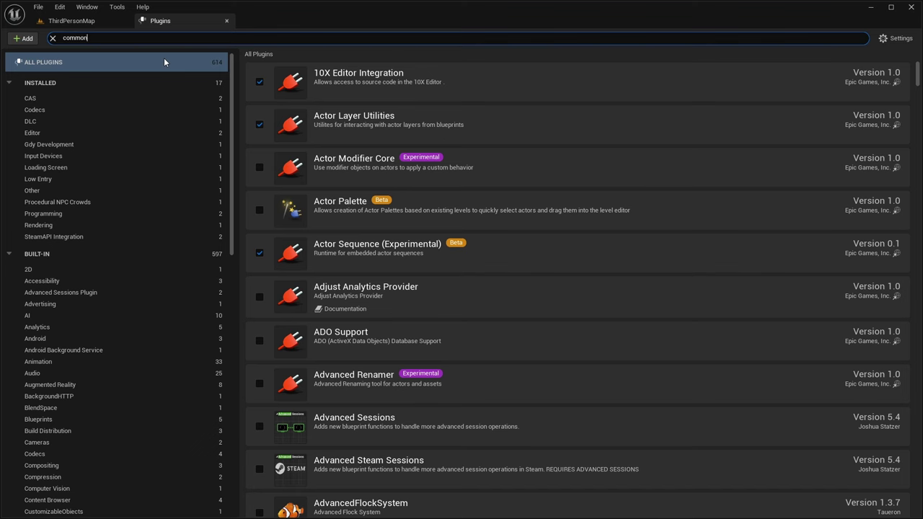
- Enable the Common UI Plugin, accept its beta status, and restart the editor
left_click(259, 124)
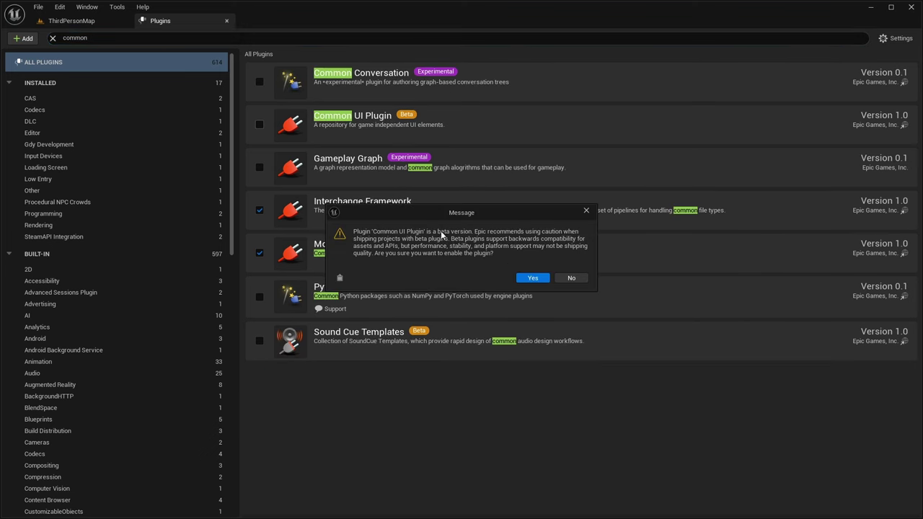
left_click(532, 278)
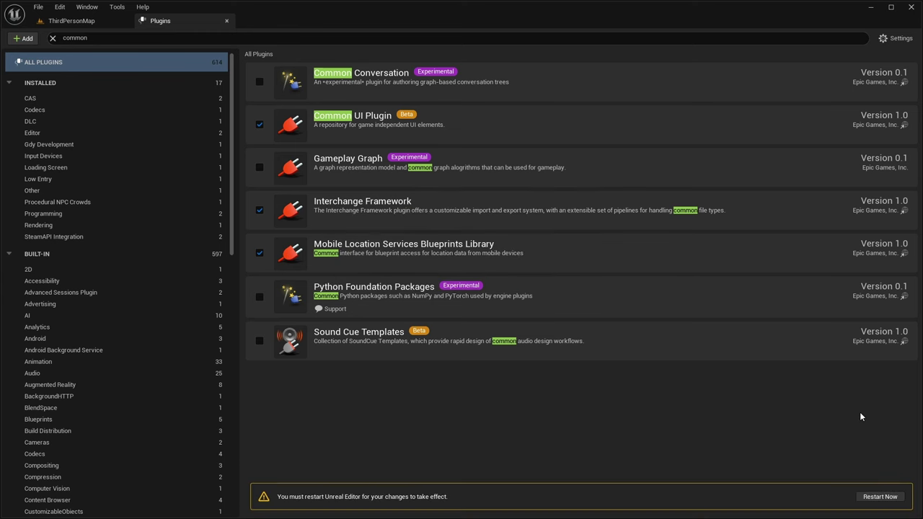
left_click(878, 497)
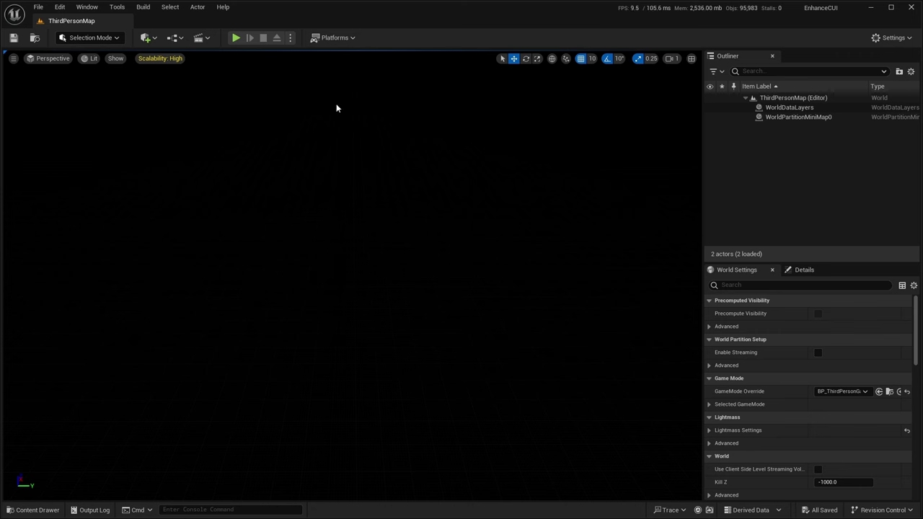
- Enable Enhanced Input Support in the project's Common Input Settings and postpone the required restart
left_click(60, 6)
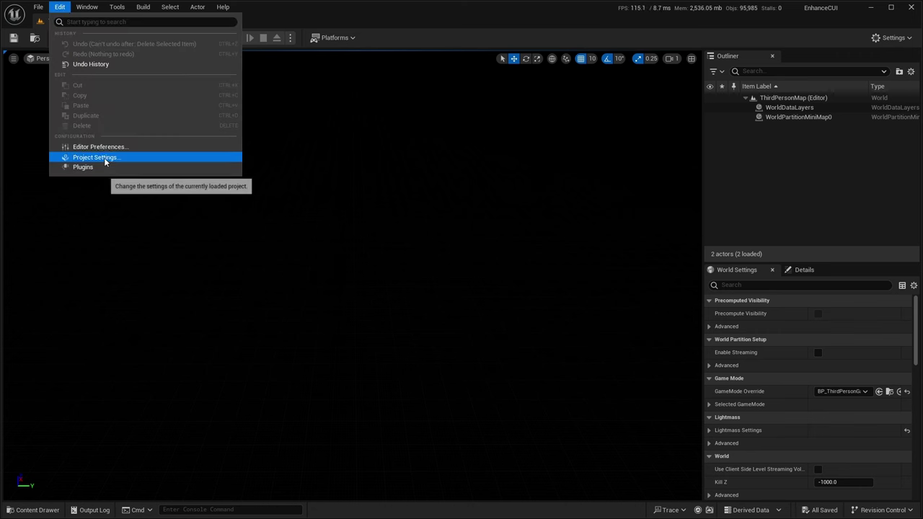
left_click(146, 163)
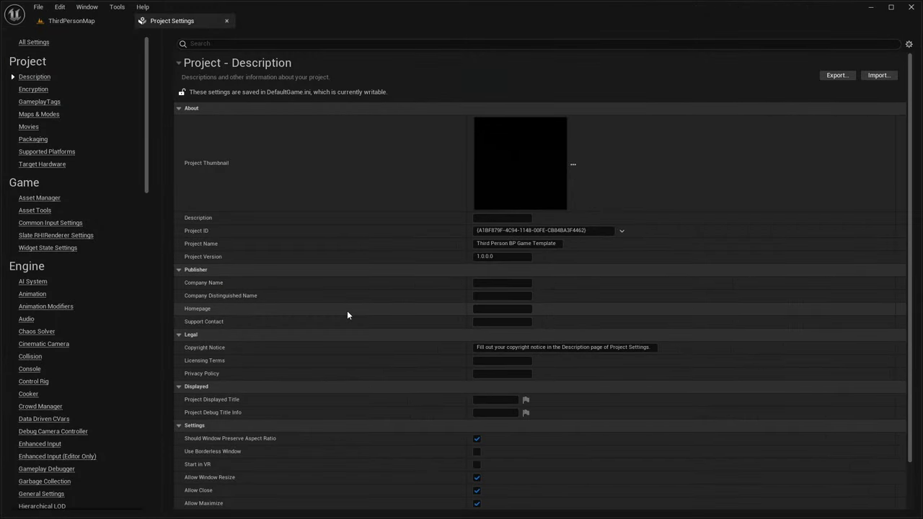
left_click(44, 224)
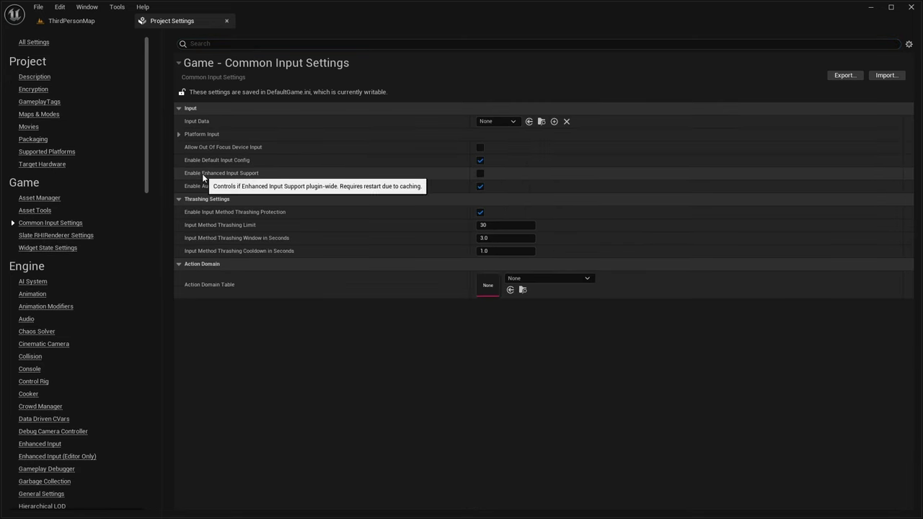
left_click(481, 174)
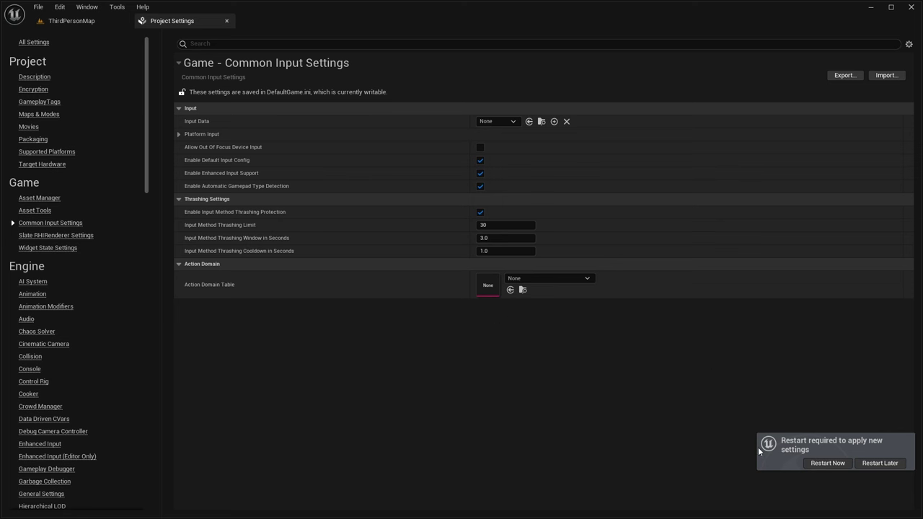
left_click(879, 463)
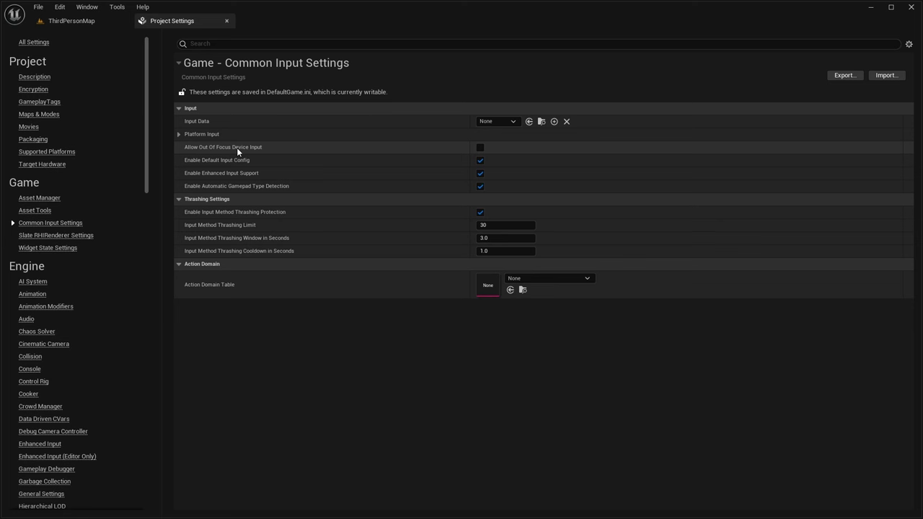
- Allow out-of-focus device input and set Input Data to GenericInputData in Common Input Settings
left_click(481, 147)
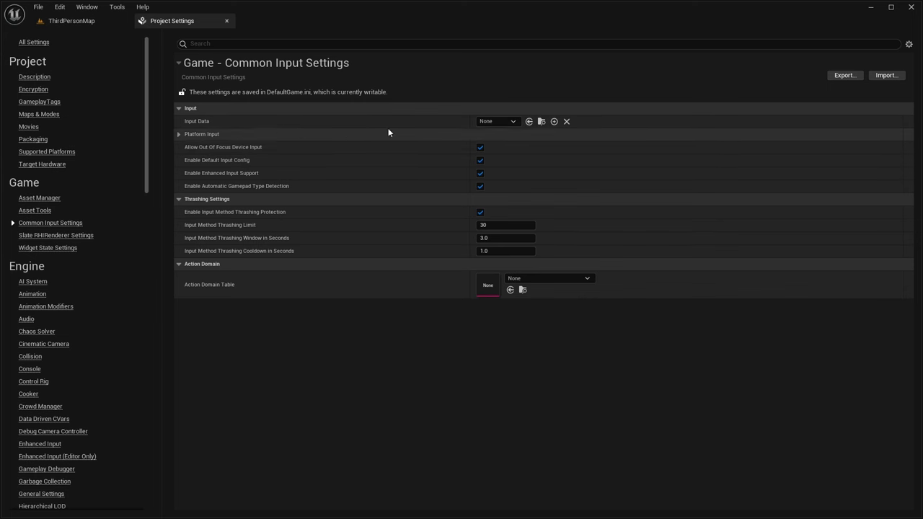
left_click(483, 122)
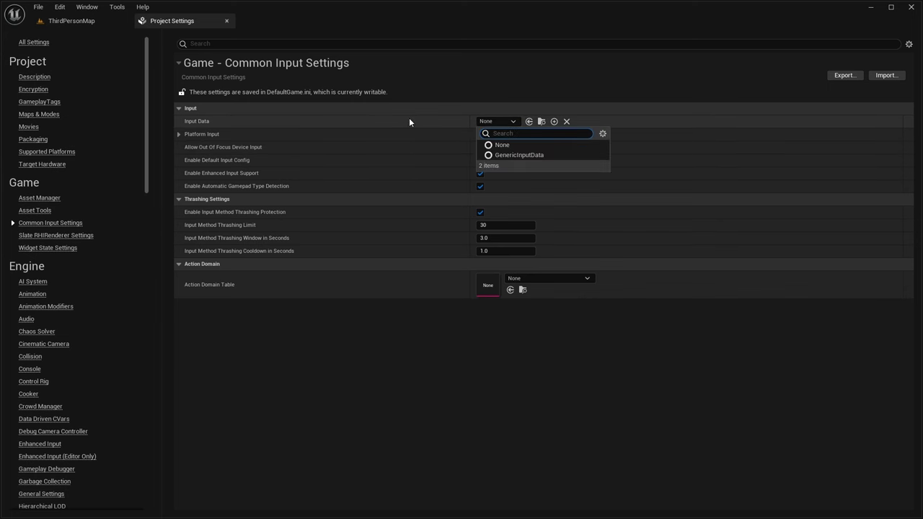
left_click(503, 155)
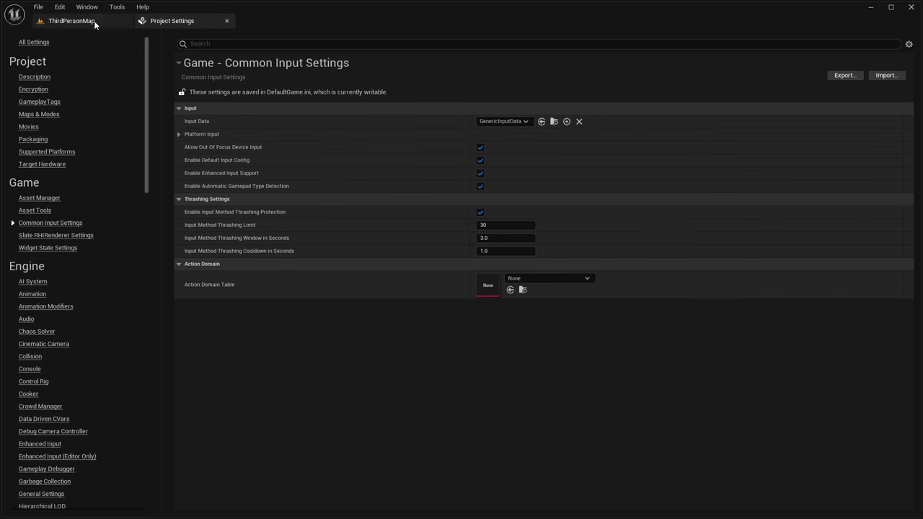
- Create a Blueprint Class with parent CommonUIInputData in the CommonUi/Input content folder and name it InputData
left_click(71, 20)
left_click(32, 510)
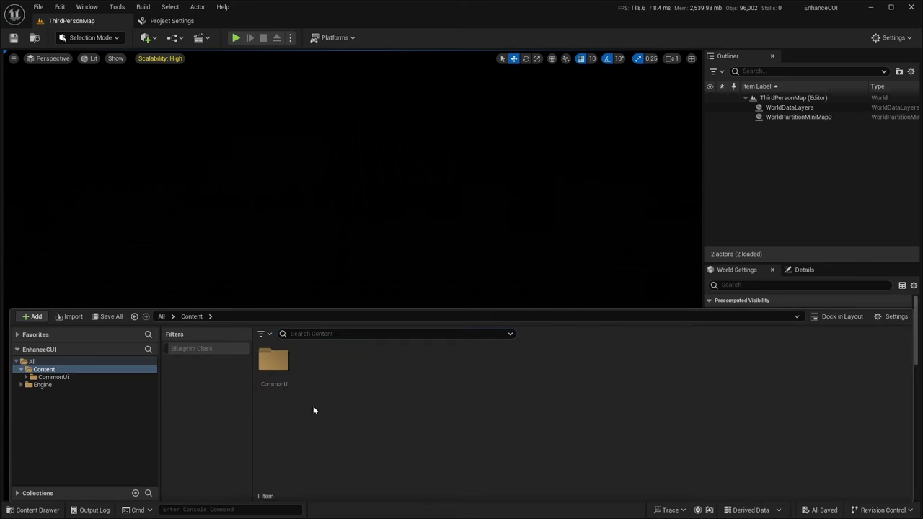
left_click(278, 362)
double_click(277, 362)
double_click(315, 361)
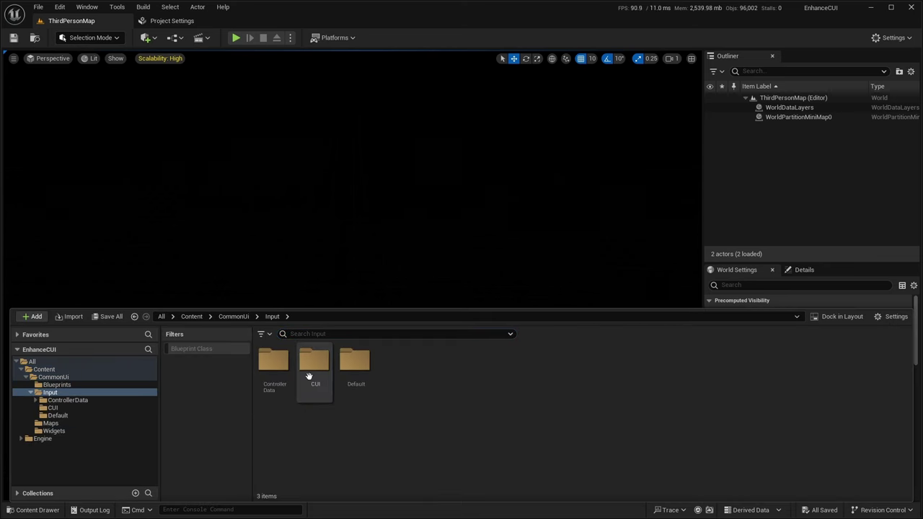
right_click(400, 393)
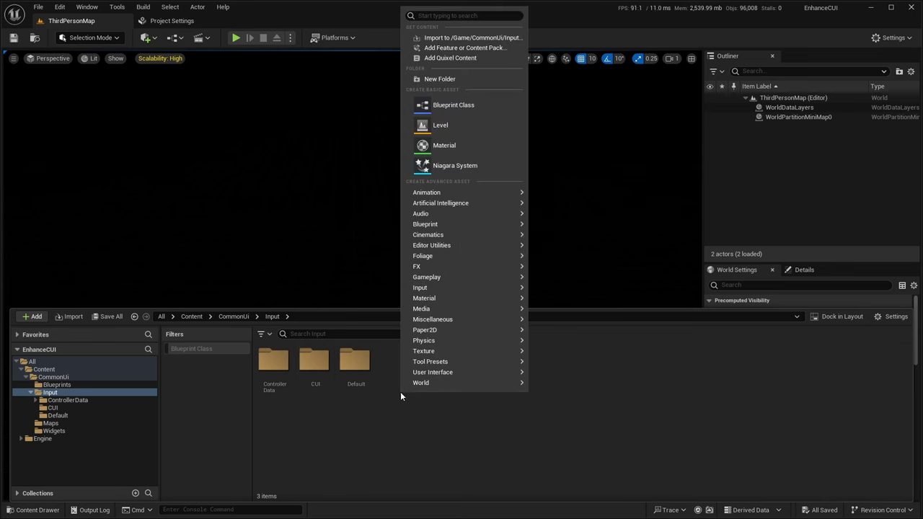
left_click(455, 105)
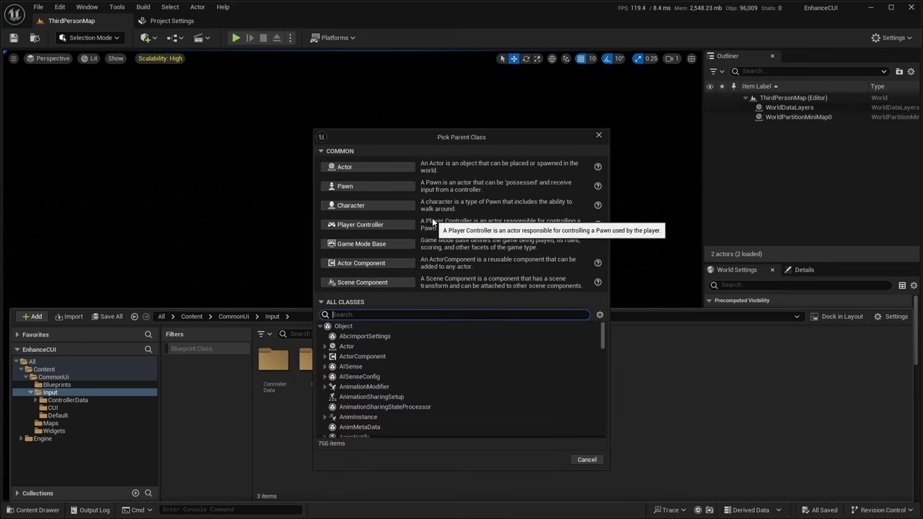
type("InputData")
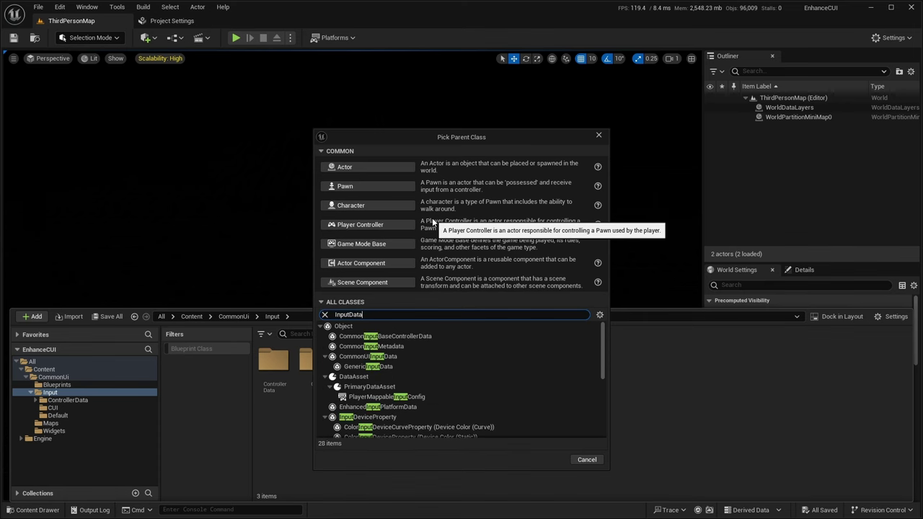
left_click(373, 337)
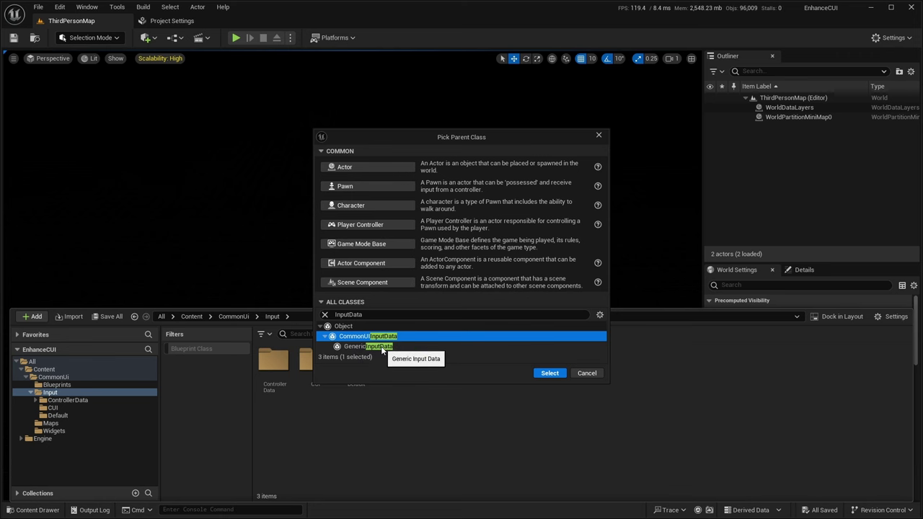
left_click(548, 373)
type("InputData")
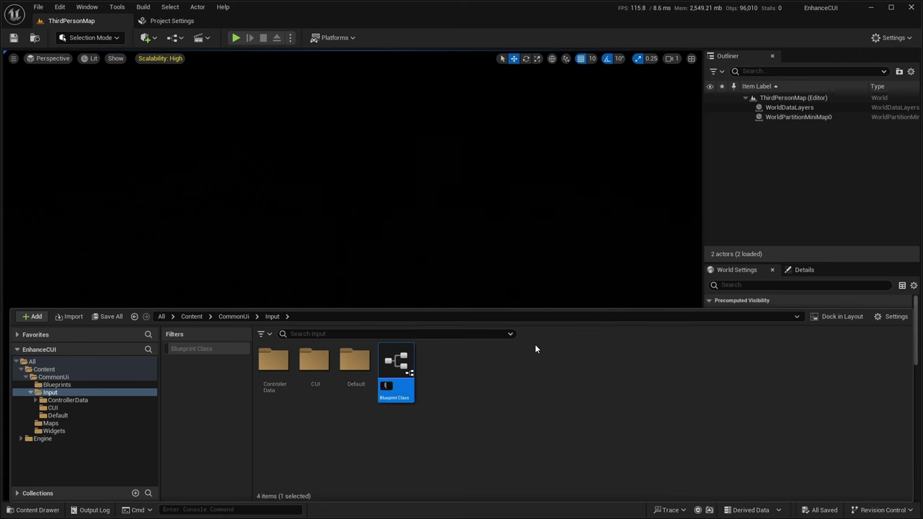
key("Return")
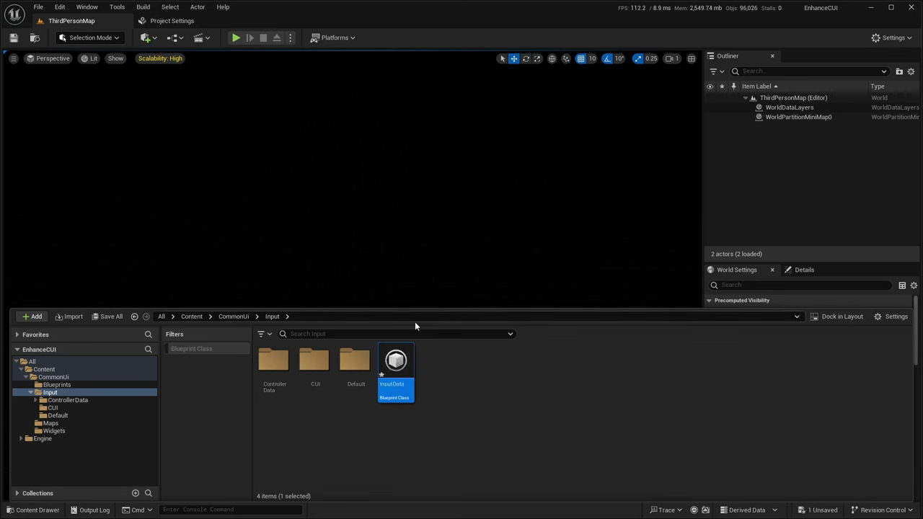
- Examine the Default Click Action and Default Back Action properties in the InputData blueprint's class defaults
double_click(396, 364)
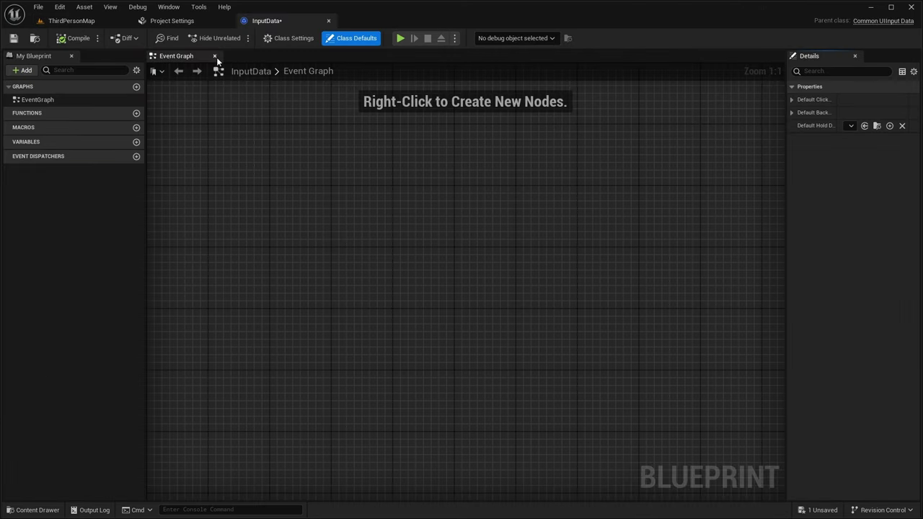
left_click(328, 20)
left_click(29, 510)
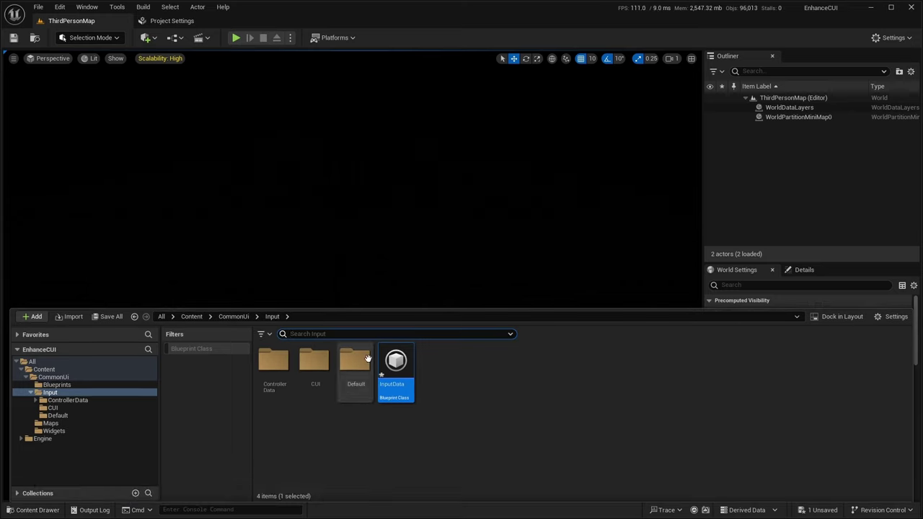
double_click(396, 364)
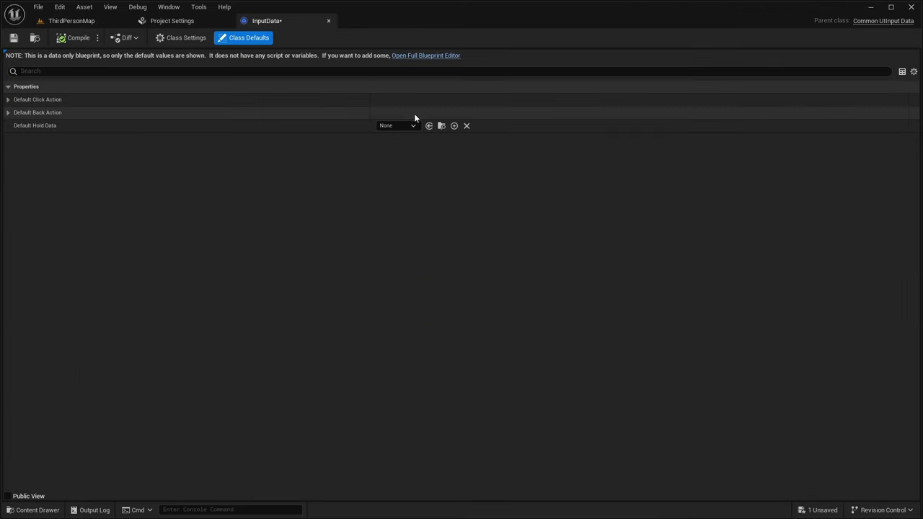
left_click(8, 112)
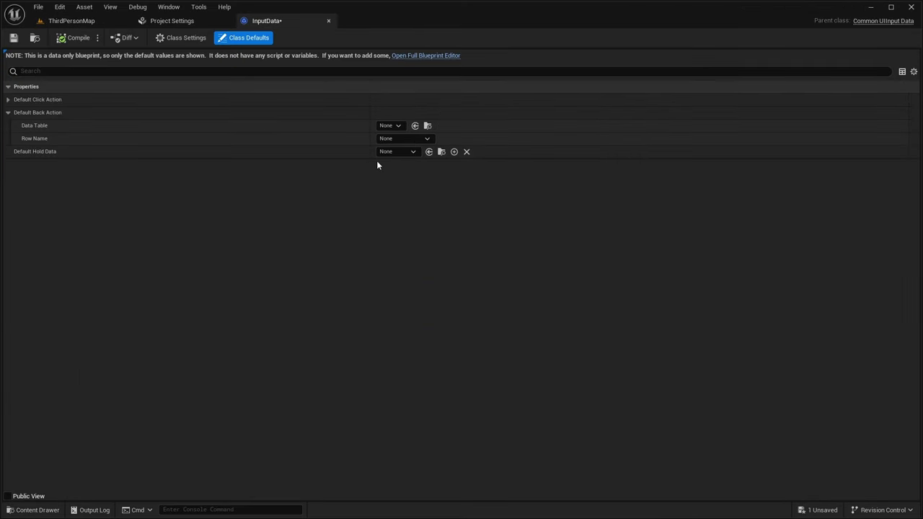
left_click(8, 100)
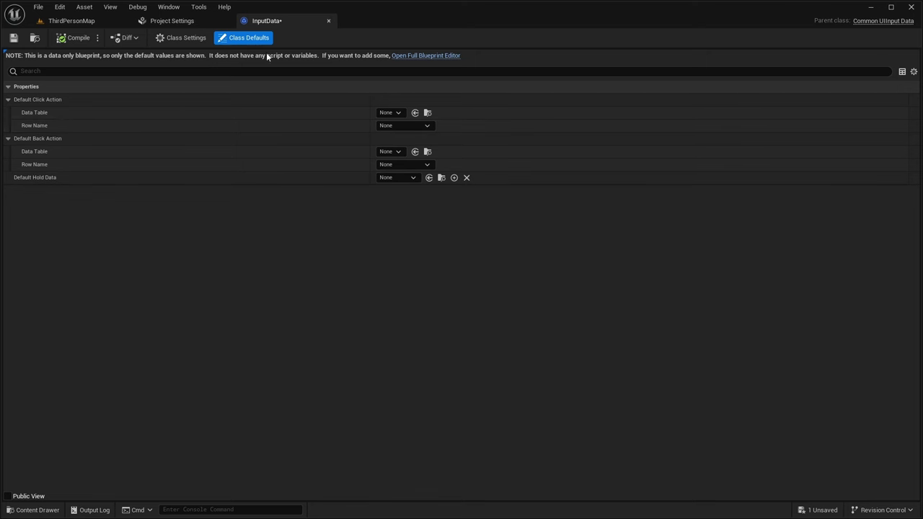
left_click(329, 20)
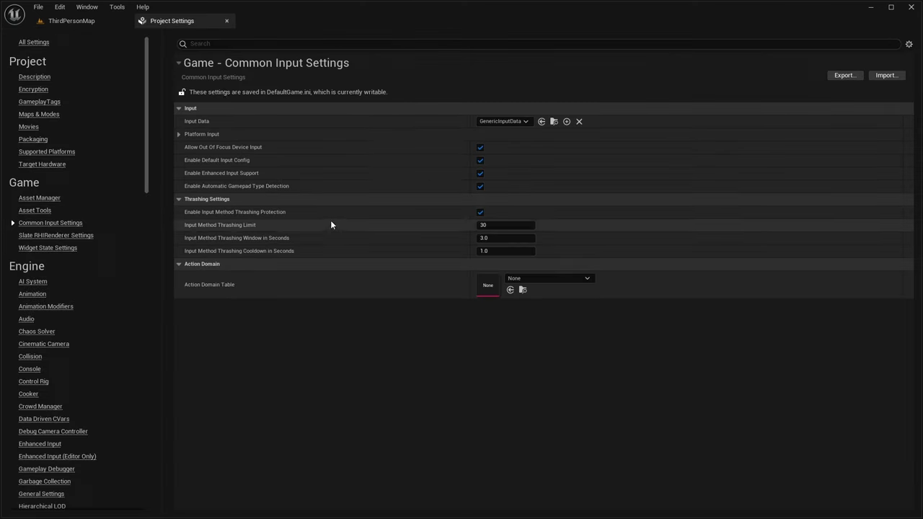
- Set Input Data in Common Input Settings to the custom InputData class
left_click(503, 121)
left_click(497, 165)
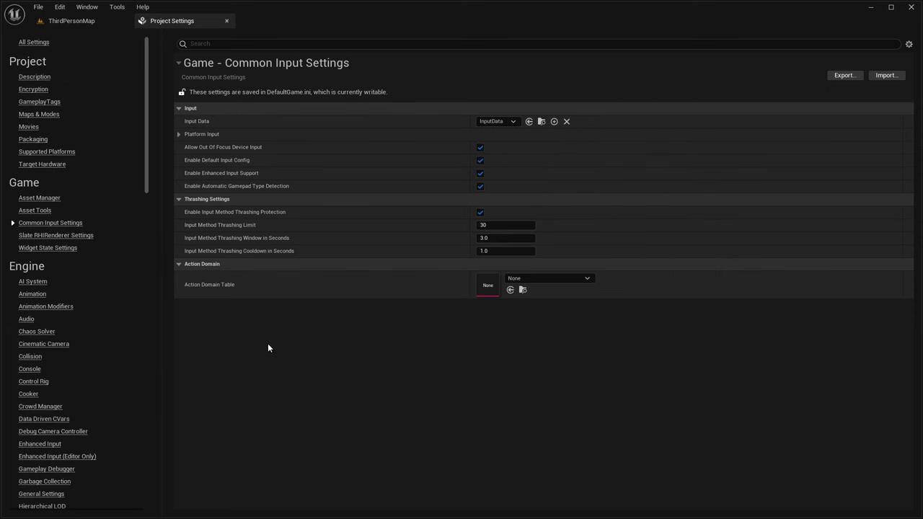
left_click(87, 22)
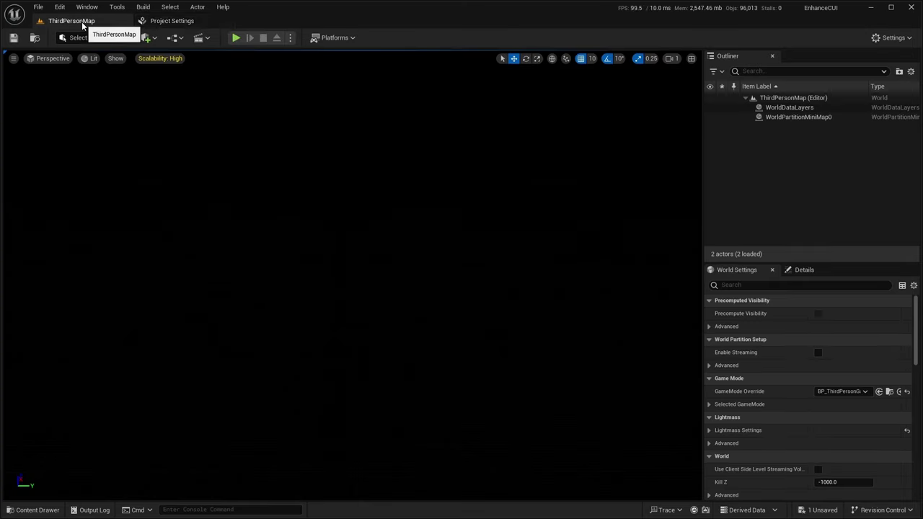
left_click(159, 22)
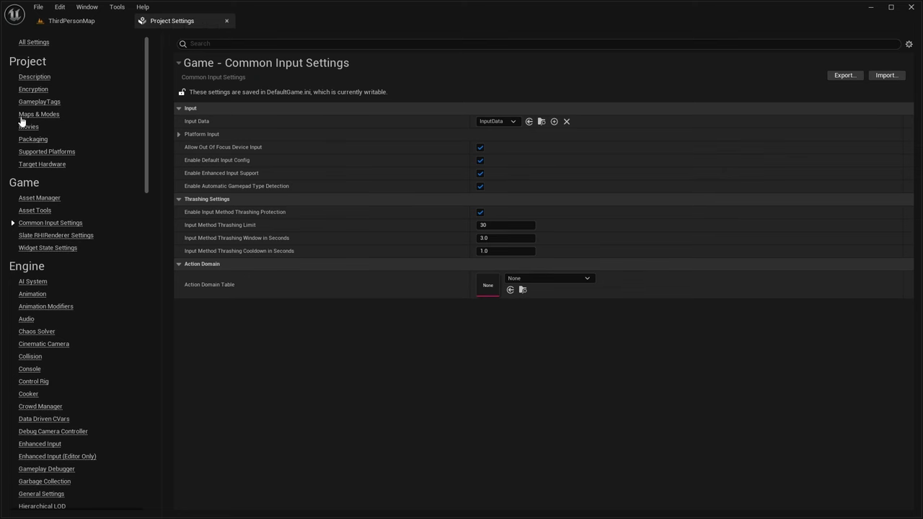
- Find the viewport options across all project settings and set Game Viewport Client Class to CommonGameViewportClient
left_click(29, 43)
left_click(206, 44)
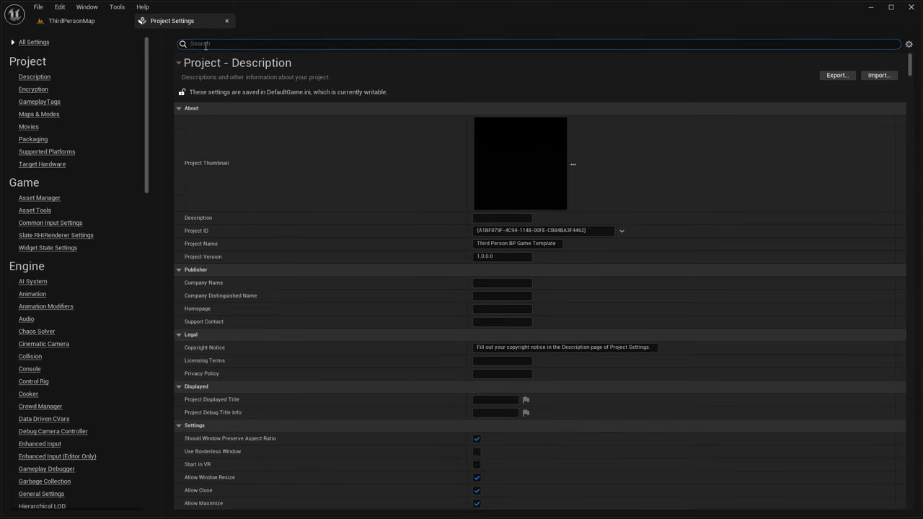
type("viewport")
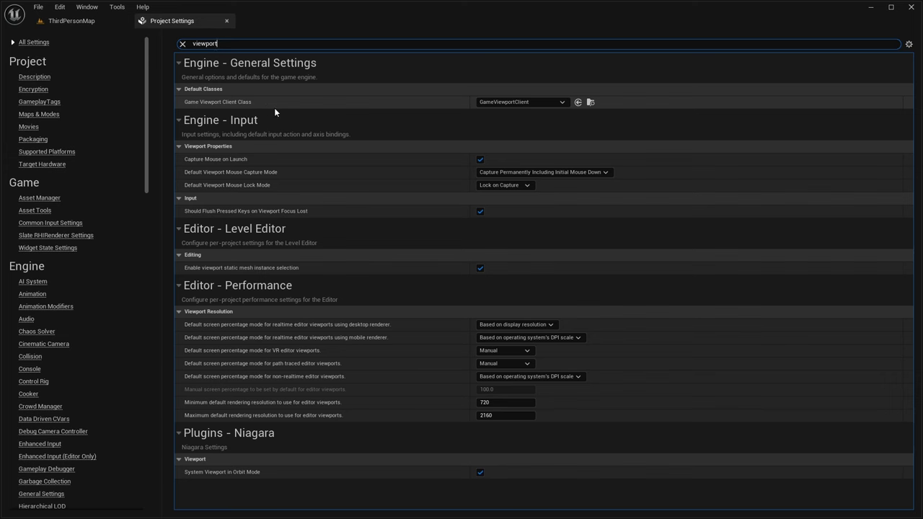
left_click(522, 102)
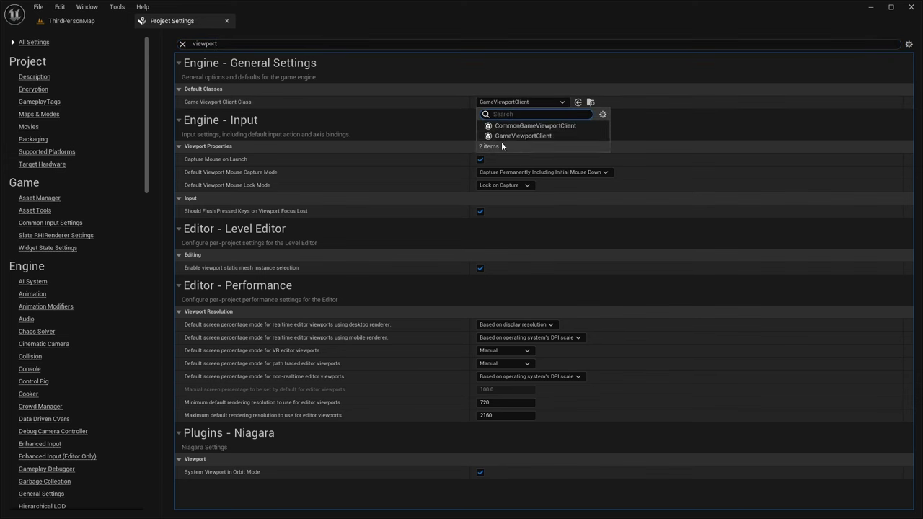
left_click(549, 129)
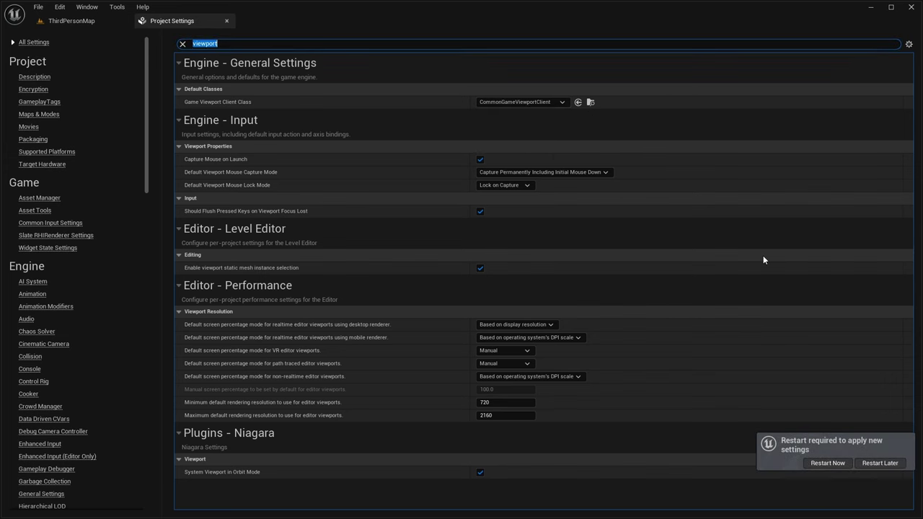
- Add two Controller Data elements to the Windows platform's default input in Common Input Settings
left_click(48, 225)
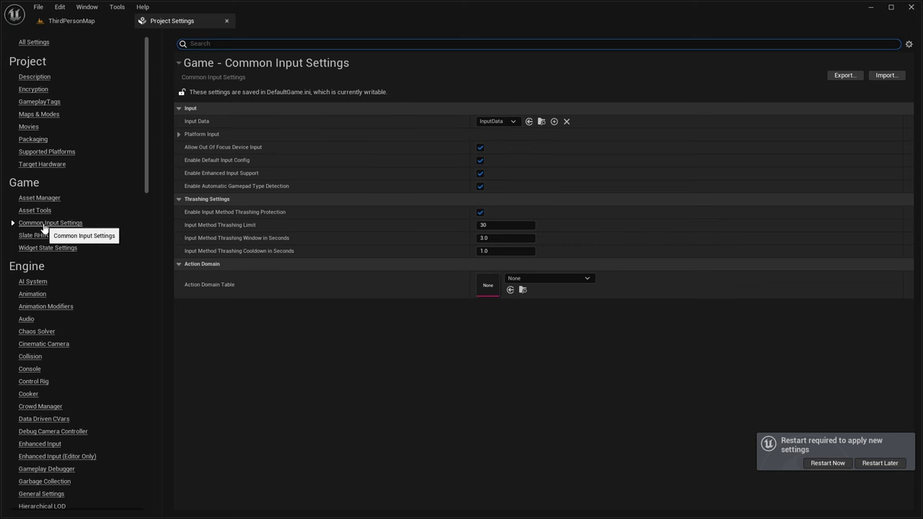
left_click(178, 134)
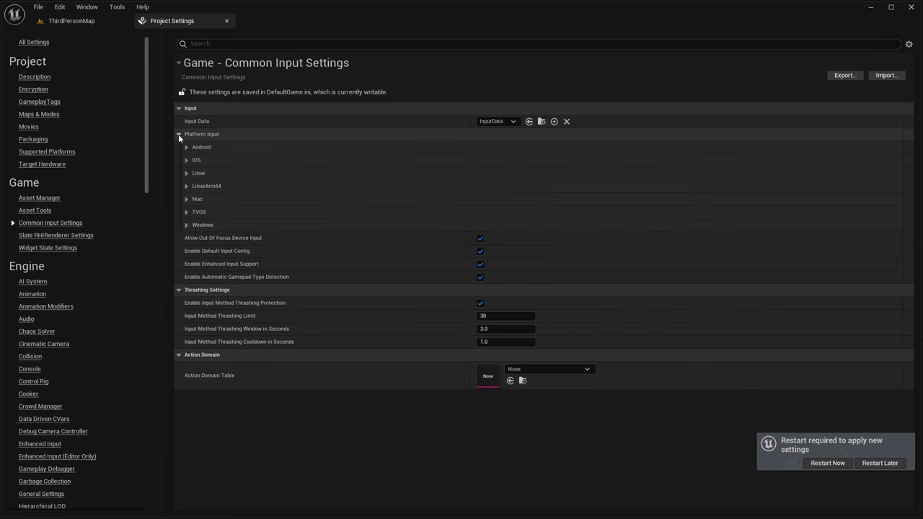
left_click(186, 225)
left_click(193, 238)
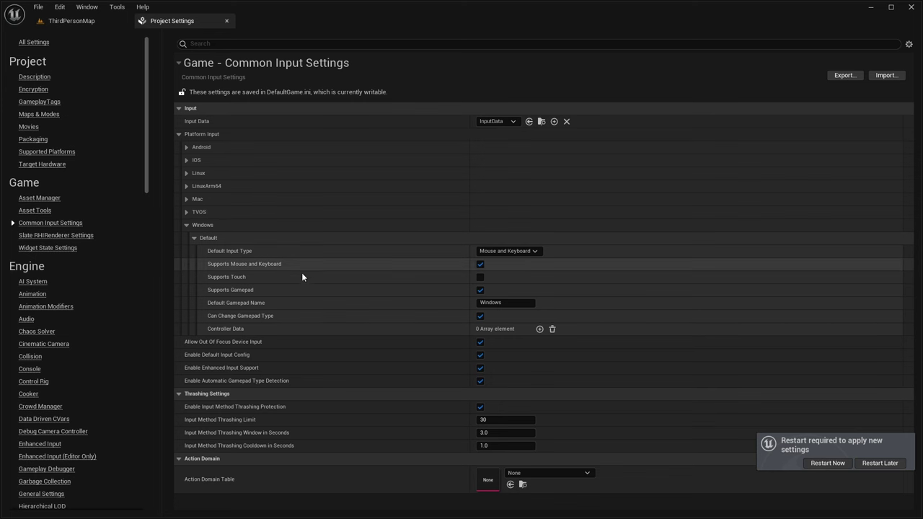
left_click(541, 331)
left_click(540, 330)
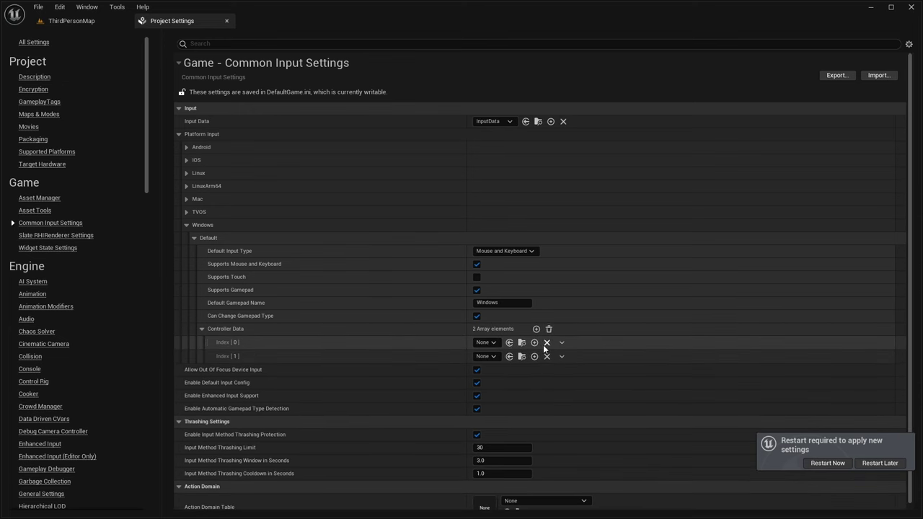
- Create a Blueprint Class with parent CommonInputBaseControllerData in the CommonUi/Input/ControllerData content folder
left_click(72, 20)
left_click(24, 510)
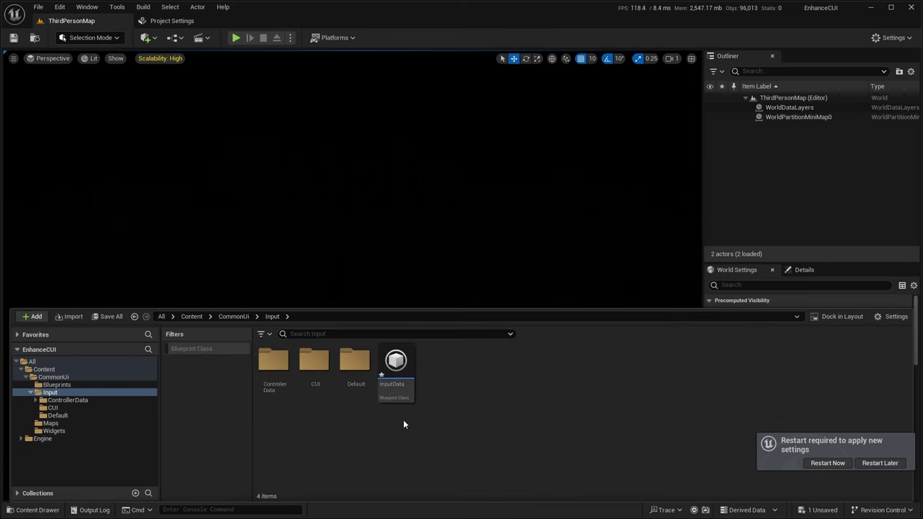
double_click(274, 362)
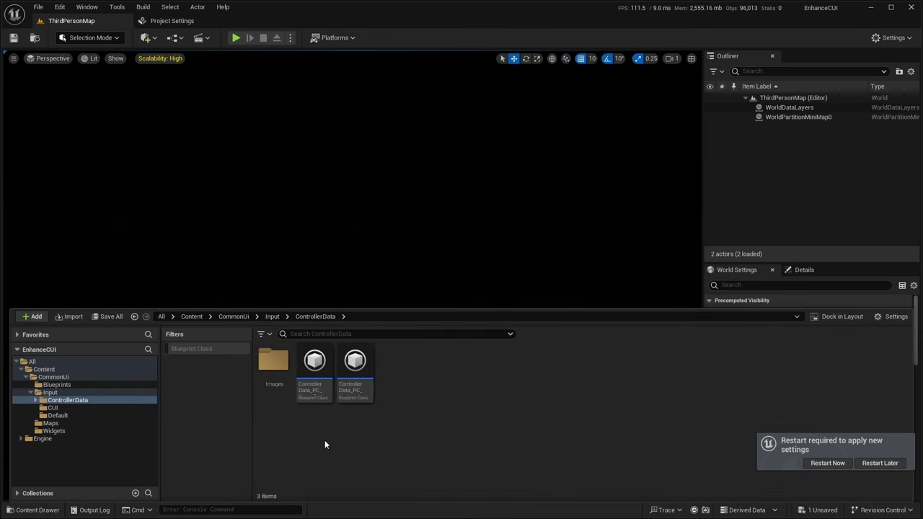
right_click(395, 438)
left_click(441, 211)
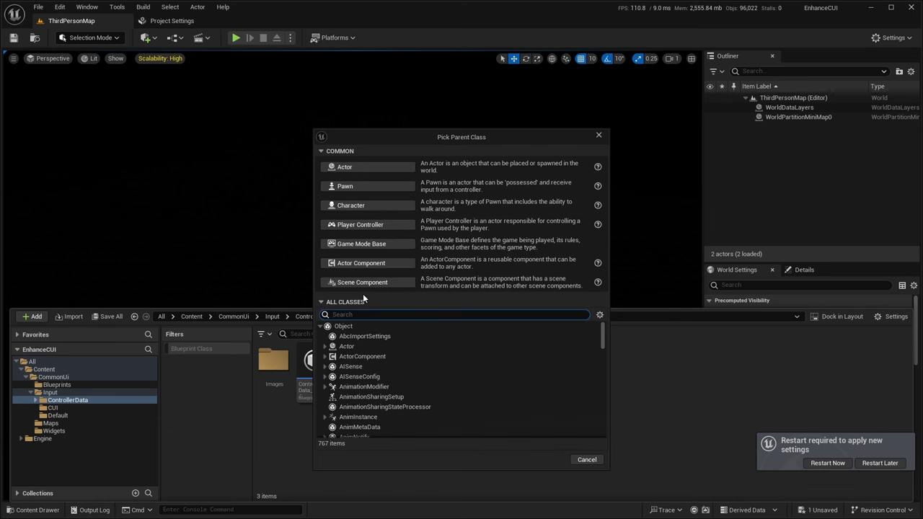
type("controlle")
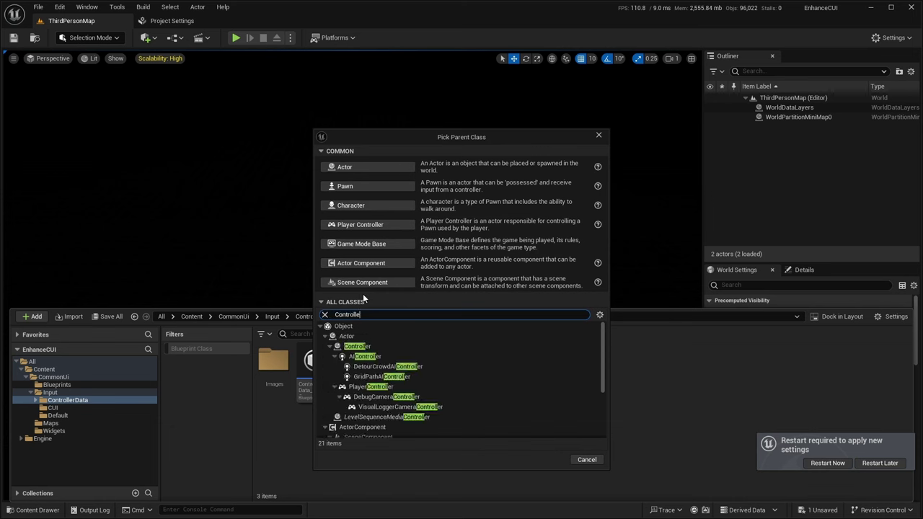
type("r Data")
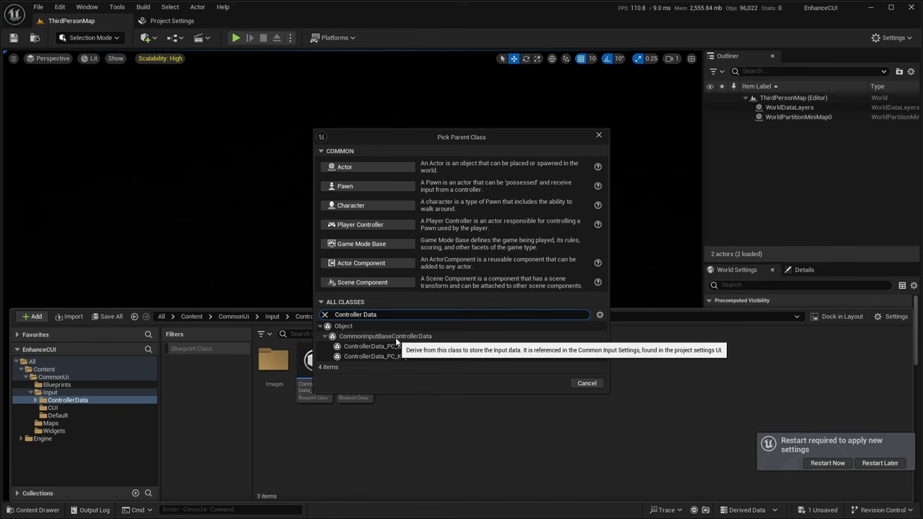
left_click(430, 339)
left_click(549, 383)
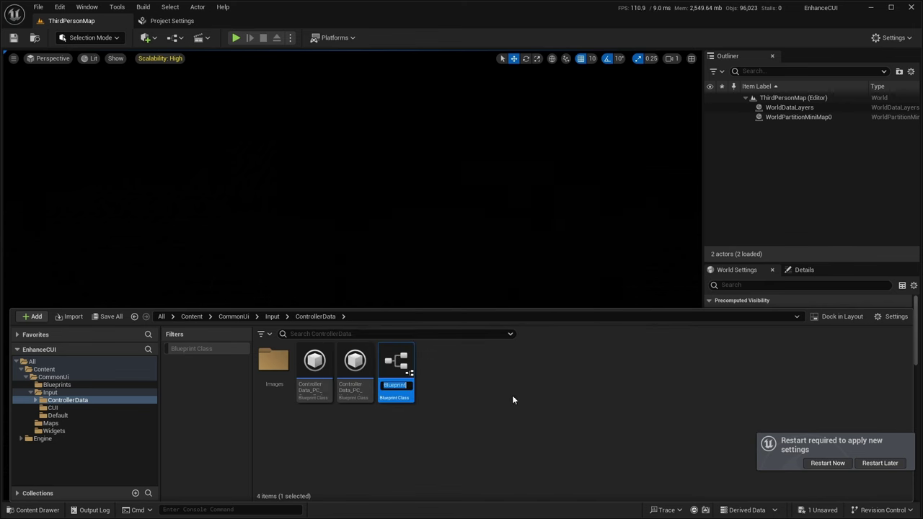
- Open the new controller data blueprint's class defaults and choose Mouse and Keyboard as the Input Type
double_click(399, 362)
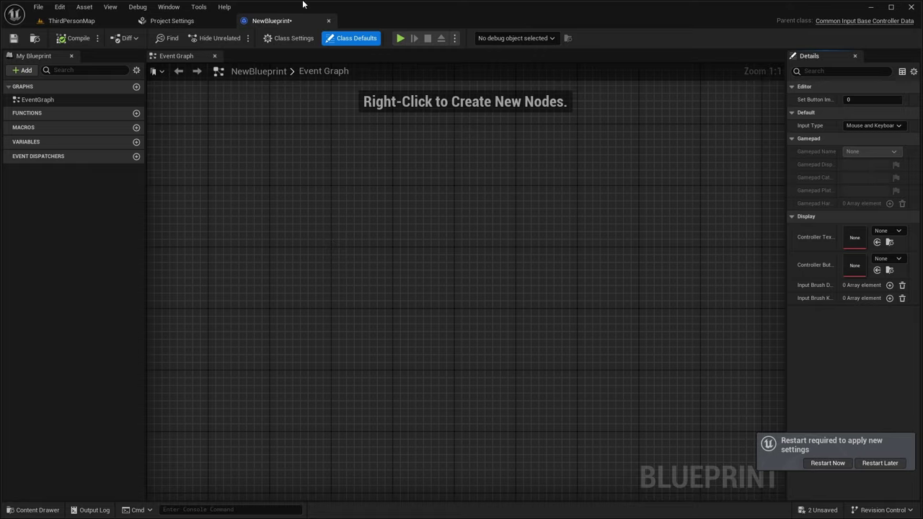
left_click(329, 21)
left_click(101, 21)
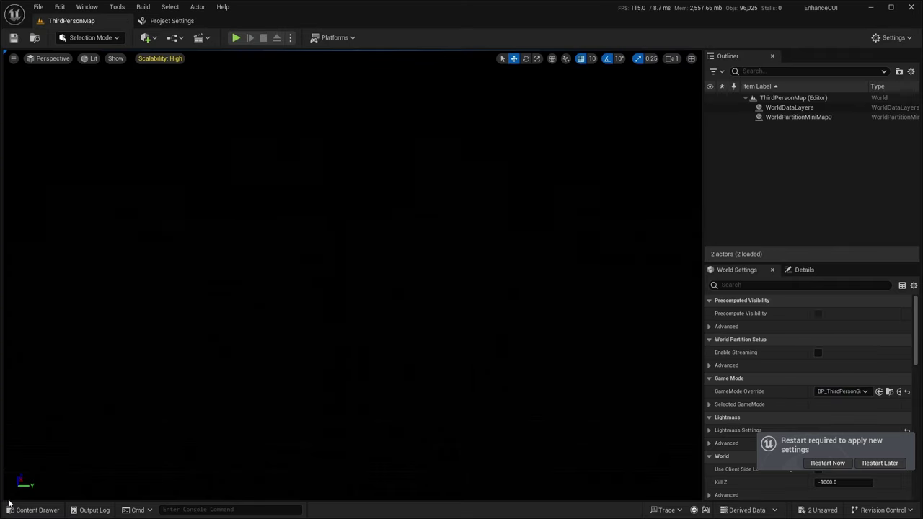
left_click(32, 510)
double_click(396, 367)
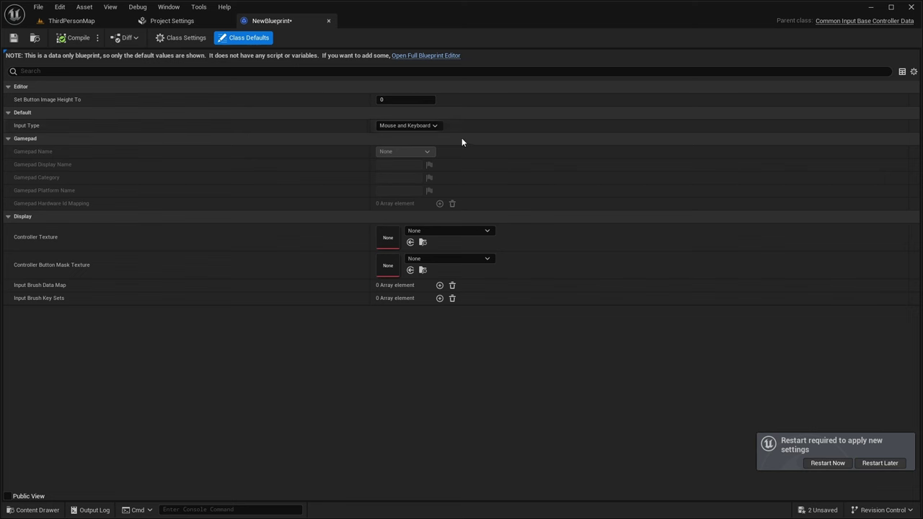
left_click(408, 125)
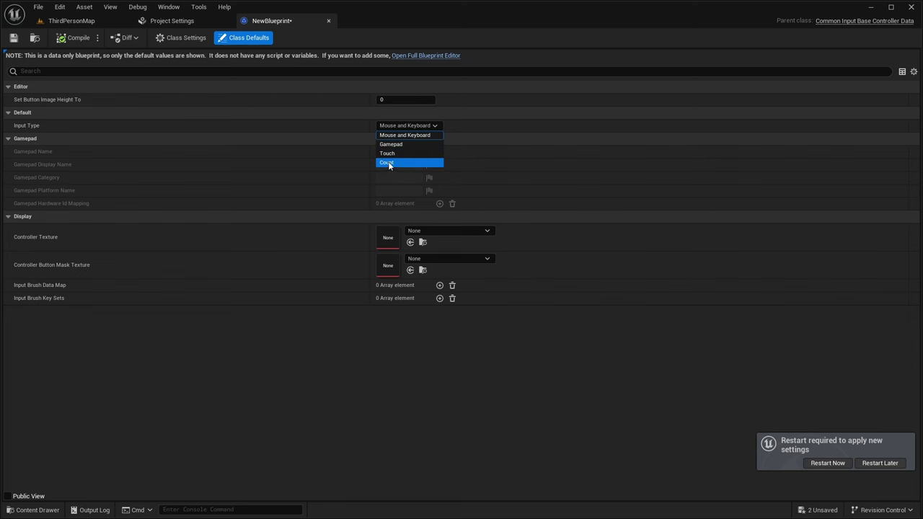
left_click(384, 135)
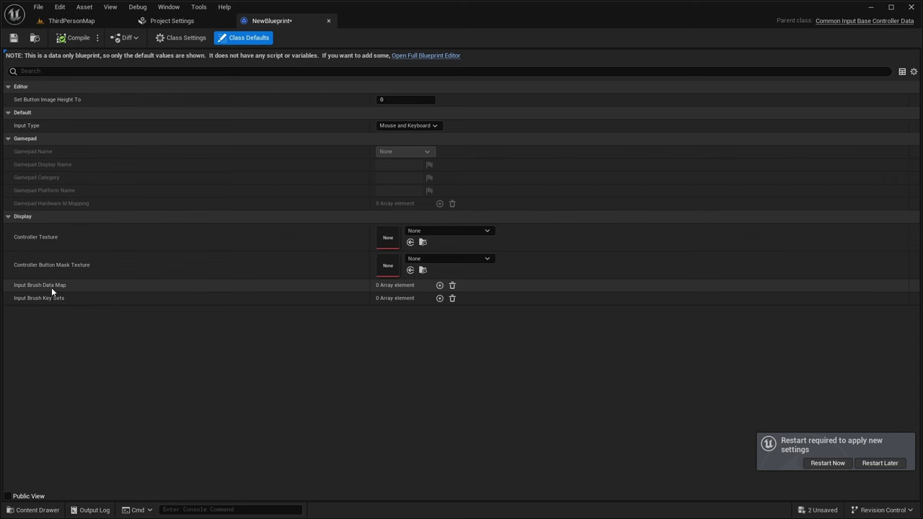
- Add an entry to the Input Brush Data Map and assign Q as its key
left_click(440, 285)
left_click(16, 299)
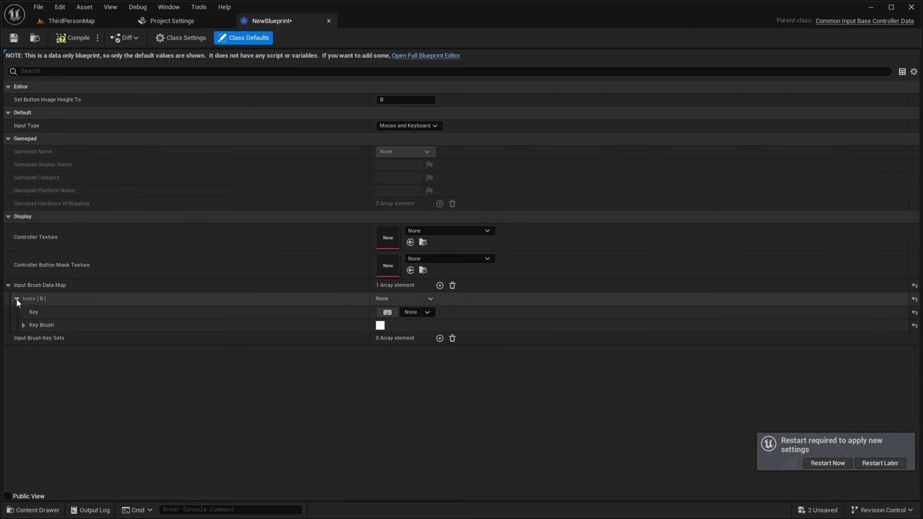
left_click(385, 313)
key("q")
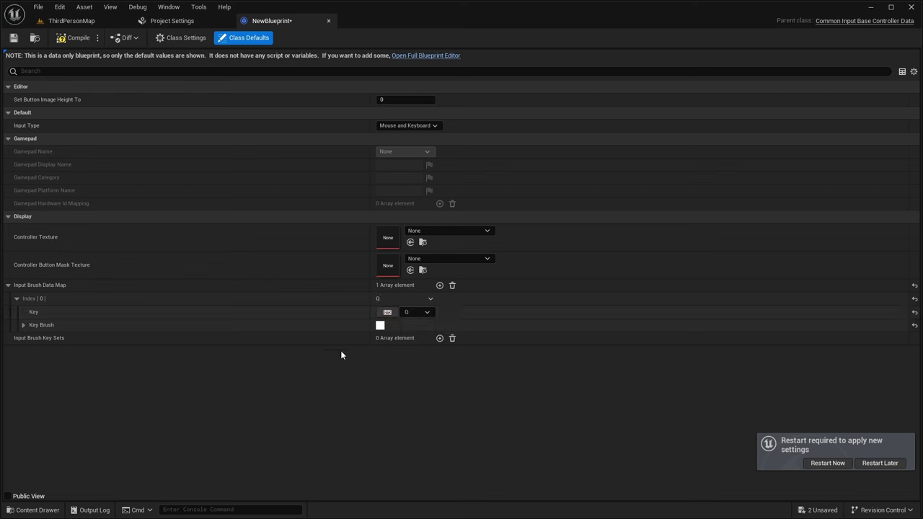
- Set the Q entry's Key Brush image to the 1_Key_Dark texture
left_click(24, 325)
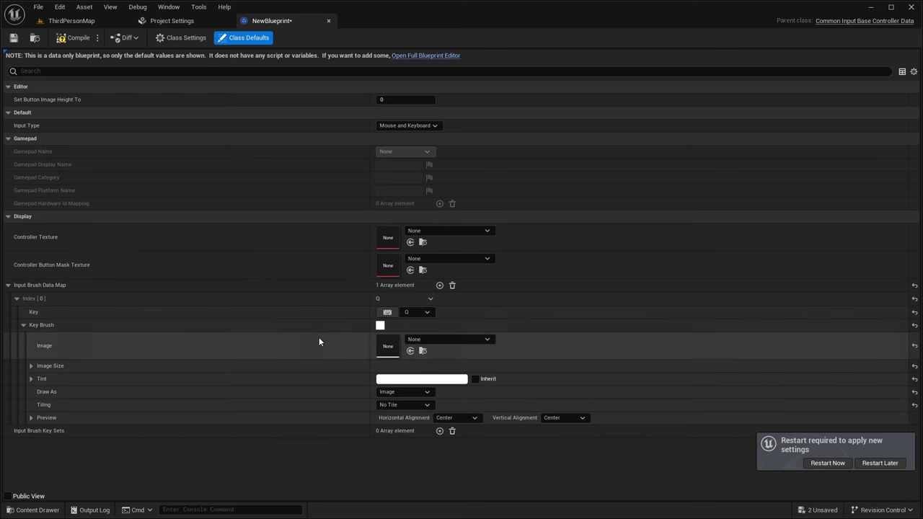
left_click(415, 339)
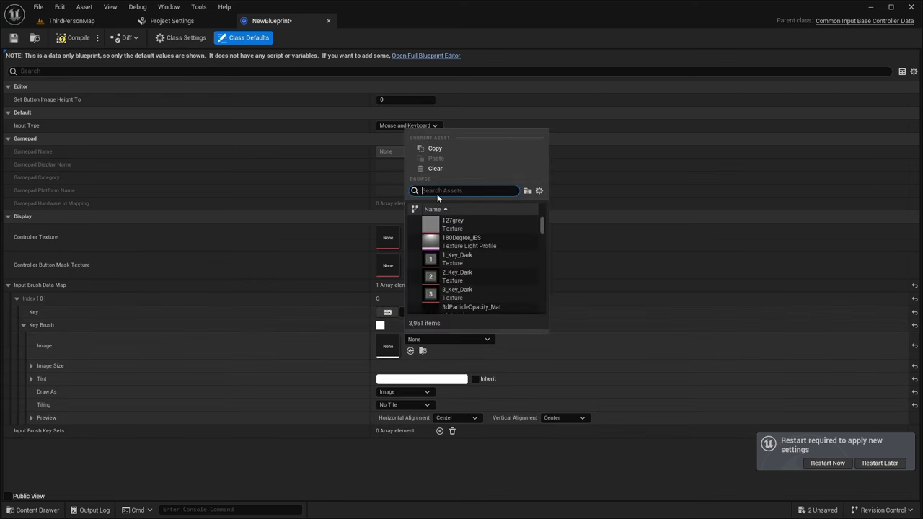
type("q")
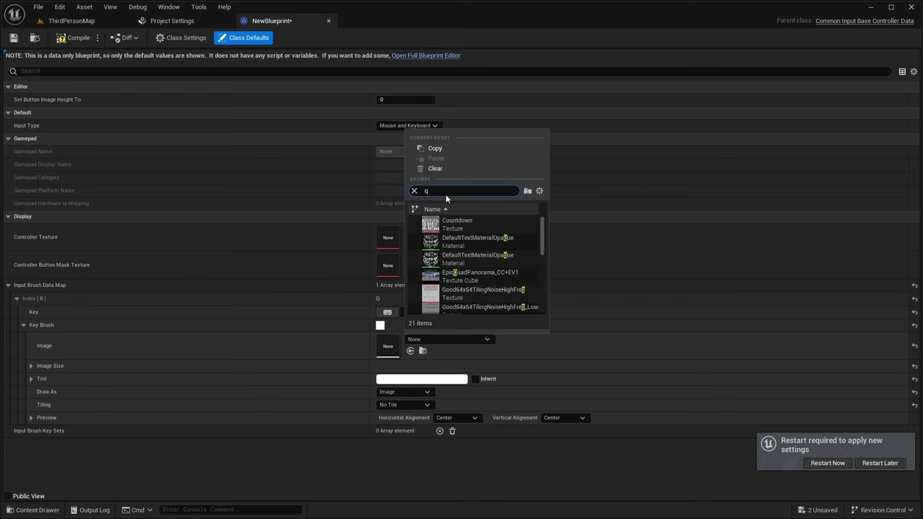
type("_l")
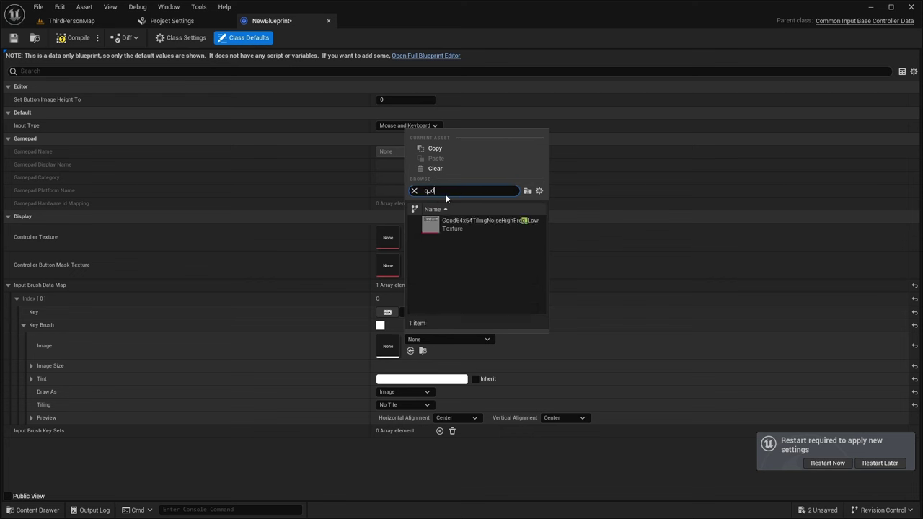
key("BackSpace")
key("BackSpace")
key("BackSpace")
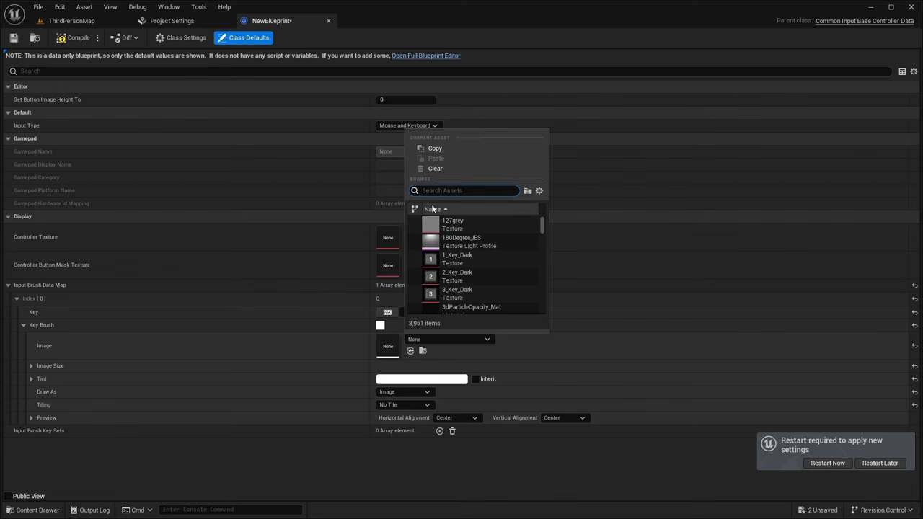
left_click(458, 259)
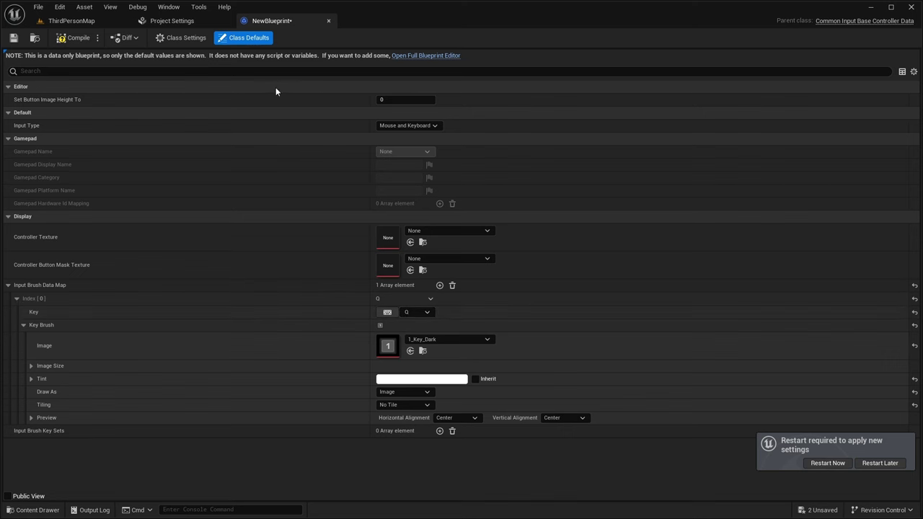
- Set the controller data's Input Type to Gamepad and its Gamepad Name to Generic
left_click(408, 125)
left_click(395, 135)
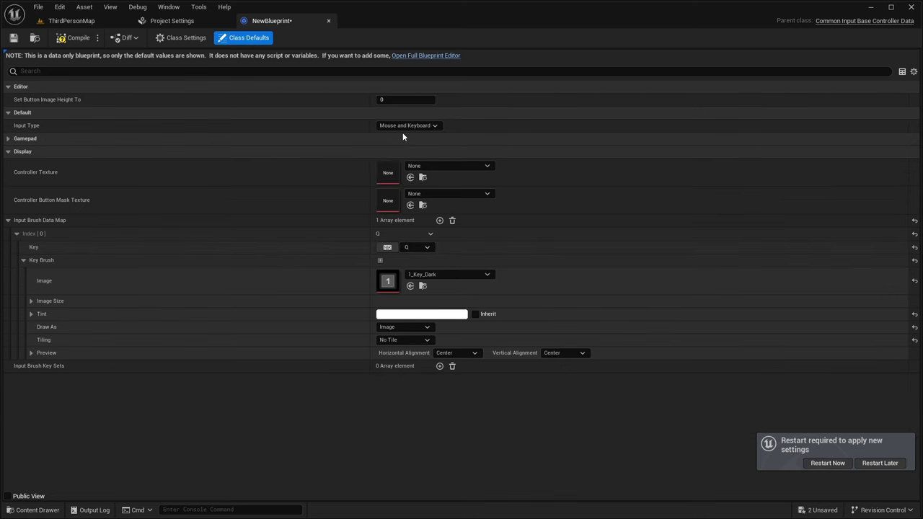
left_click(404, 126)
left_click(390, 144)
left_click(9, 138)
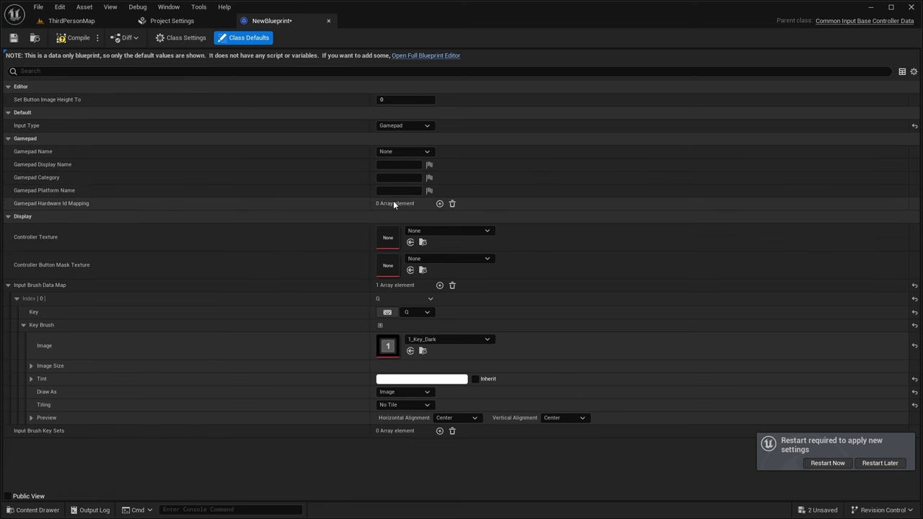
left_click(385, 152)
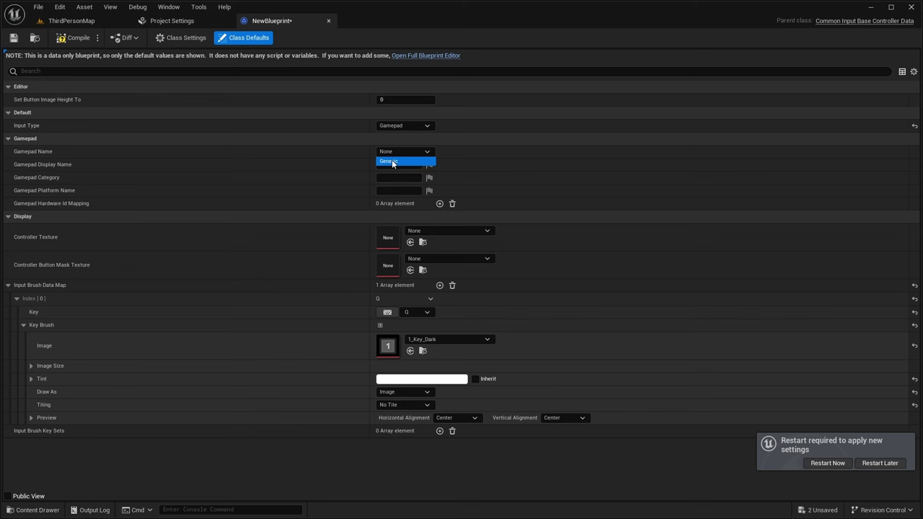
left_click(392, 162)
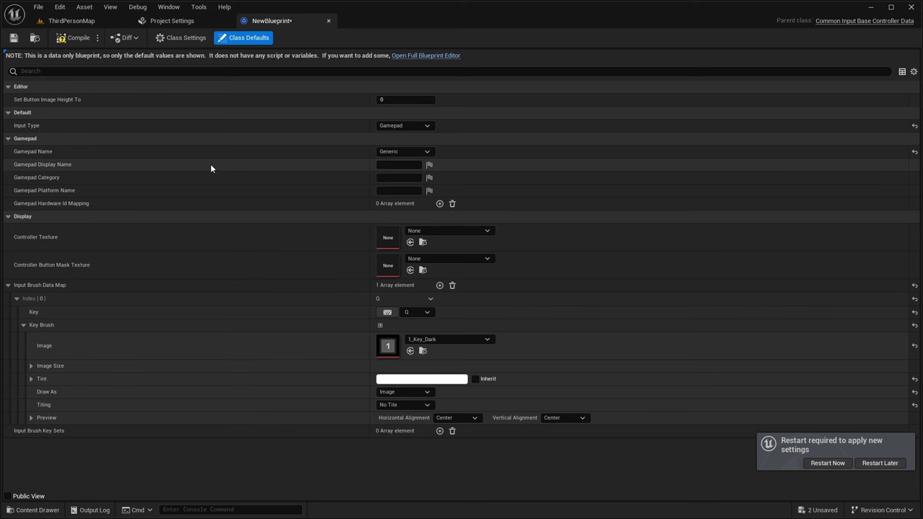
- Set the Gamepad Platform Name to Windows and the Gamepad Display Name to Generic
left_click(401, 190)
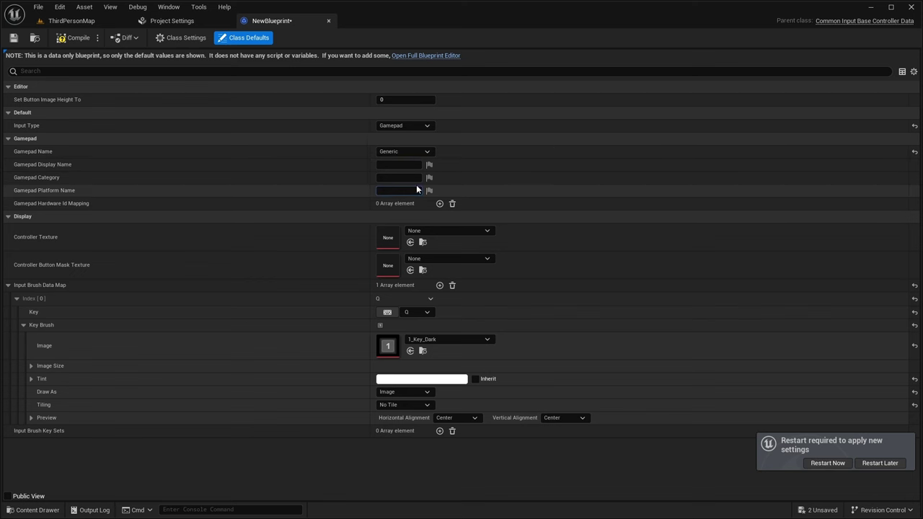
type("Windows")
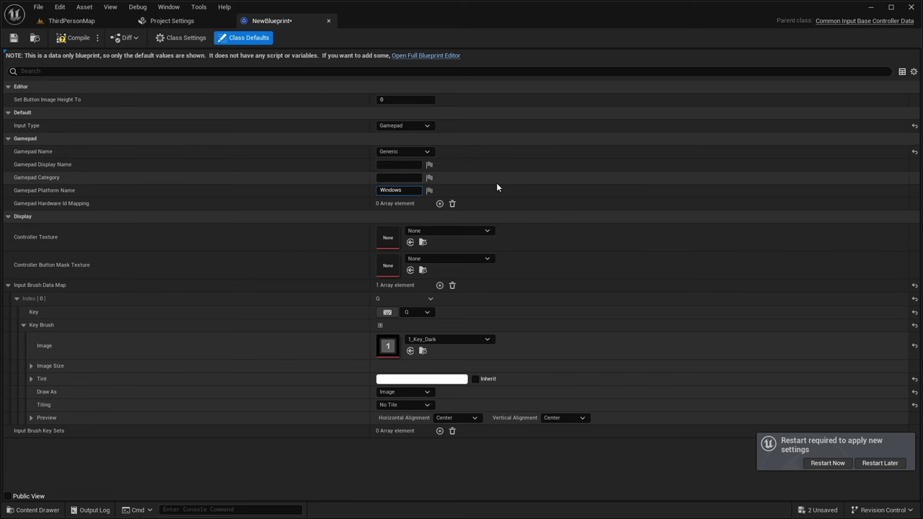
key("shift+Tab")
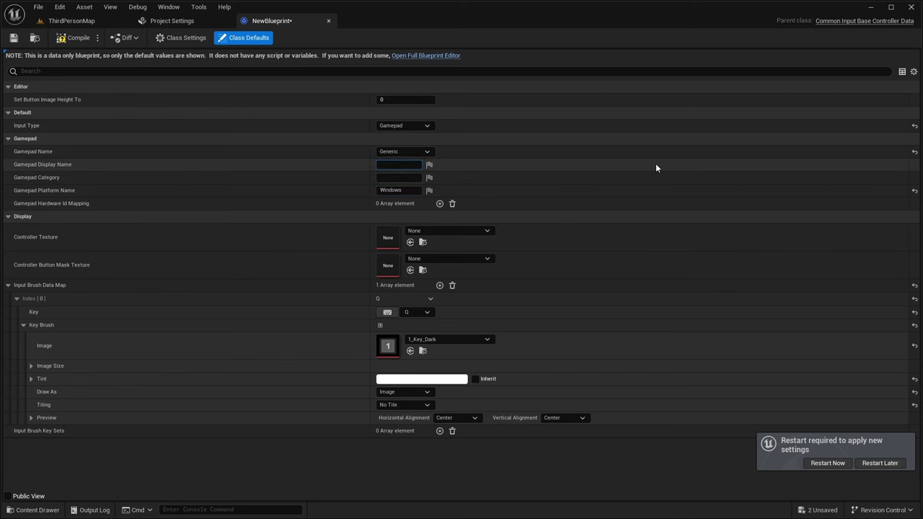
type("Generic")
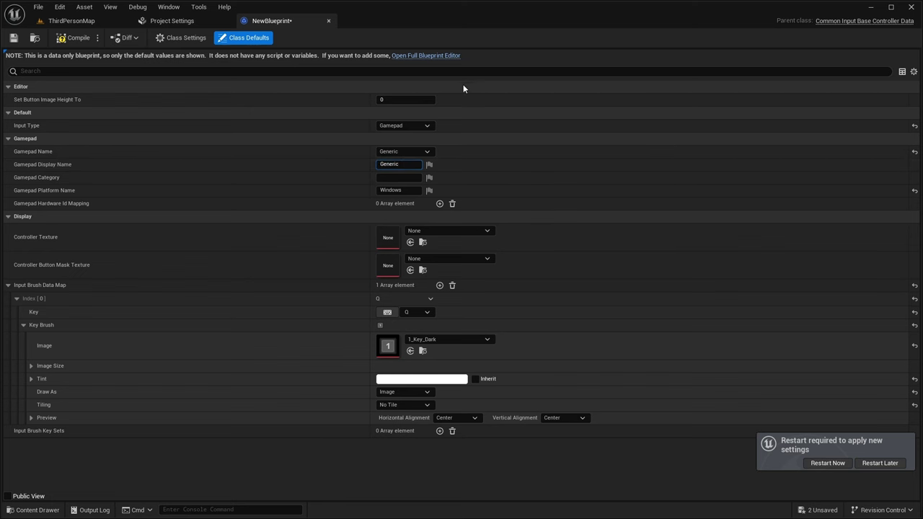
- Add a second Input Brush Data Map entry and assign Gamepad D-pad Up as its key
left_click(440, 286)
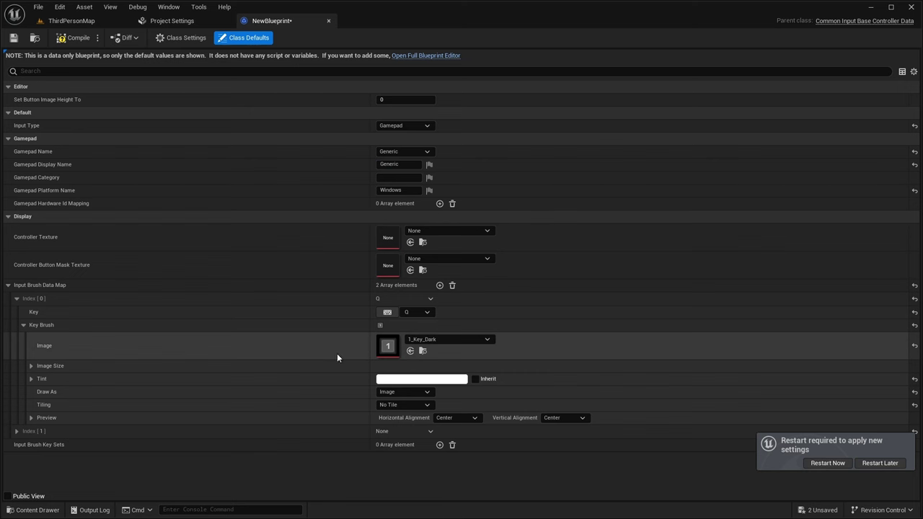
left_click(16, 431)
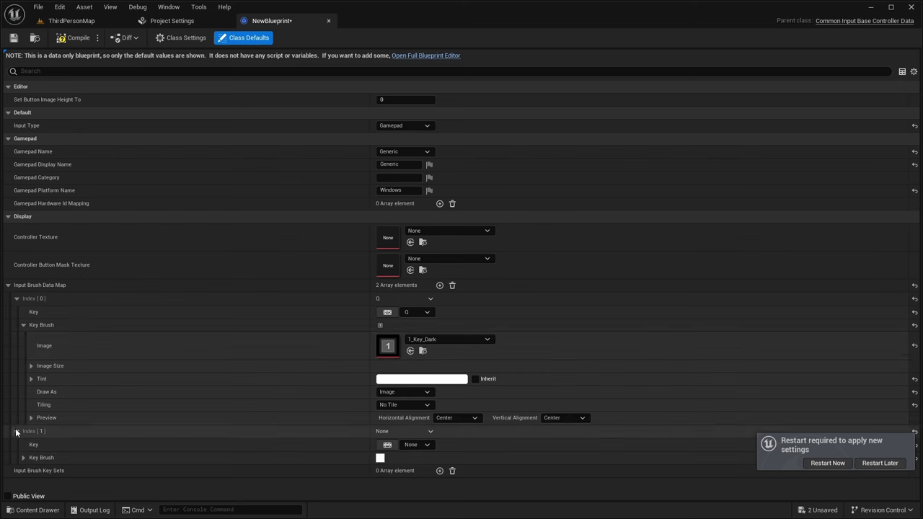
left_click(390, 446)
left_click(422, 249)
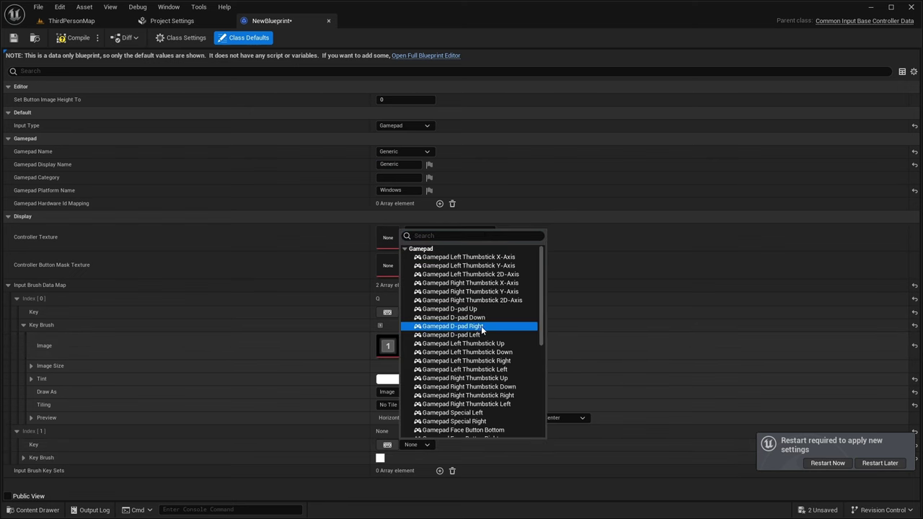
left_click(460, 309)
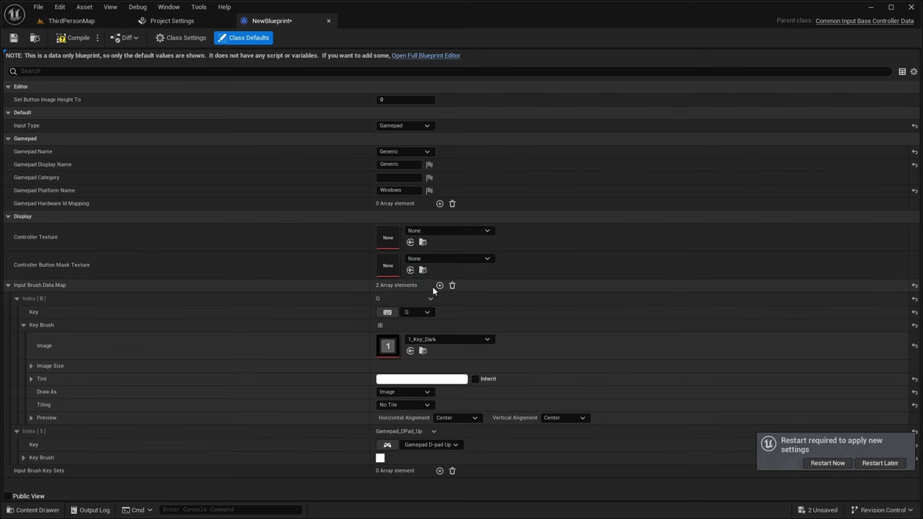
- Close the new blueprint and review the Input Brush Data Map entries of ControllerData_PC_GamePad
left_click(328, 20)
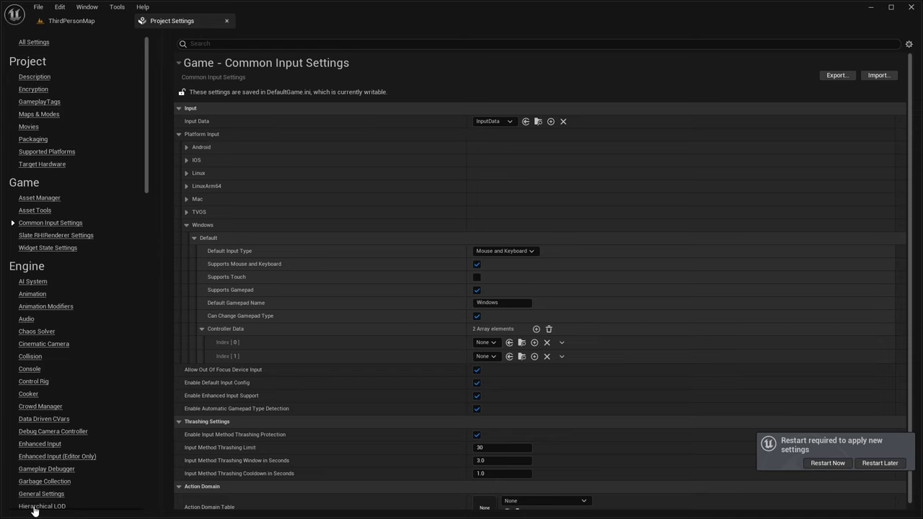
left_click(69, 20)
left_click(33, 510)
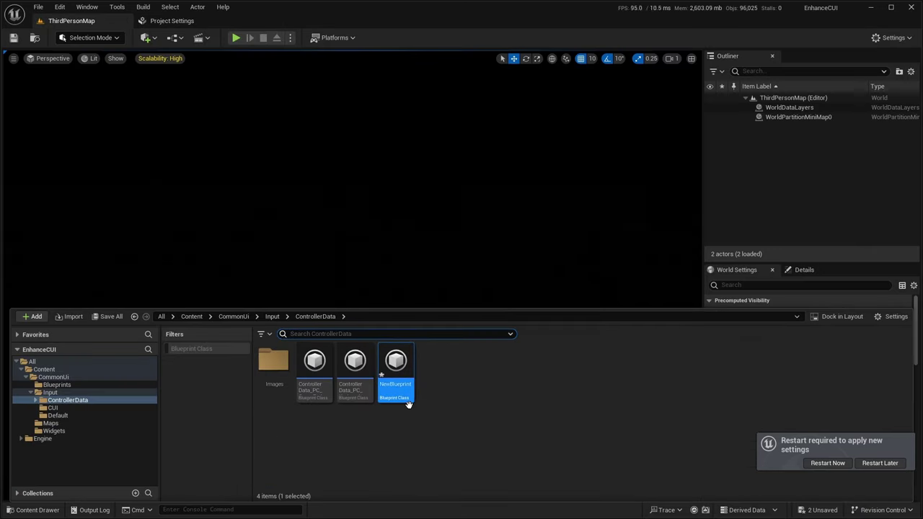
double_click(314, 367)
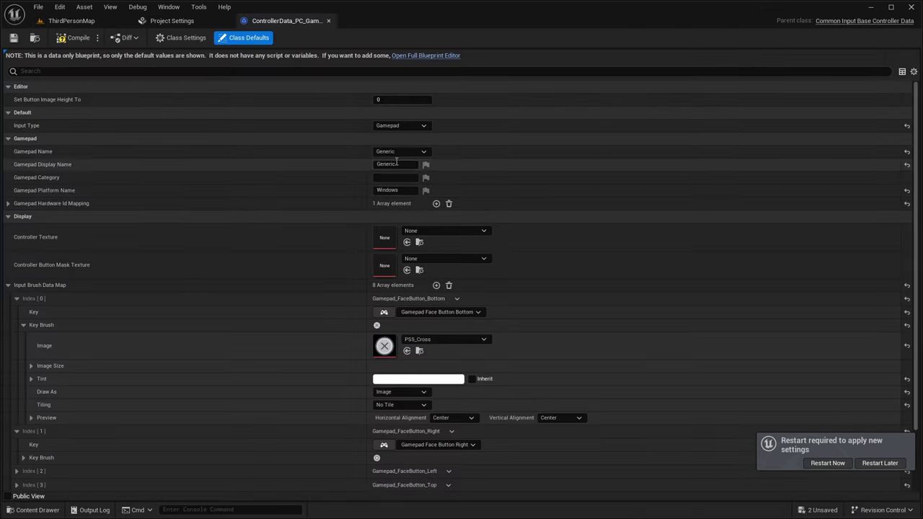
scroll(394, 215, "down", 3)
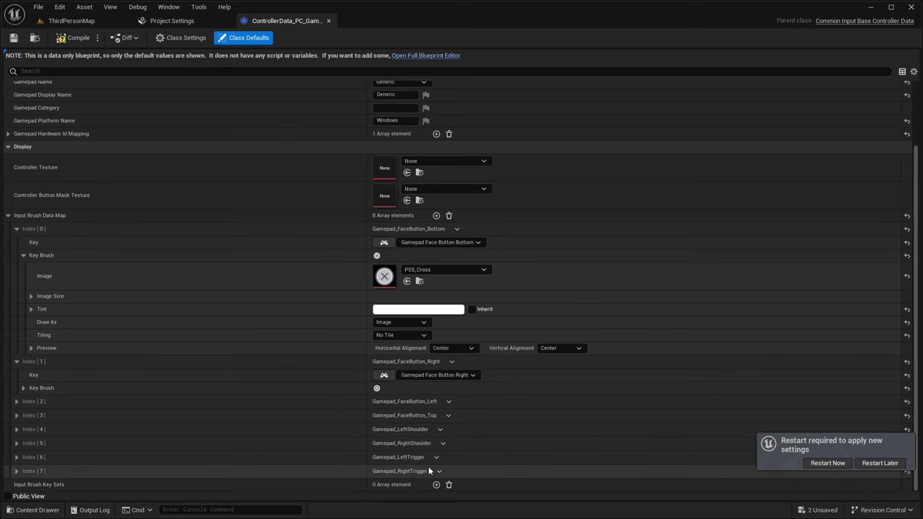
left_click(16, 229)
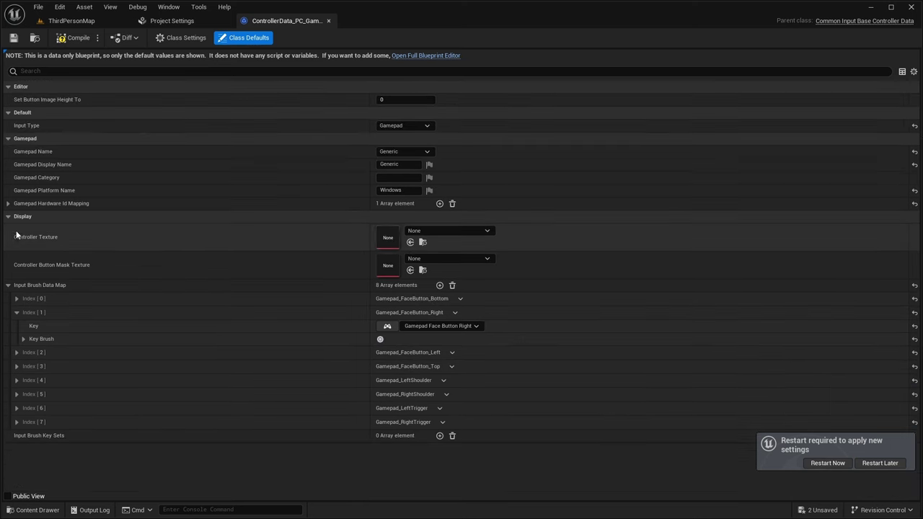
left_click(16, 312)
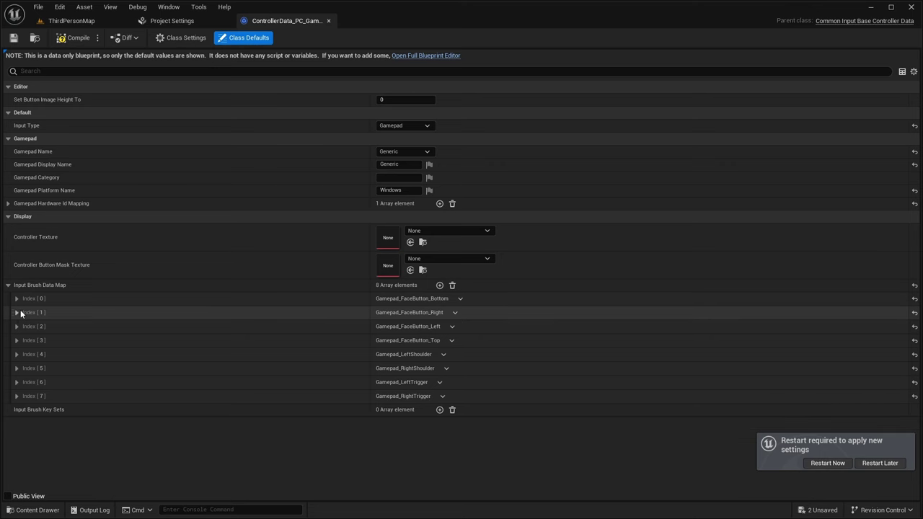
- Review the Input Brush Data Map entries of ControllerData_PC_Keyboard, and close both controller data assets
left_click(33, 510)
left_click(354, 390)
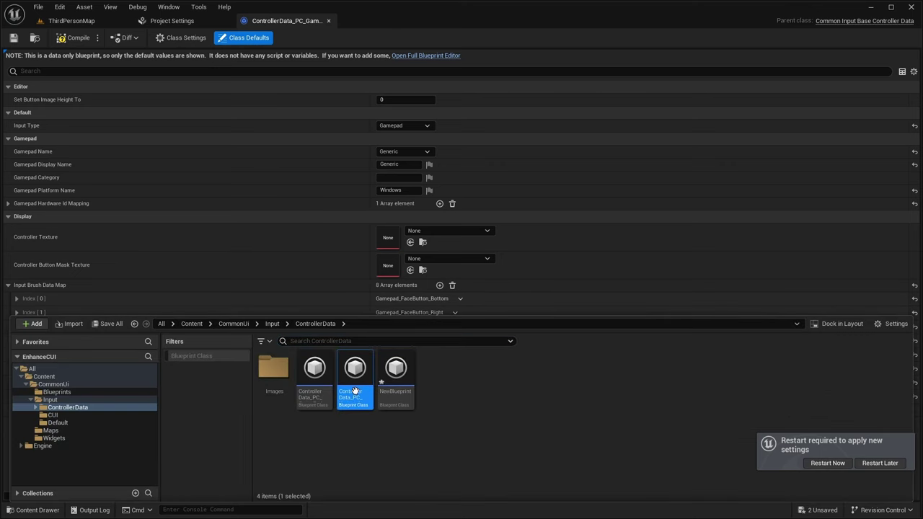
double_click(354, 391)
left_click(17, 299)
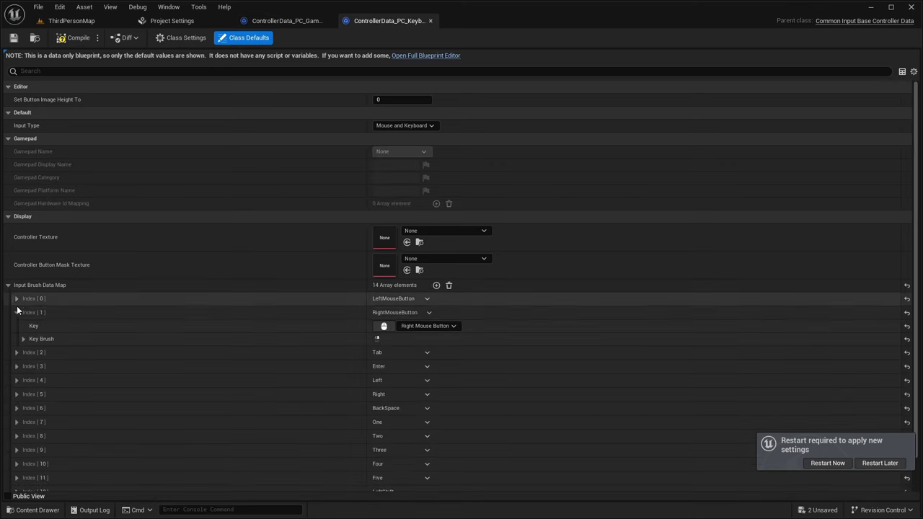
left_click(17, 312)
scroll(375, 288, "down", 1)
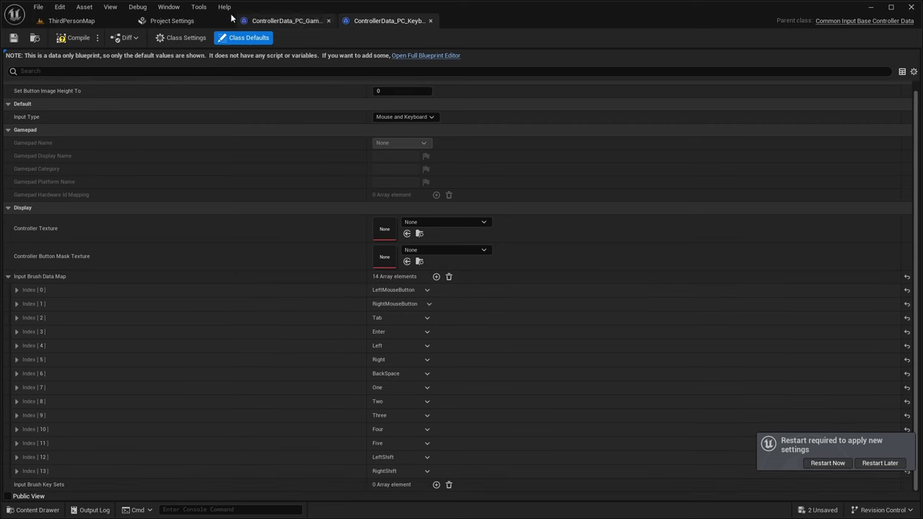
left_click(328, 20)
left_click(328, 20)
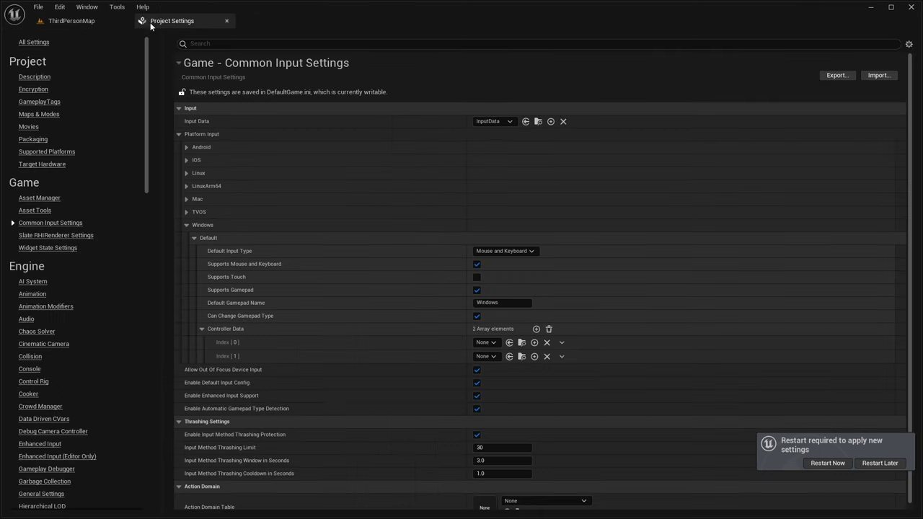
- Assign ControllerData_PC_GamePad to Index 0 and ControllerData_PC_Keyboard to Index 1 of the Windows Controller Data array
scroll(381, 243, "down", 1)
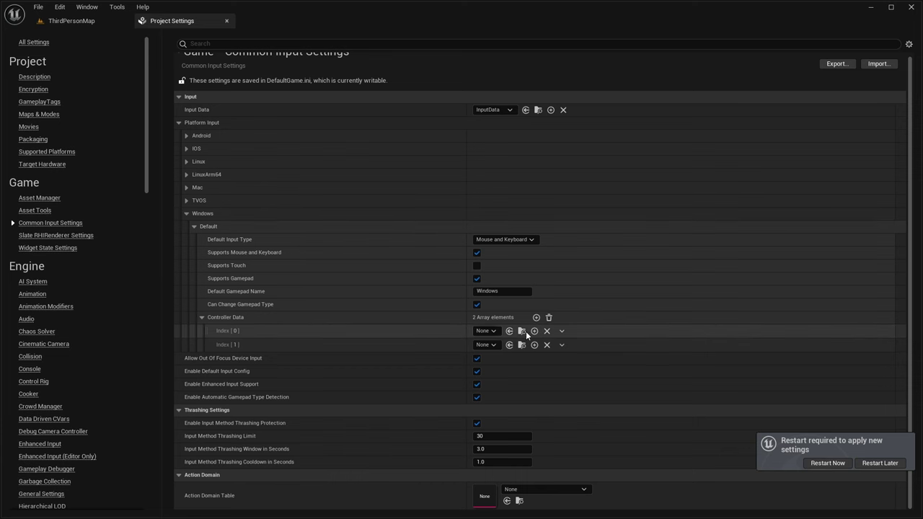
left_click(485, 331)
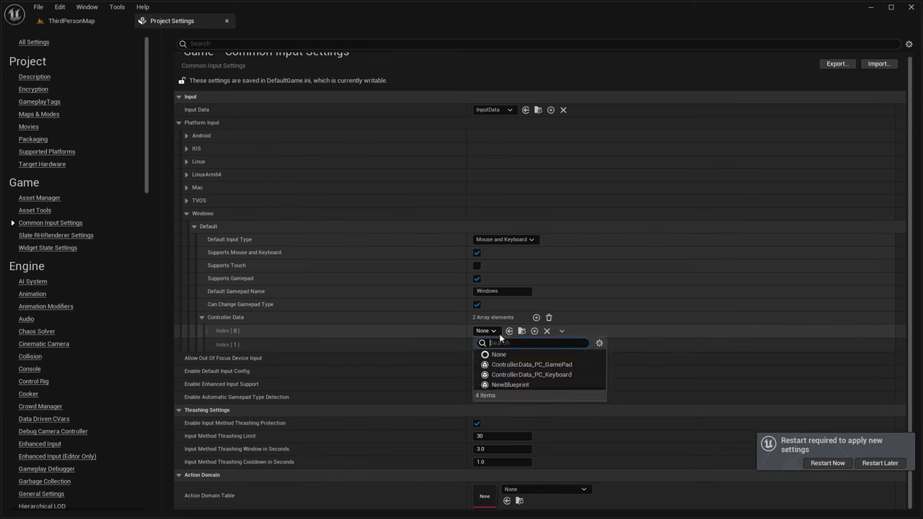
left_click(532, 365)
left_click(485, 345)
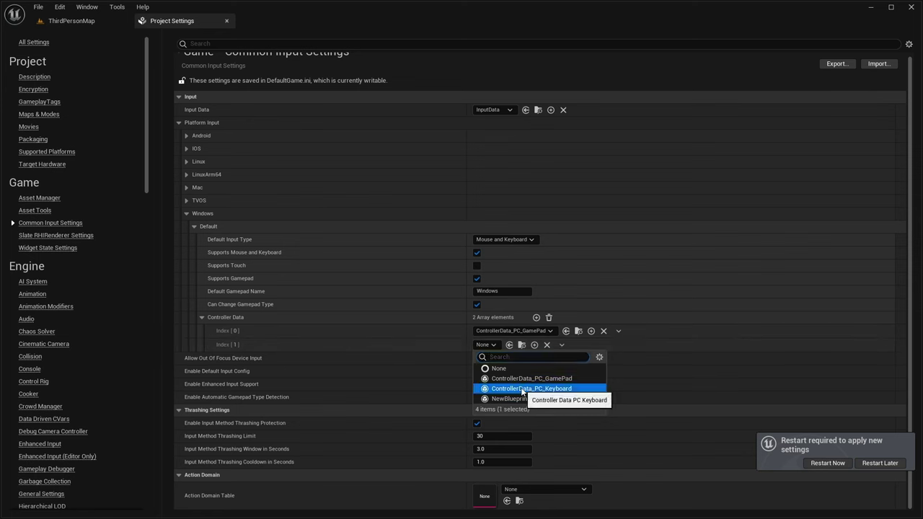
left_click(522, 389)
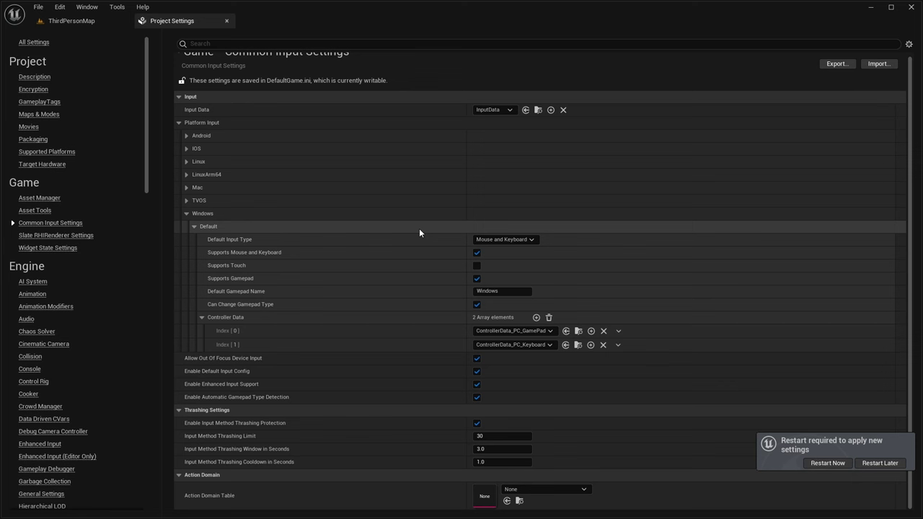
- Set the Windows Default Input Type to Gamepad and the Default Gamepad Name to Generic
left_click(512, 243)
left_click(498, 258)
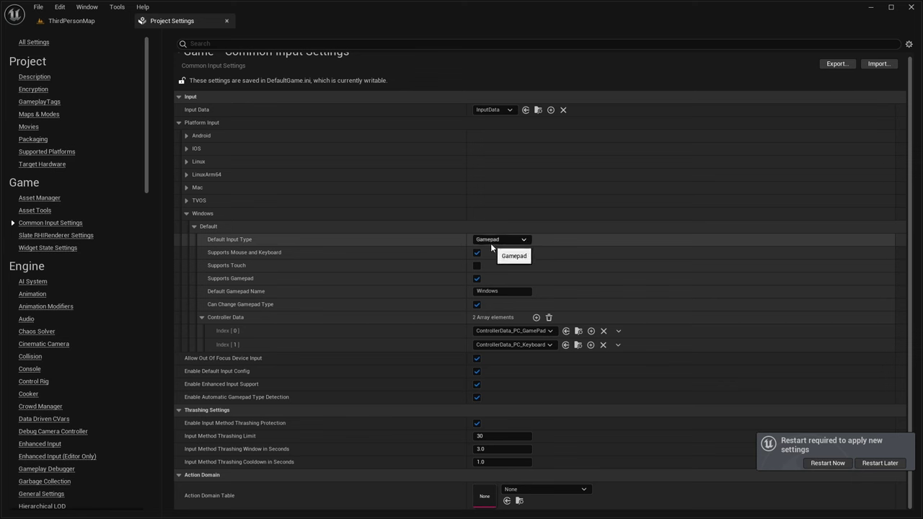
left_click(499, 291)
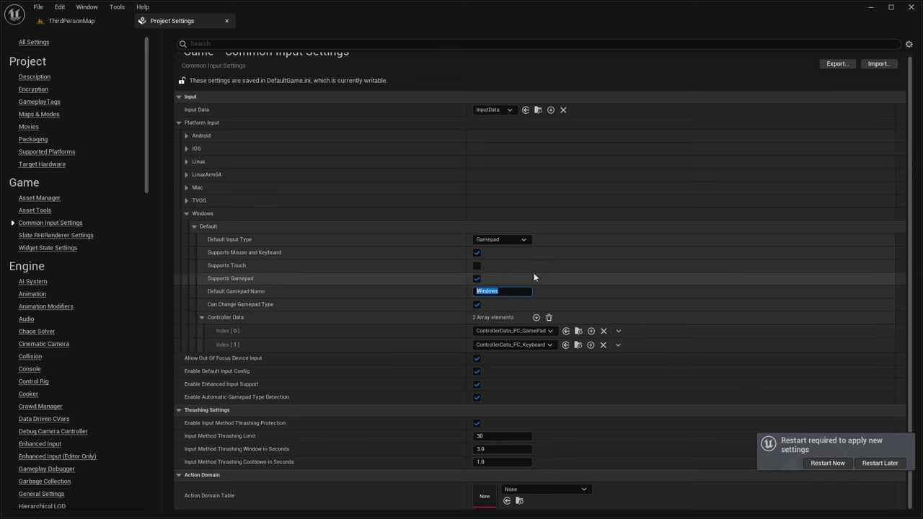
type("Generic")
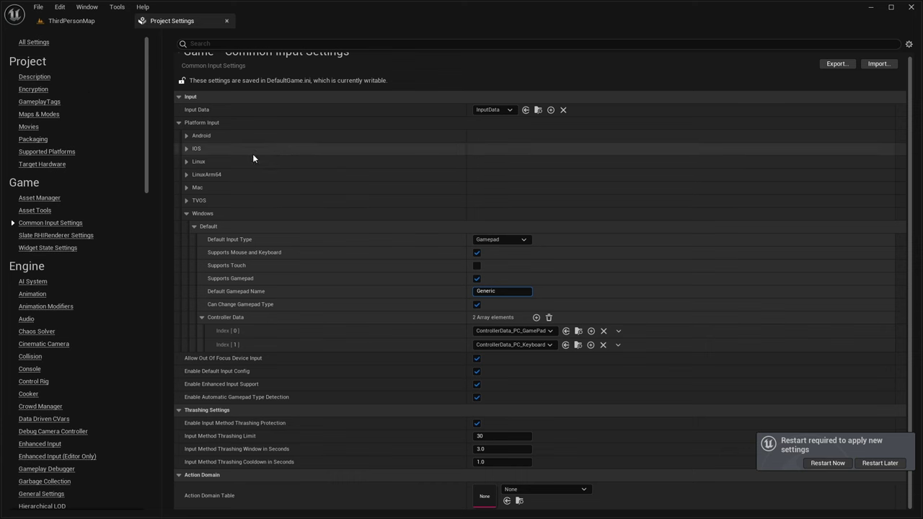
- Cancel the save request of the editor restart and delete the NewBlueprint asset from the ControllerData folder
left_click(827, 463)
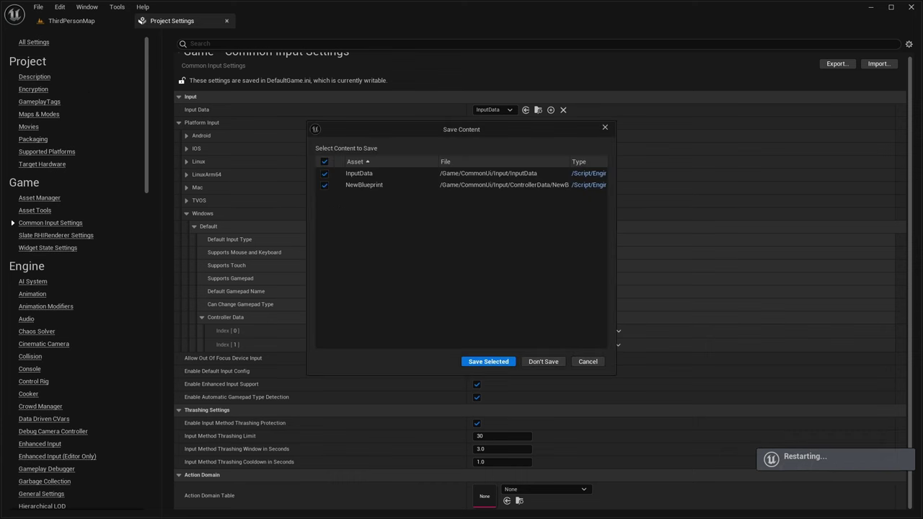
left_click(585, 365)
left_click(71, 20)
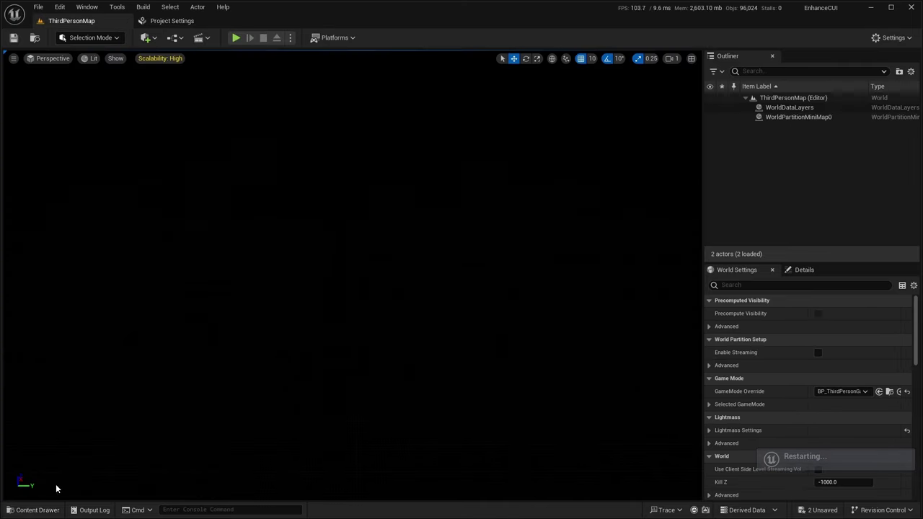
left_click(29, 510)
left_click(392, 398)
key("Delete")
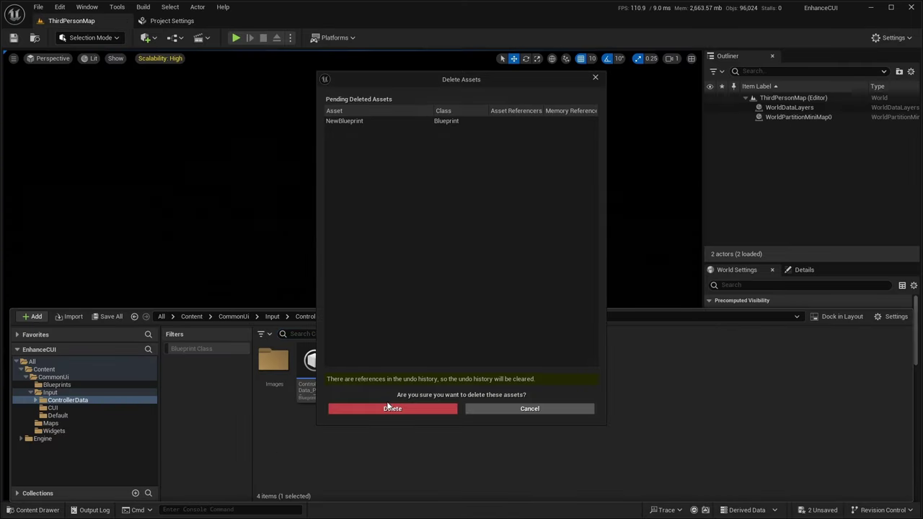
left_click(390, 407)
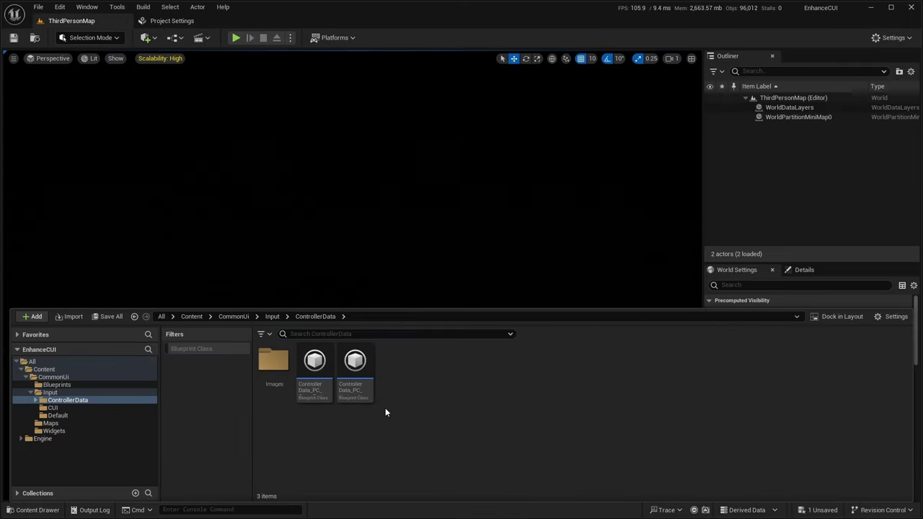
left_click(171, 21)
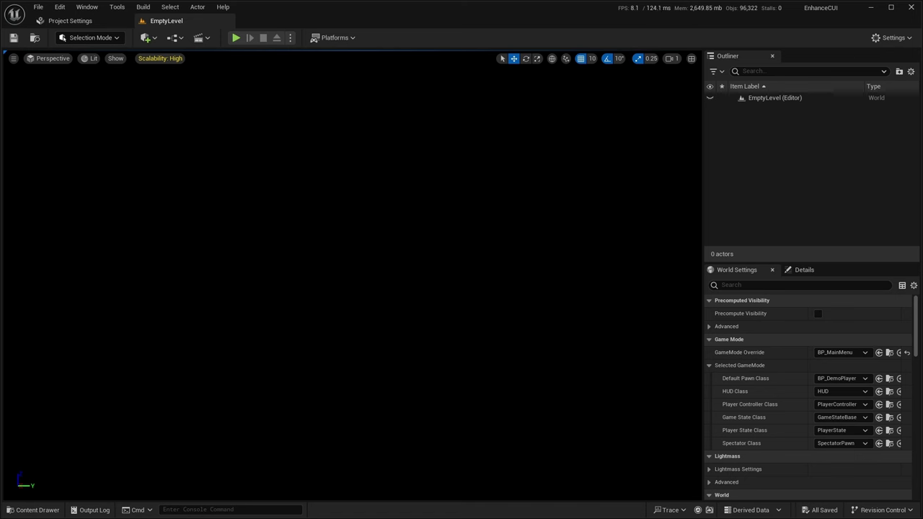
- Create an Input Action named IA_UI_Accept in the CommonUi/Input/CUI folder
left_click(33, 510)
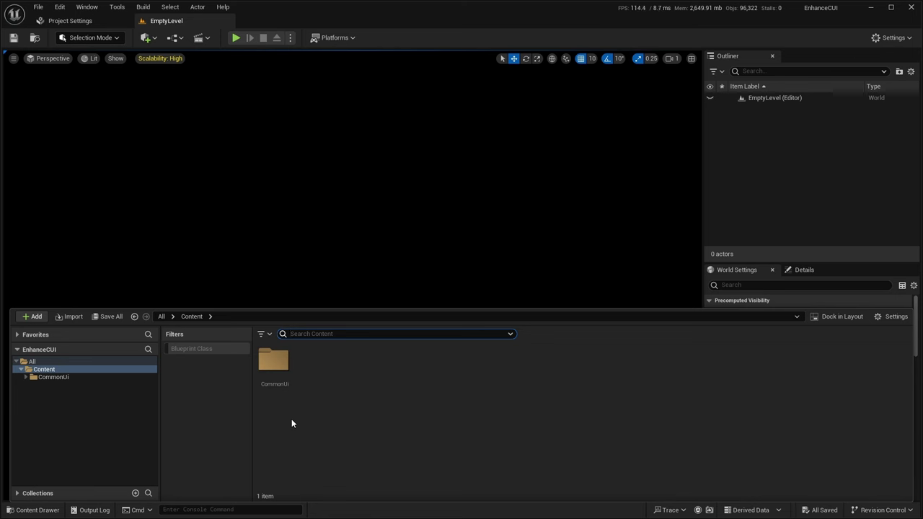
double_click(274, 364)
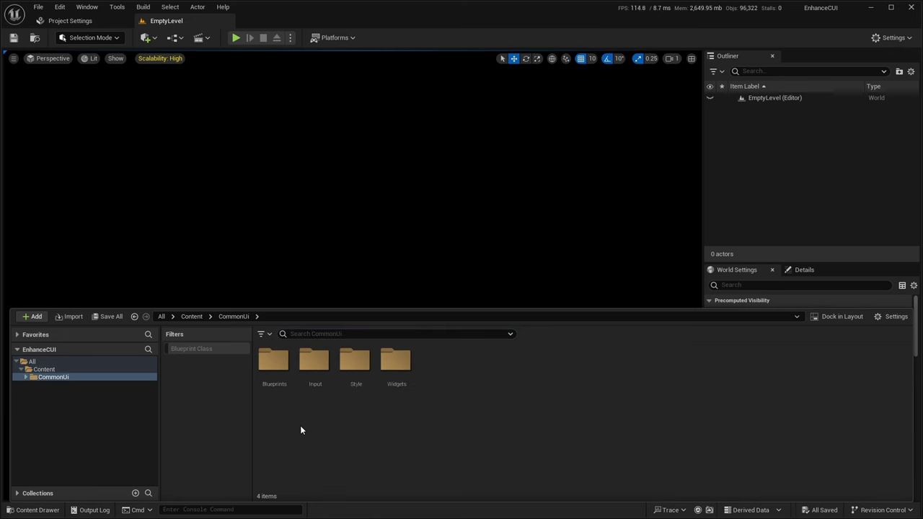
double_click(315, 366)
double_click(321, 373)
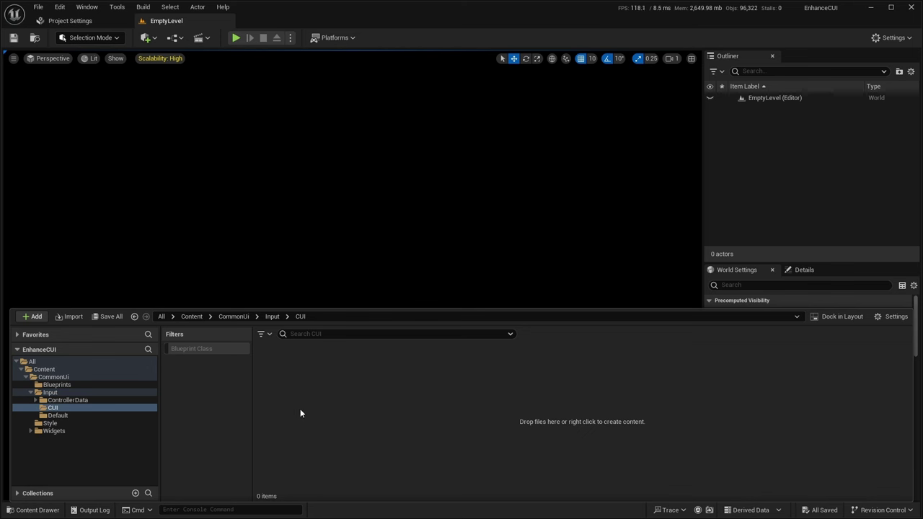
right_click(288, 366)
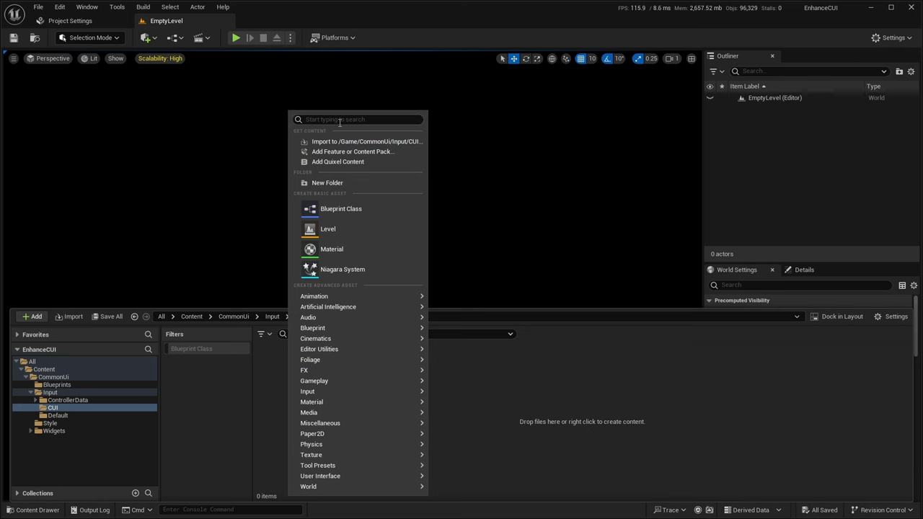
type("input")
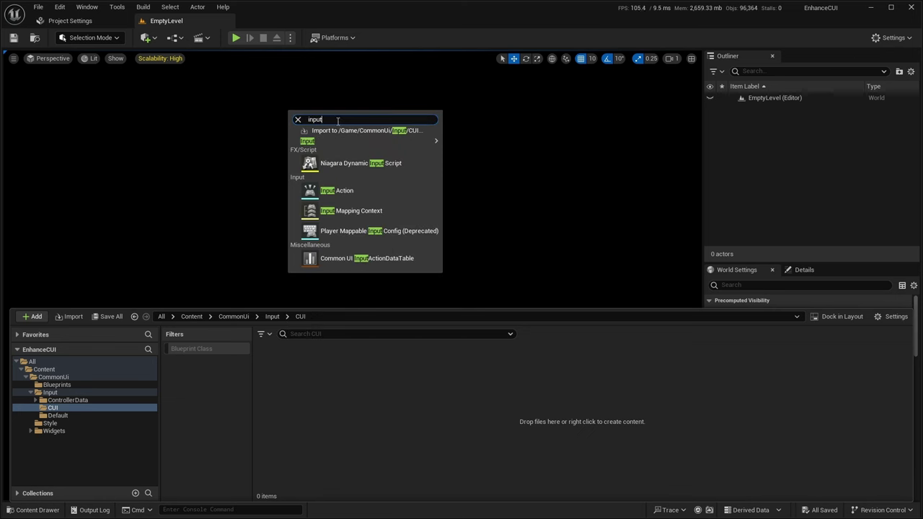
left_click(330, 191)
type("IA_")
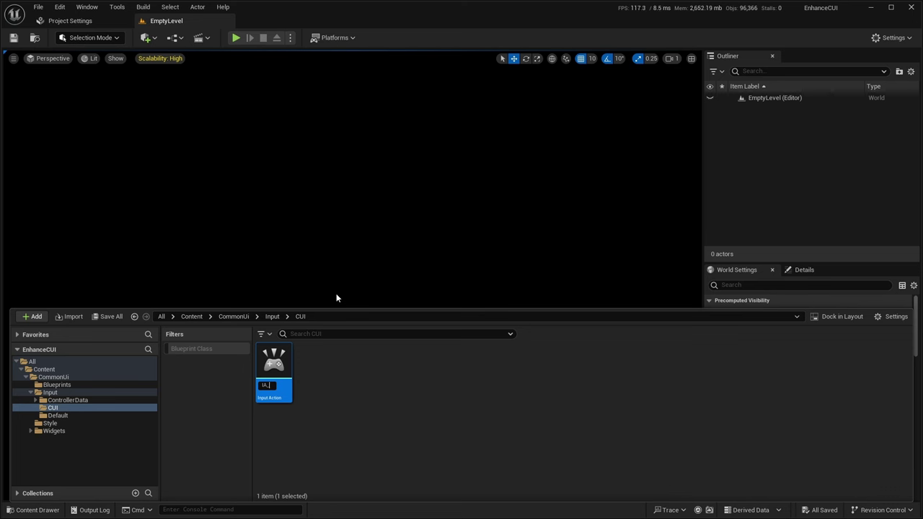
type("UI_Accept")
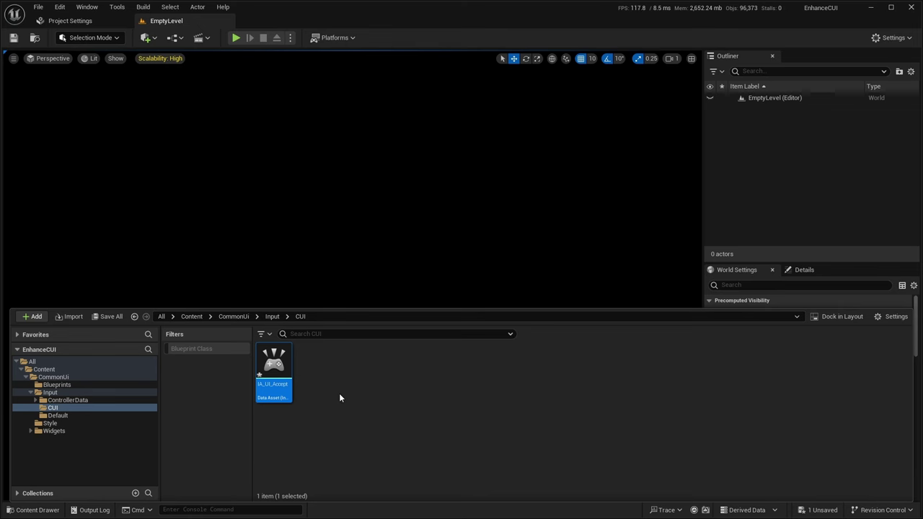
left_click(339, 395)
- Open IA_UI_Accept and set its Player Mappable Key Settings to Player Mappable Key Settings (Experimental)
mouse_move(267, 351)
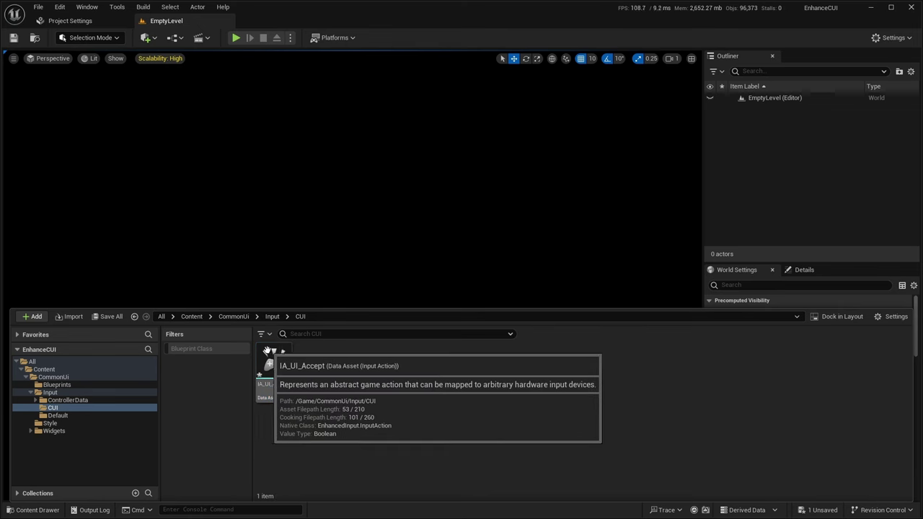
double_click(272, 369)
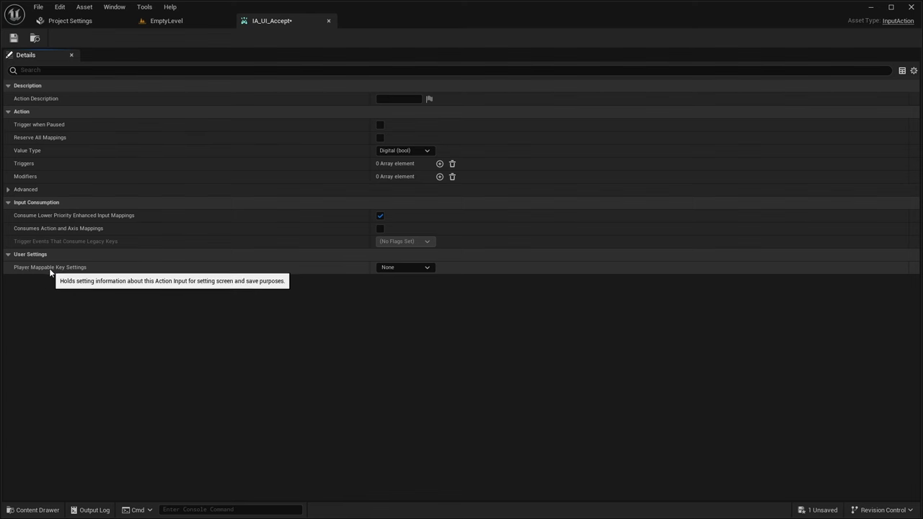
left_click(393, 267)
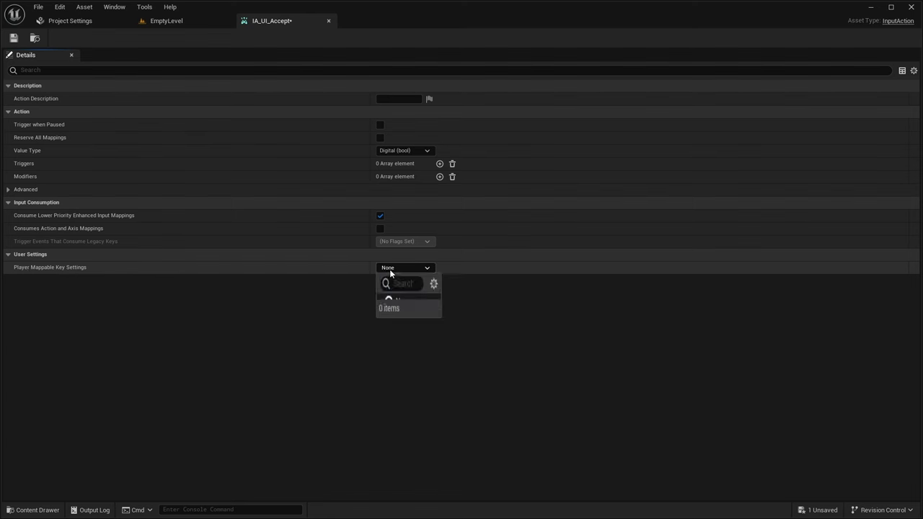
left_click(418, 302)
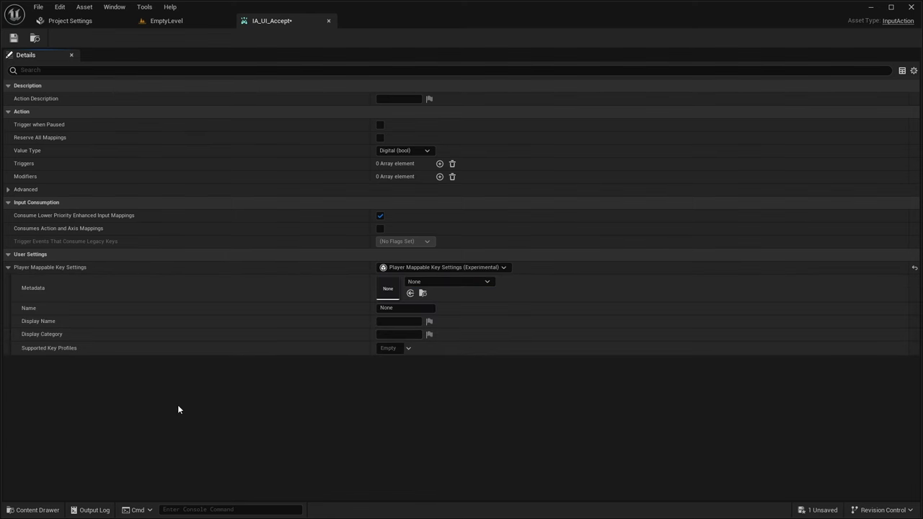
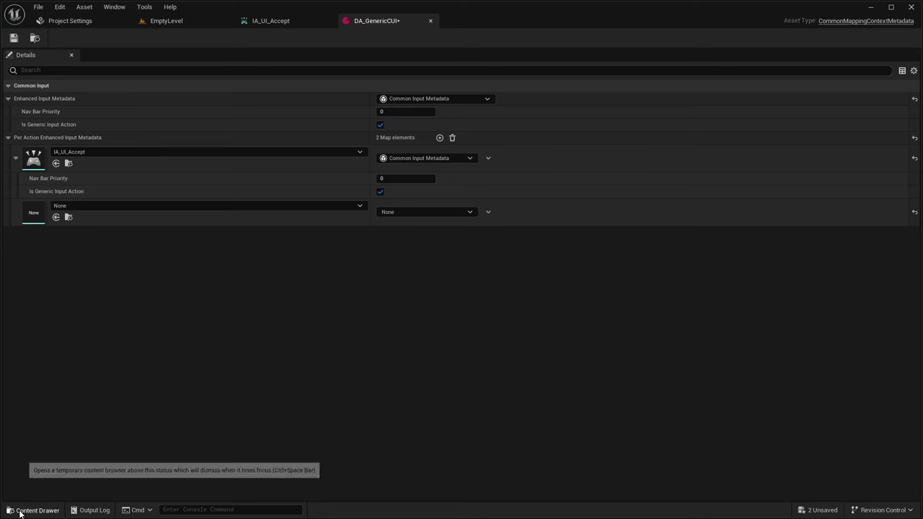
- Delete the extra asset beside DA_GenericCUI in the CUI/Metadata folder
left_click(32, 510)
left_click(308, 400)
key("Delete")
left_click(363, 409)
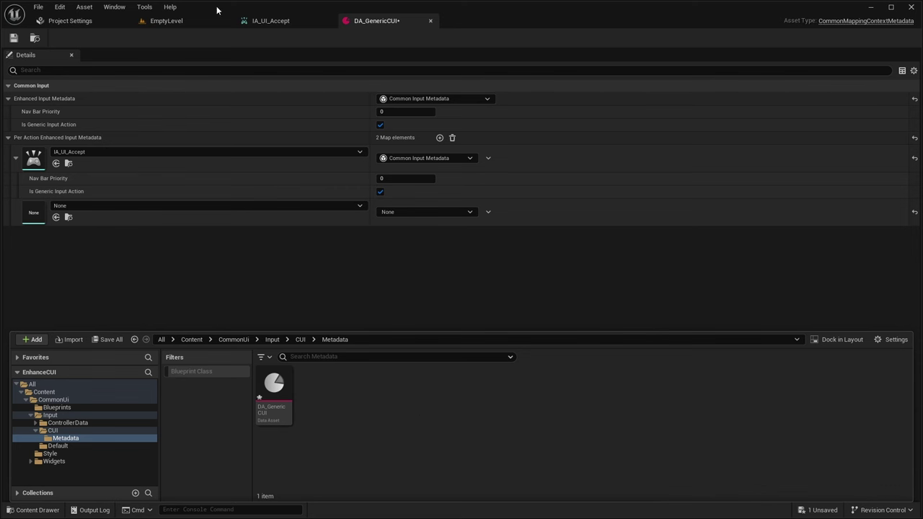
- Duplicate the IA_UI_Accept input action four times in the CommonUi/Input/CUI folder
left_click(198, 260)
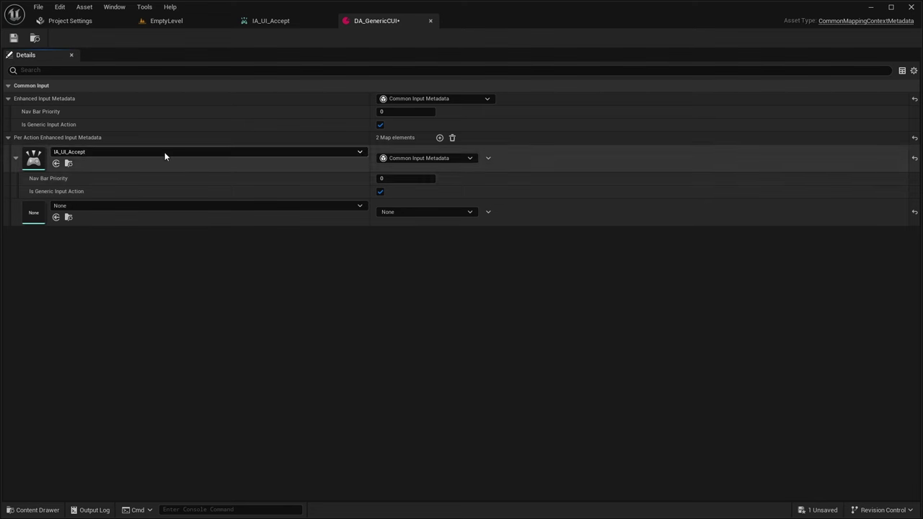
left_click(32, 510)
left_click(53, 430)
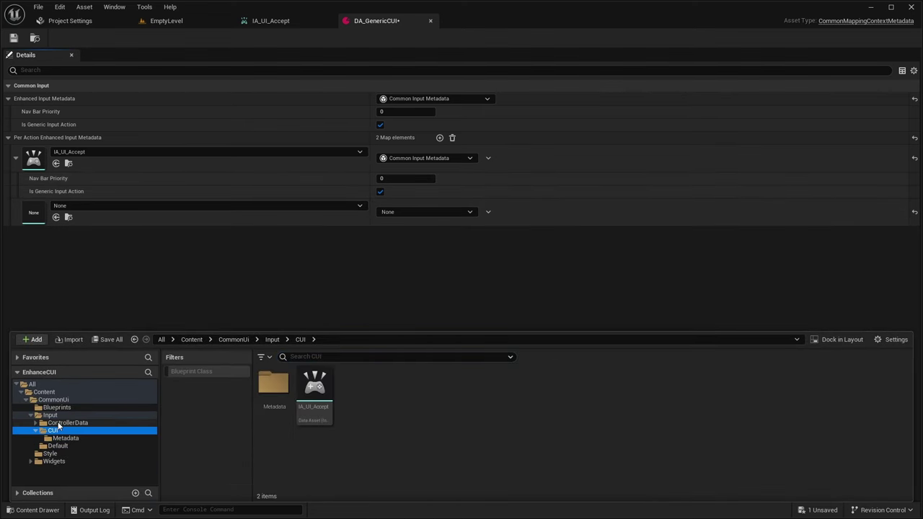
left_click(52, 424)
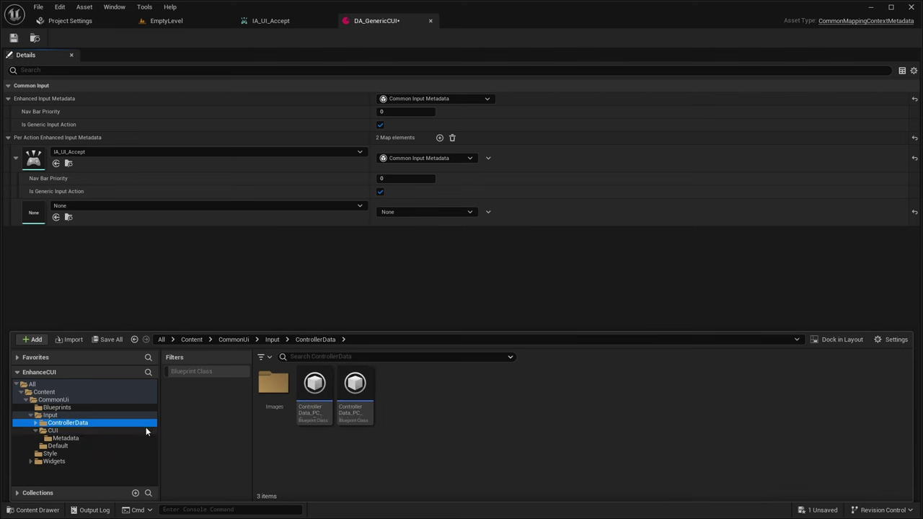
left_click(61, 431)
left_click(314, 417)
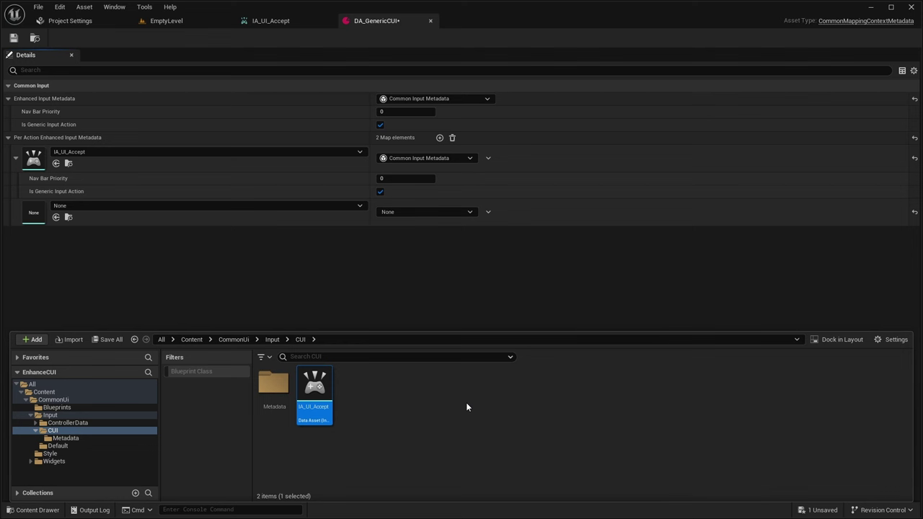
key("ctrl+d")
key("ctrl+d")
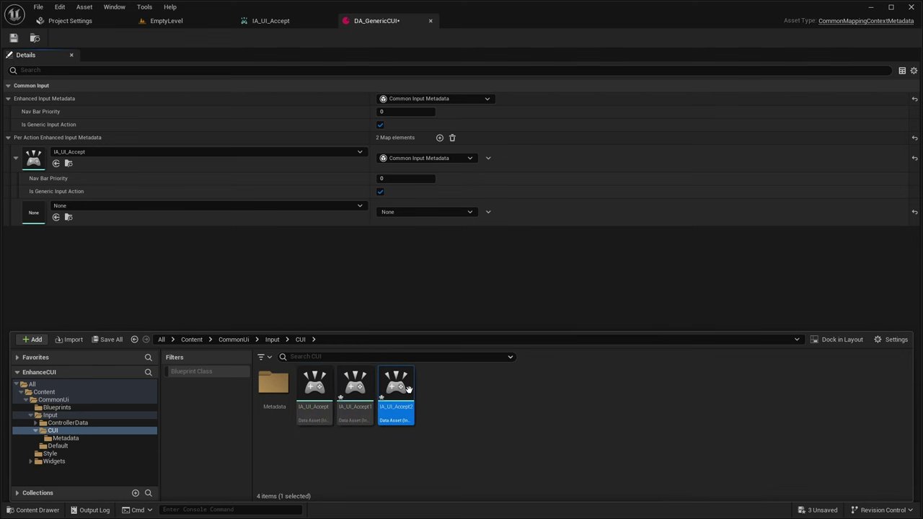
key("ctrl+d")
key("ctrl+d")
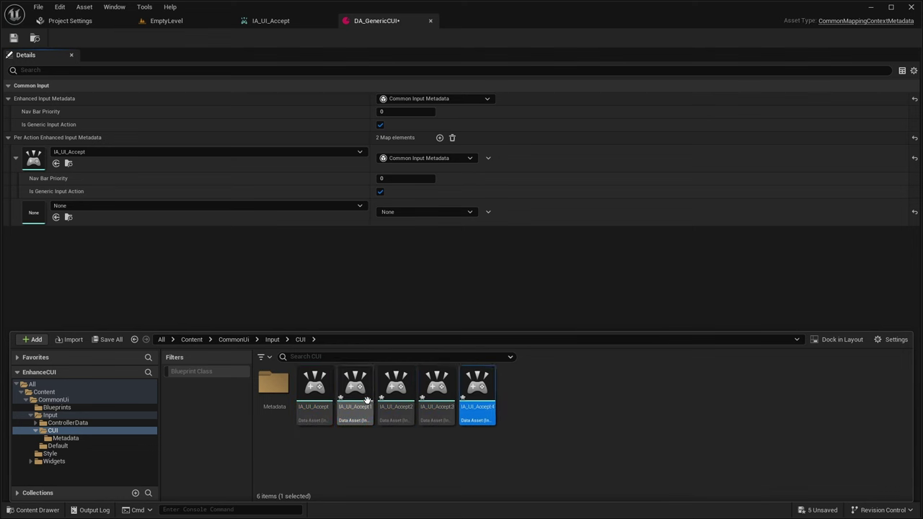
- Rename the first duplicate, IA_UI_Accept1, to IA_UI_Back
left_click(367, 400)
key("F2")
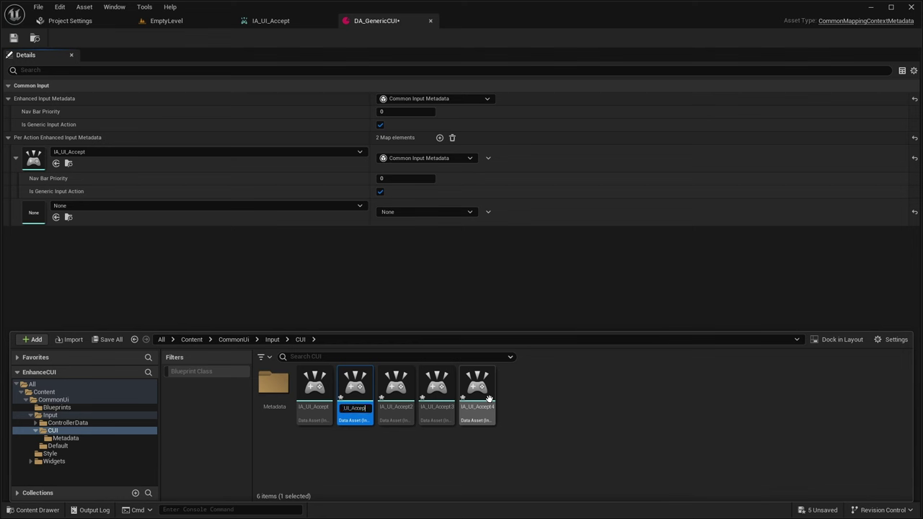
key("BackSpace")
key("BackSpace")
key("BackSpace")
key("BackSpace")
key("BackSpace")
type("Back")
key("Return")
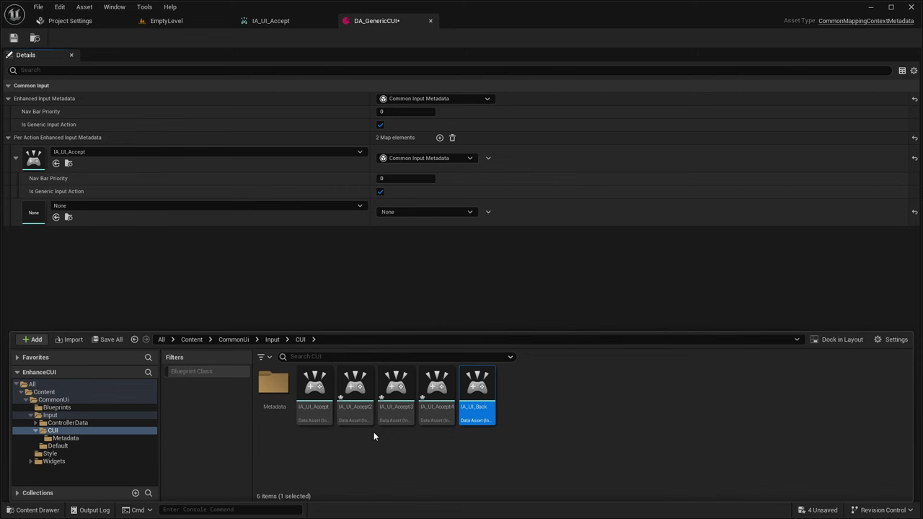
- Rename the IA_UI_Accept2 input action to IA_UI_TabLeft
left_click(355, 393)
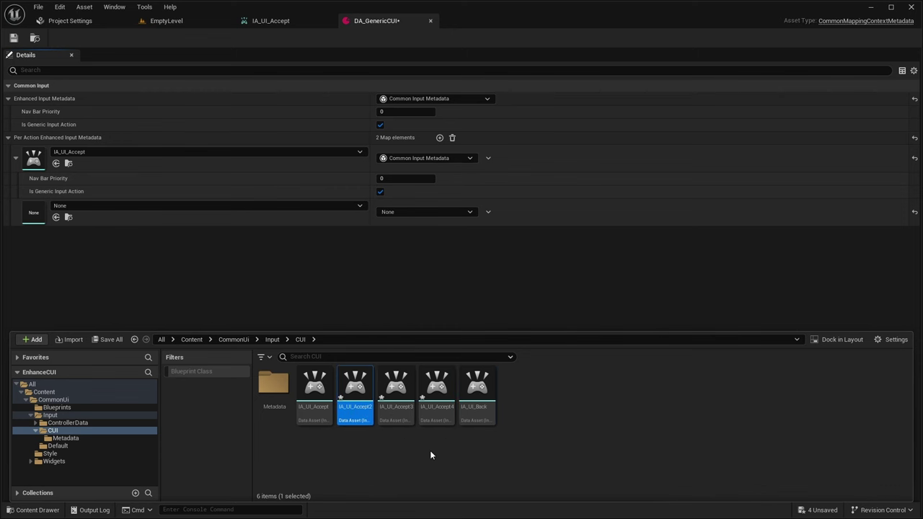
key("F2")
key("BackSpace")
key("BackSpace")
key("BackSpace")
type("TabLeft")
key("Return")
- Rename the IA_UI_Accept3 input action to IA_UI_TabRight
left_click(355, 390)
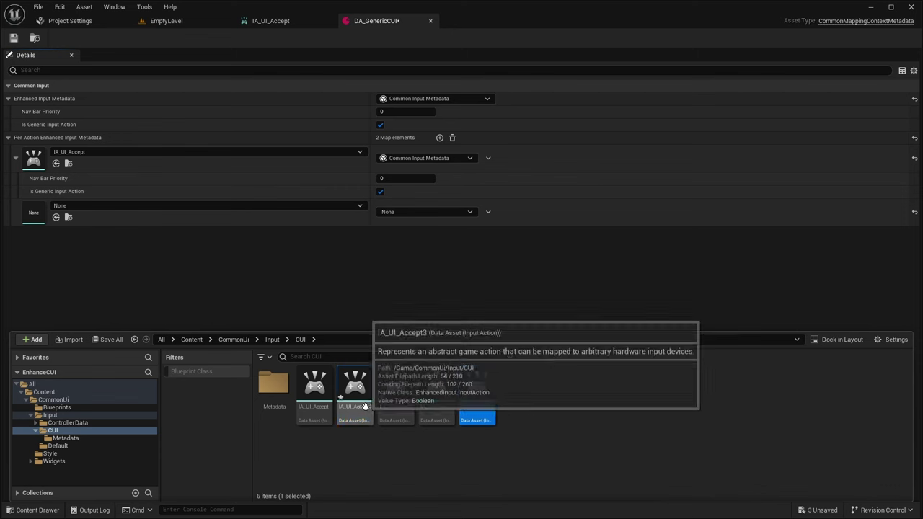
key("F2")
key("End")
key("BackSpace")
key("BackSpace")
key("BackSpace")
key("BackSpace")
key("BackSpace")
key("BackSpace")
key("BackSpace")
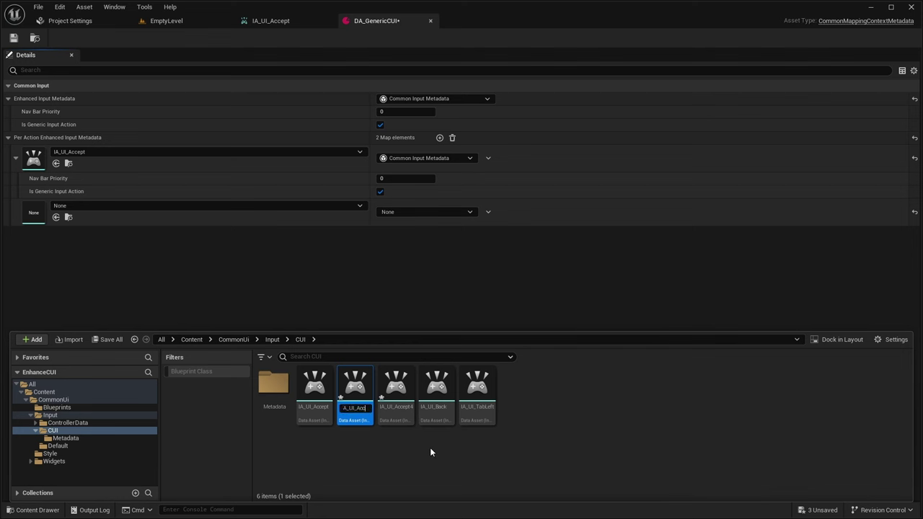
type("TabRight")
key("Return")
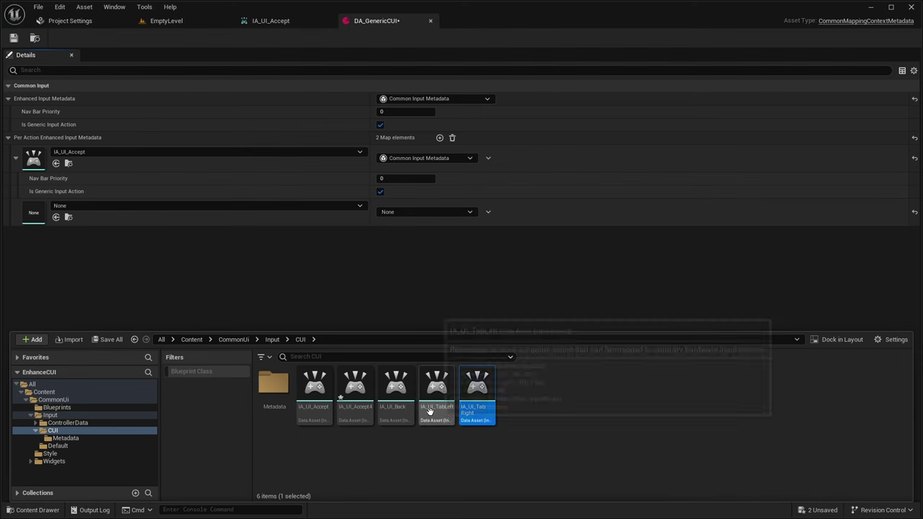
- Rename the last remaining duplicate, IA_UI_Accept4, to IA_UI_Open
key("F2")
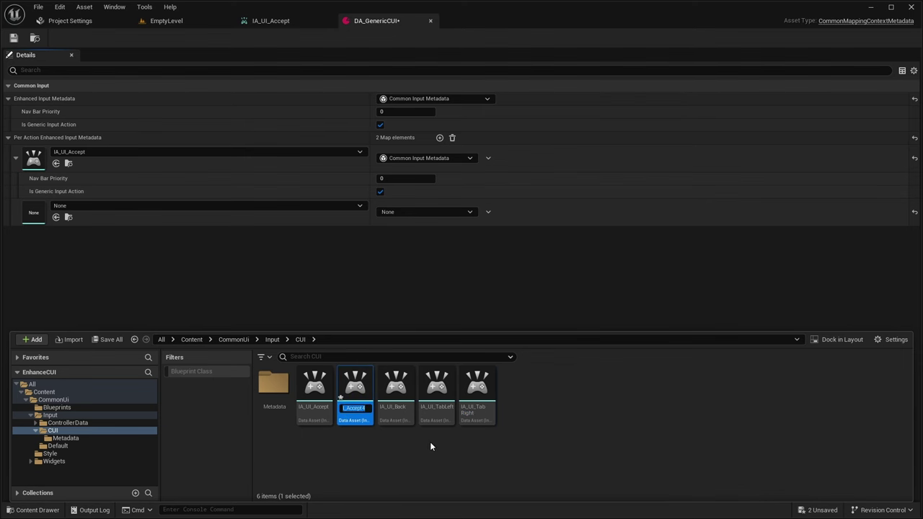
key("End")
key("BackSpace")
key("BackSpace")
key("BackSpace")
key("BackSpace")
key("BackSpace")
key("BackSpace")
key("BackSpace")
type("Open")
key("Return")
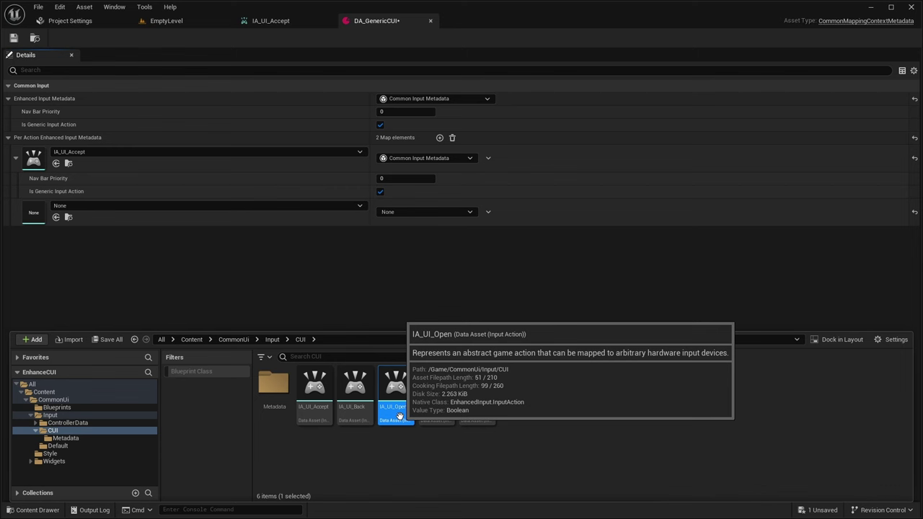
left_click(416, 468)
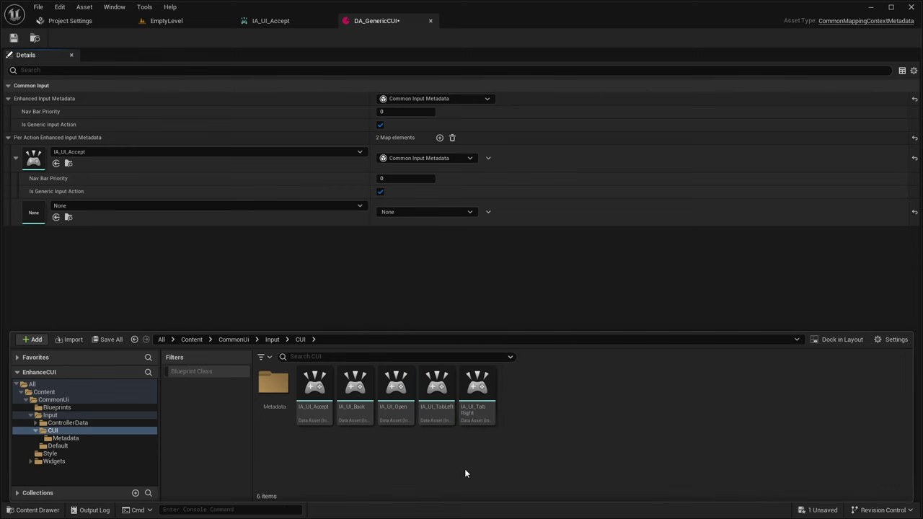
- Duplicate the IA_UI_TabRight input action and name the copy IA_UI_Print
left_click(478, 396)
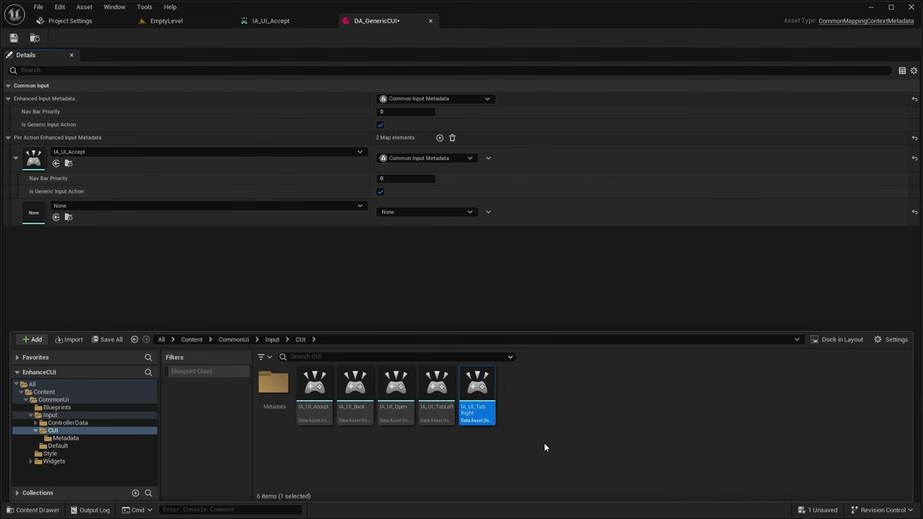
key("ctrl+d")
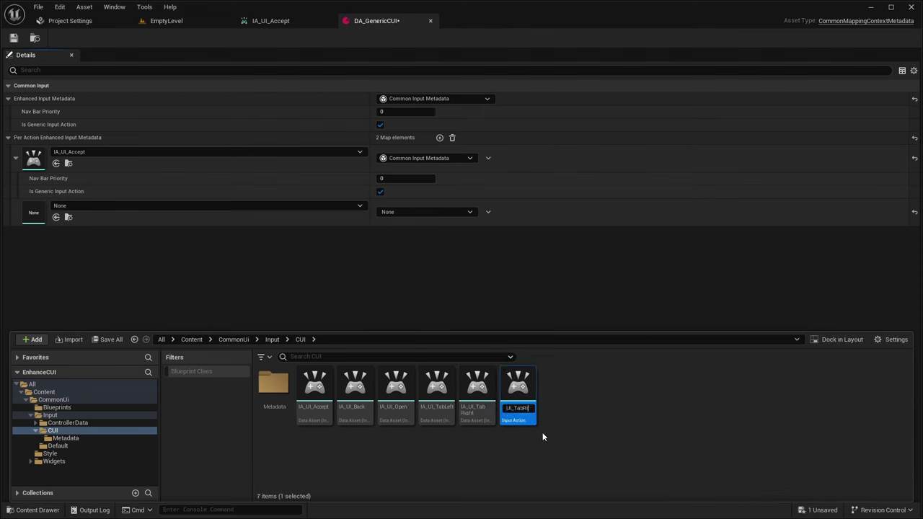
key("BackSpace")
key("BackSpace")
key("BackSpace")
key("BackSpace")
type("Print")
key("Return")
- Duplicate the IA_UI_Print input action and name the copy IA_UI_Close
key("ctrl+d")
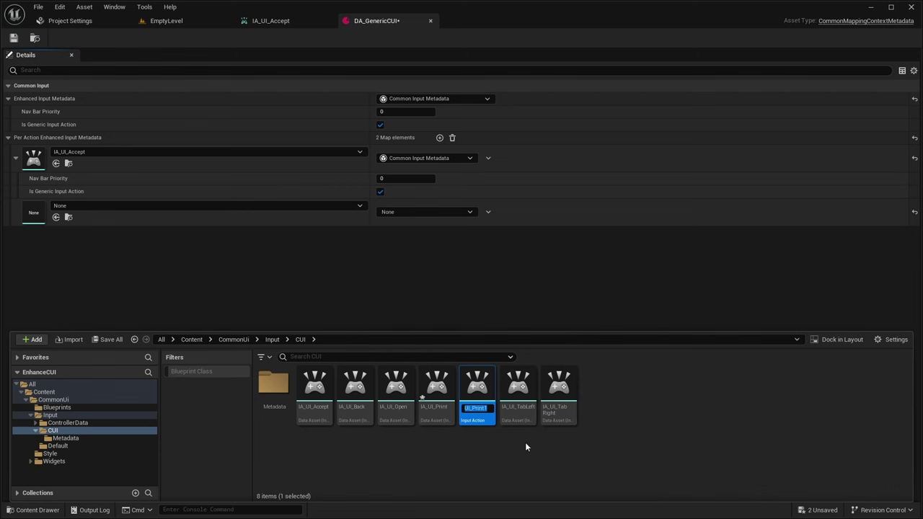
key("BackSpace")
key("BackSpace")
key("BackSpace")
key("BackSpace")
key("BackSpace")
key("BackSpace")
type("Close")
key("Return")
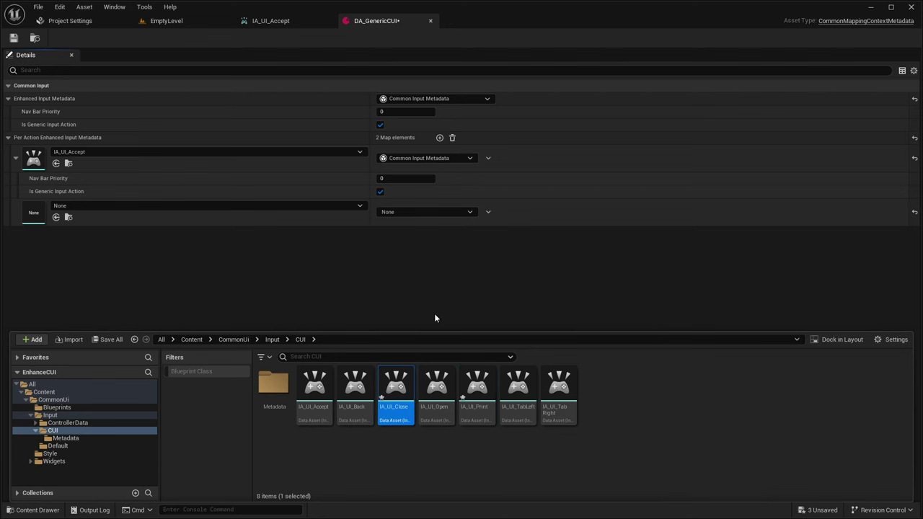
left_click(406, 460)
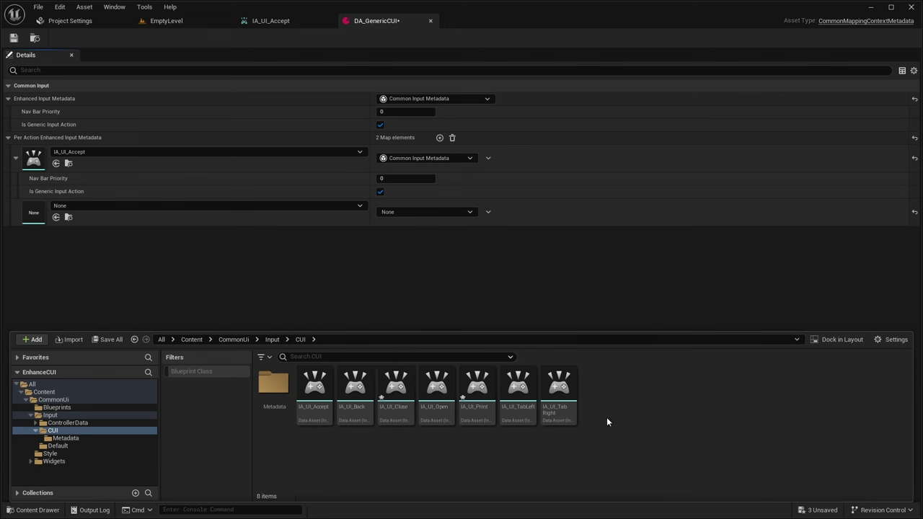
- Open IA_UI_Back and assign DA_GenericCUI from the Metadata folder as the Metadata of its Player Mappable Key Settings
double_click(354, 390)
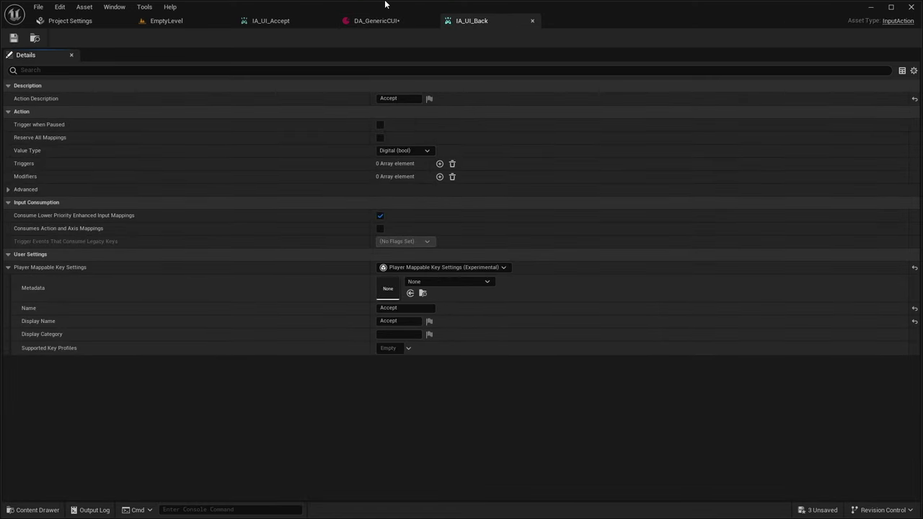
left_click(412, 282)
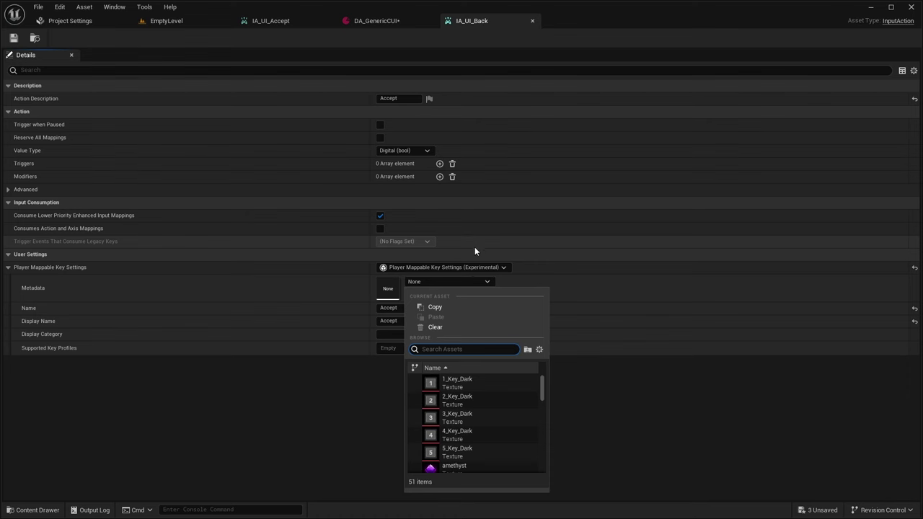
left_click(33, 510)
double_click(273, 385)
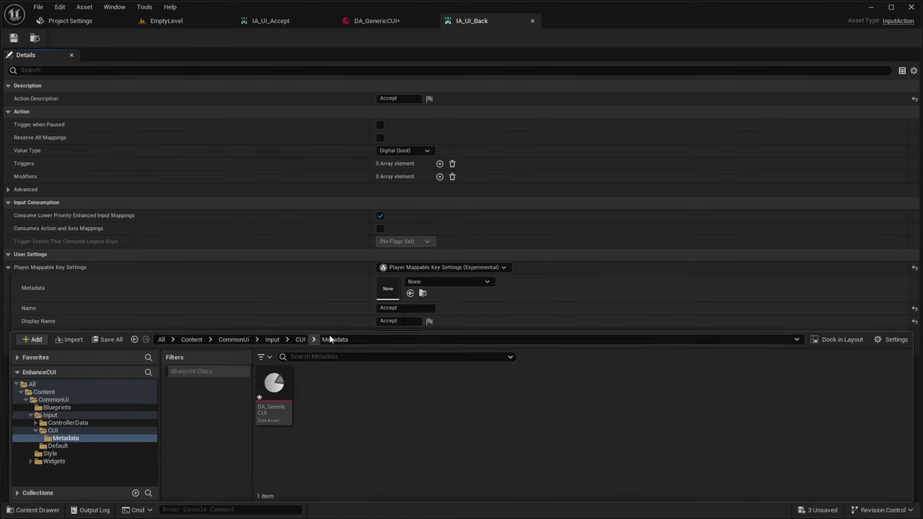
left_click_drag(274, 390, 391, 292)
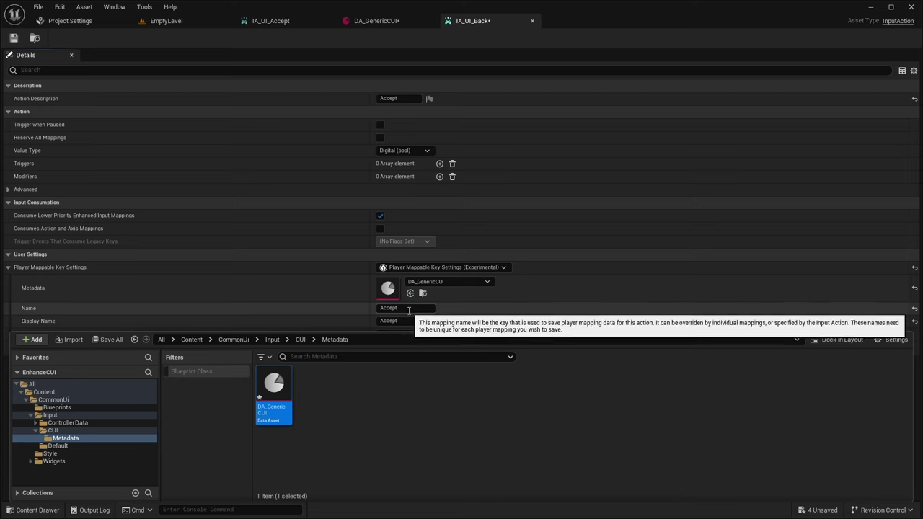
- Set the Name, Display Name and Action Description of IA_UI_Back to Back, and save the asset
left_click(389, 308)
type("Back")
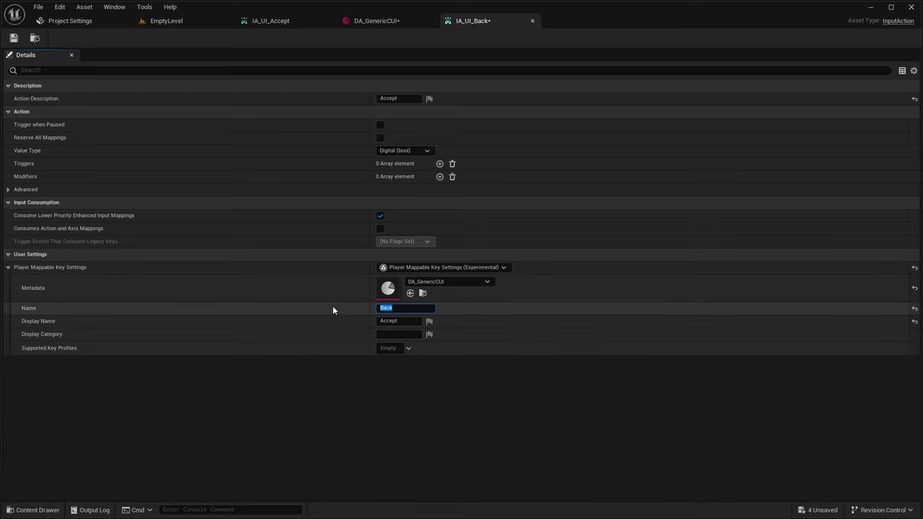
key("Tab")
type("Back")
left_click(398, 98)
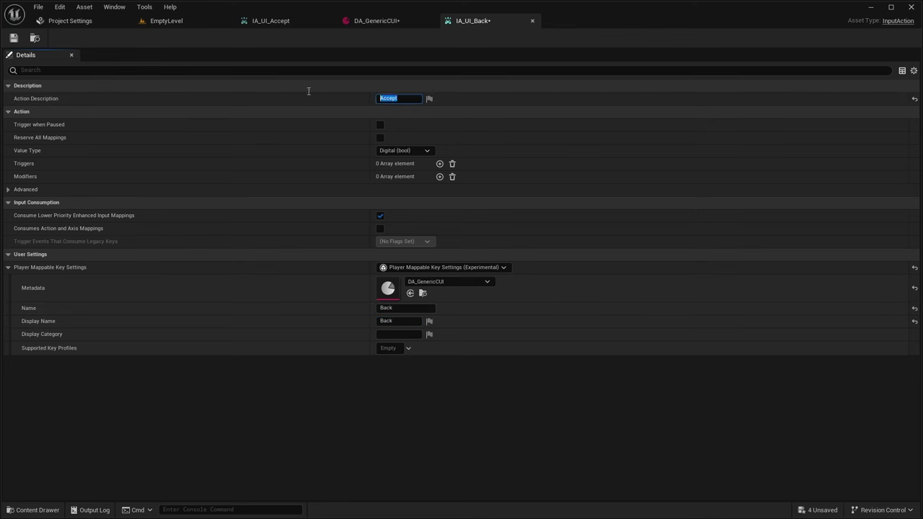
type("Back")
left_click(13, 37)
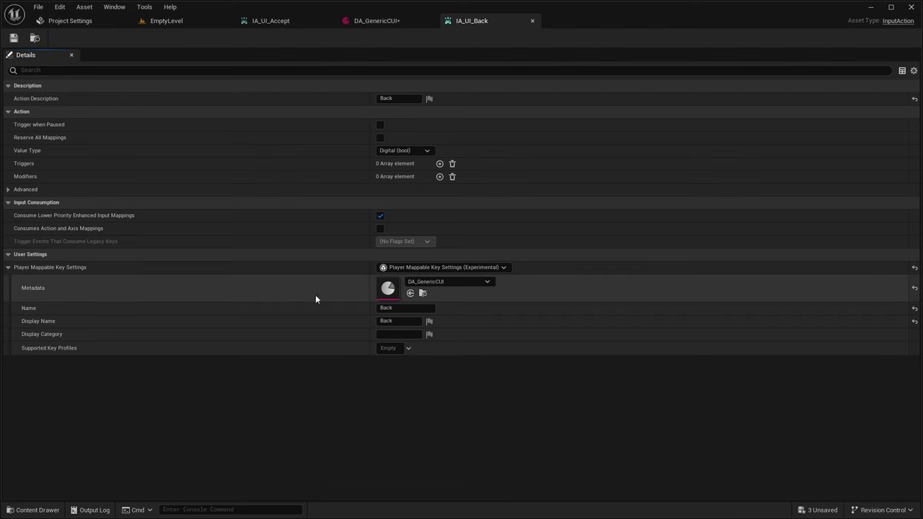
- In DA_GenericCUI, set the empty Per Action Enhanced Input Metadata entry to IA_UI_Back with Common Input Metadata, and save
left_click(423, 292)
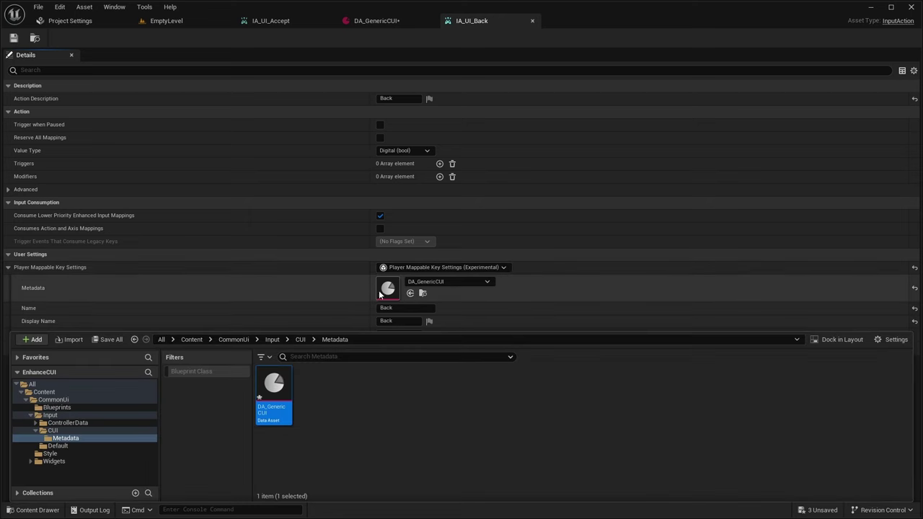
double_click(274, 386)
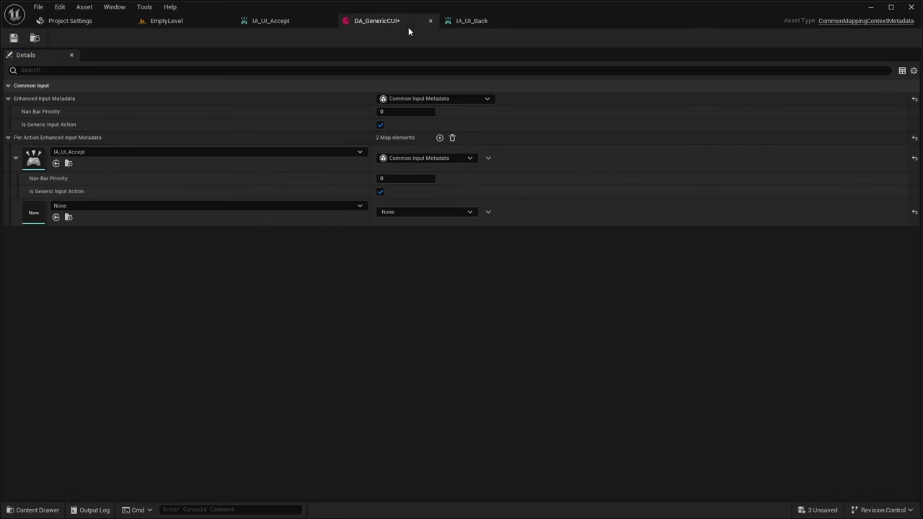
left_click(64, 207)
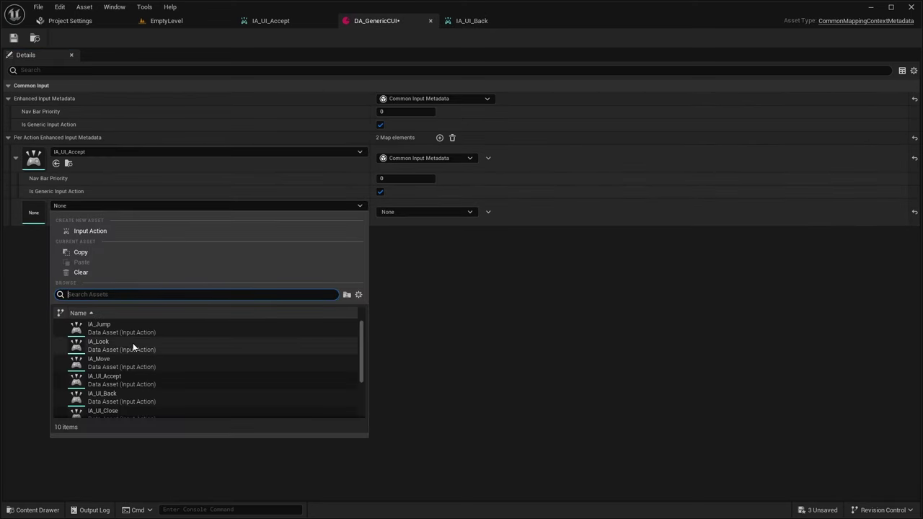
left_click(112, 382)
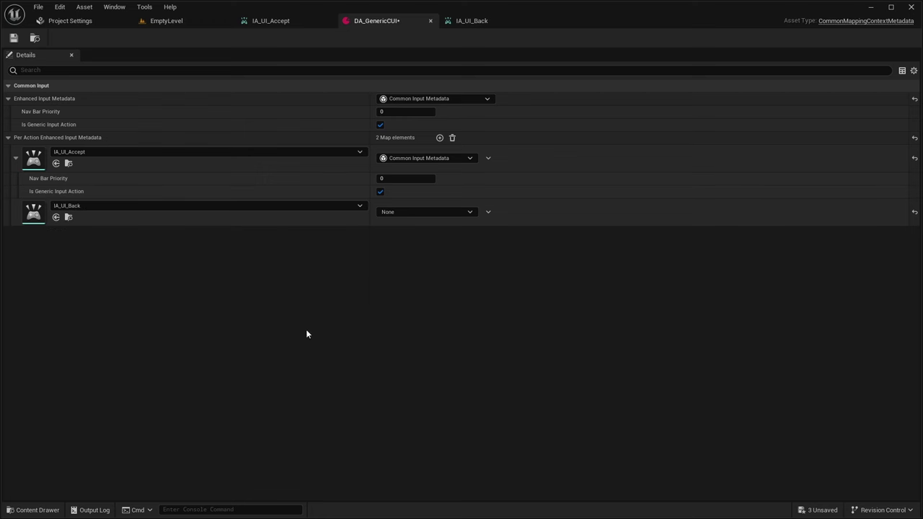
left_click(426, 211)
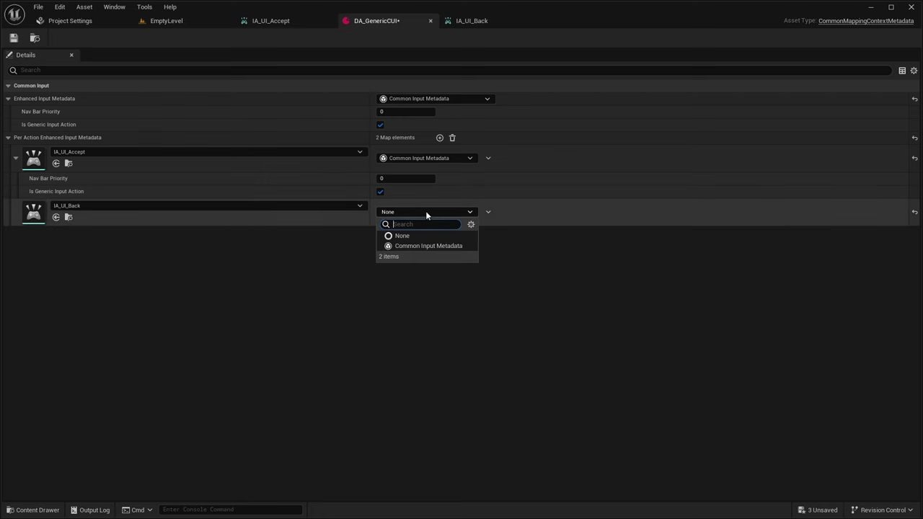
left_click(405, 246)
left_click(15, 212)
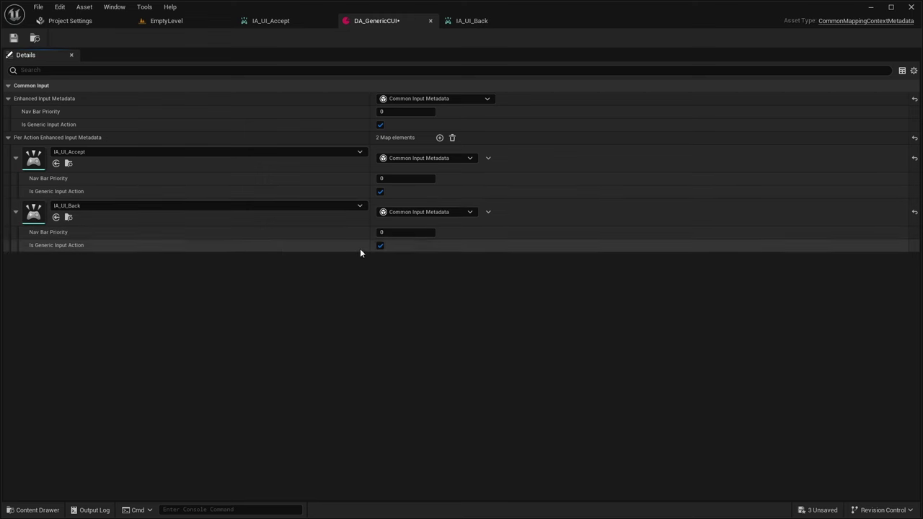
key("ctrl+s")
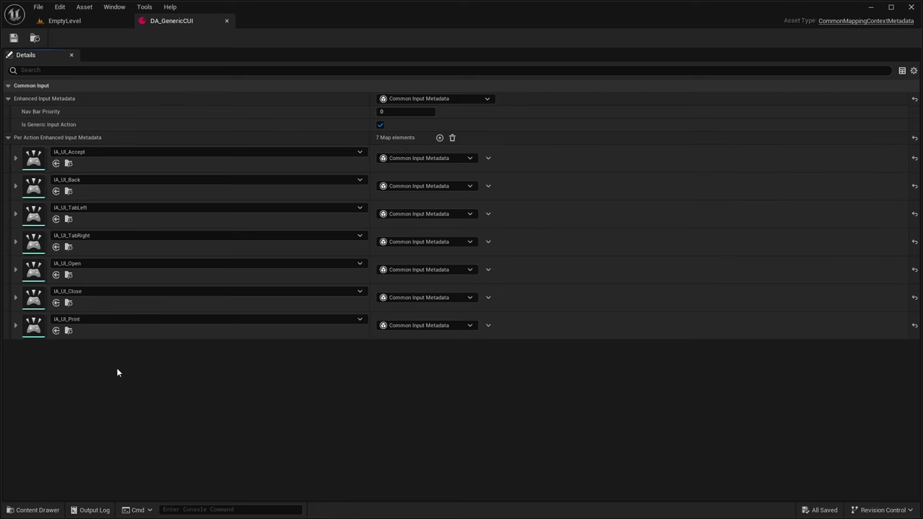
- Create an Input Mapping Context in the Input/CUI folder and name it IMC_UI_Generic
left_click(36, 509)
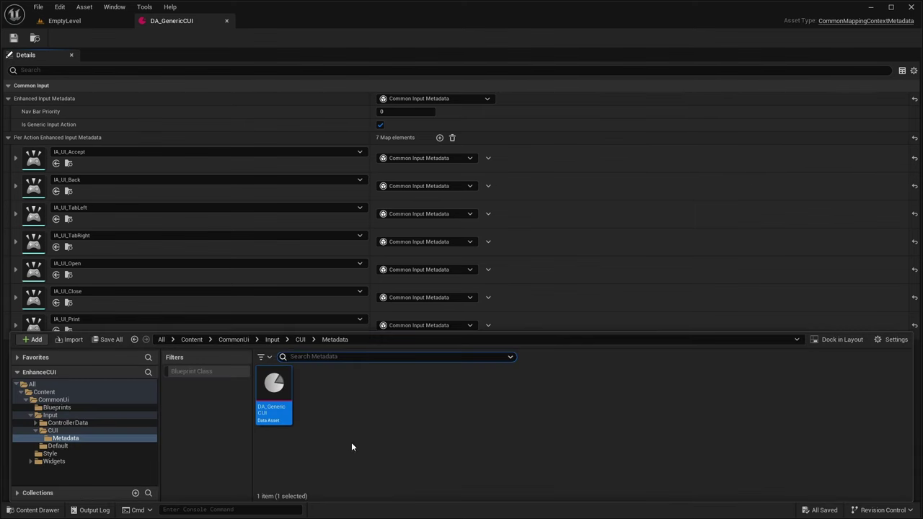
left_click(57, 430)
right_click(605, 436)
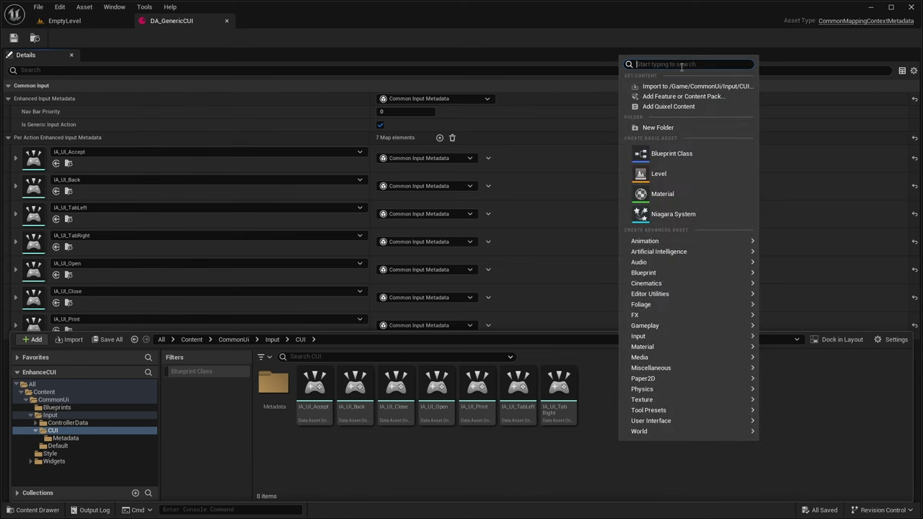
type("Input")
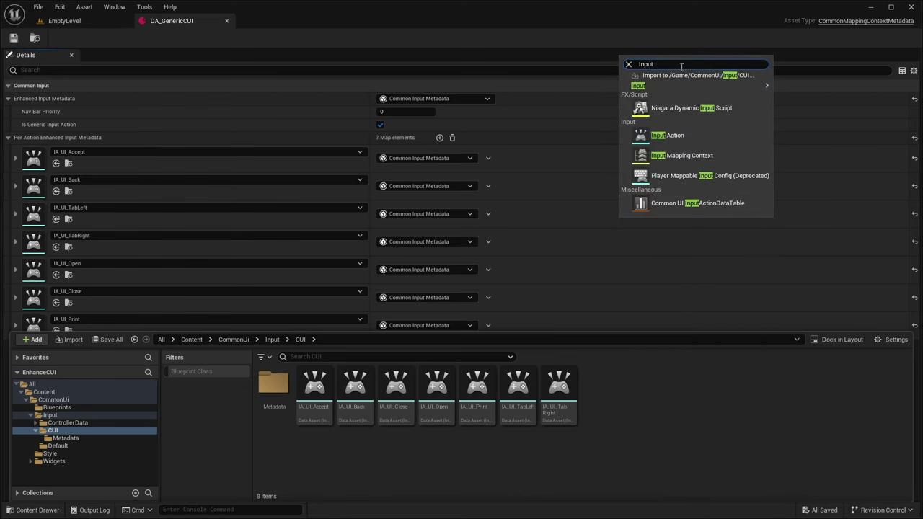
left_click(668, 157)
type("I")
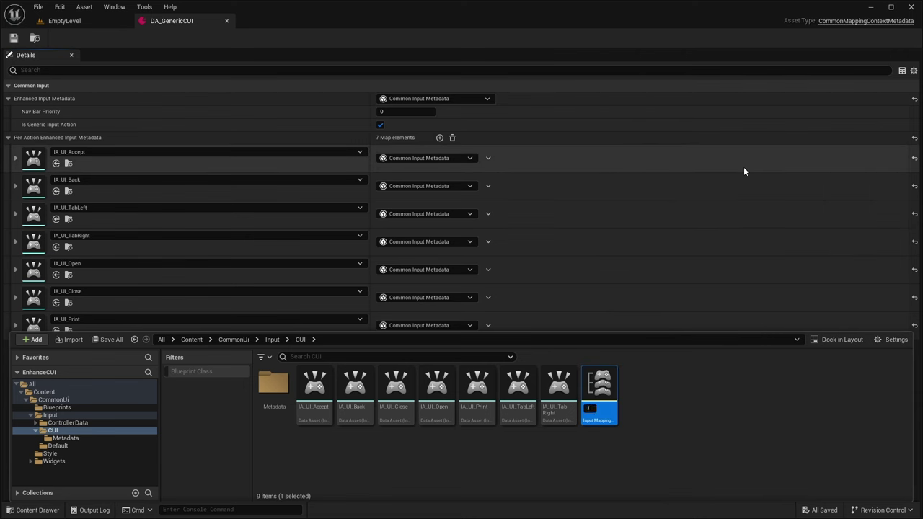
type("MC_UI_Generic")
key("Return")
- Open IMC_UI_Generic and add mappings for IA_UI_Accept and IA_UI_Back
double_click(599, 396)
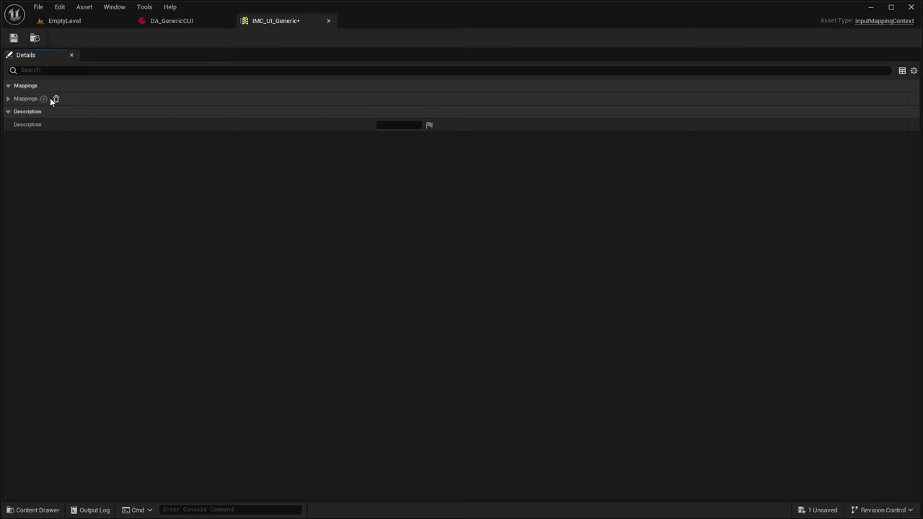
left_click(44, 99)
left_click(38, 113)
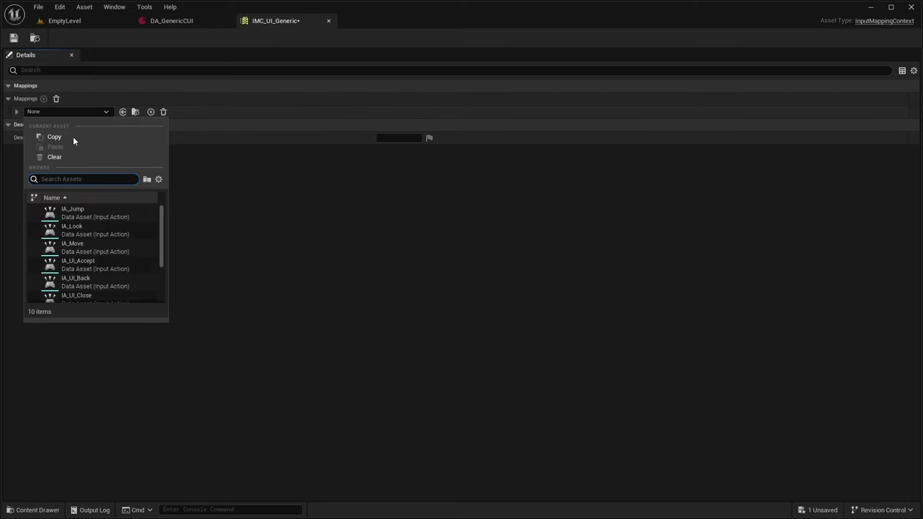
scroll(112, 223, "down", 2)
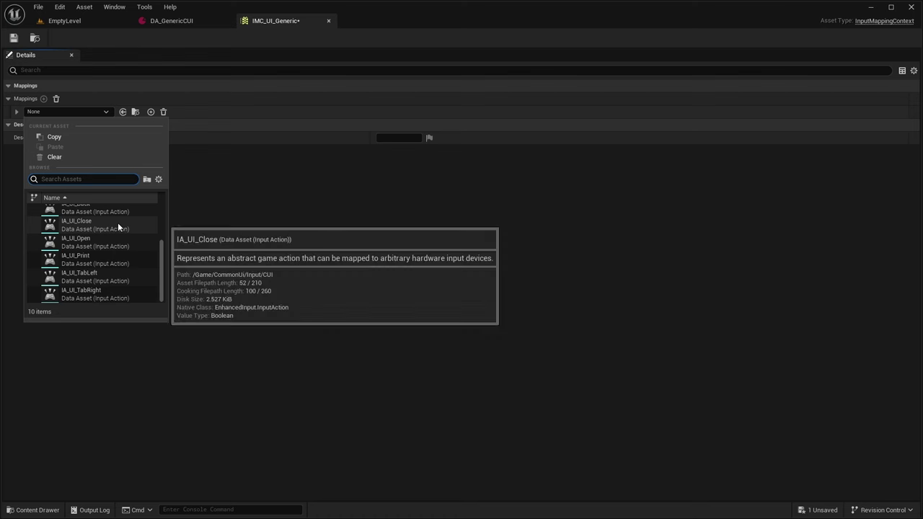
scroll(115, 228, "up", 1)
left_click(109, 231)
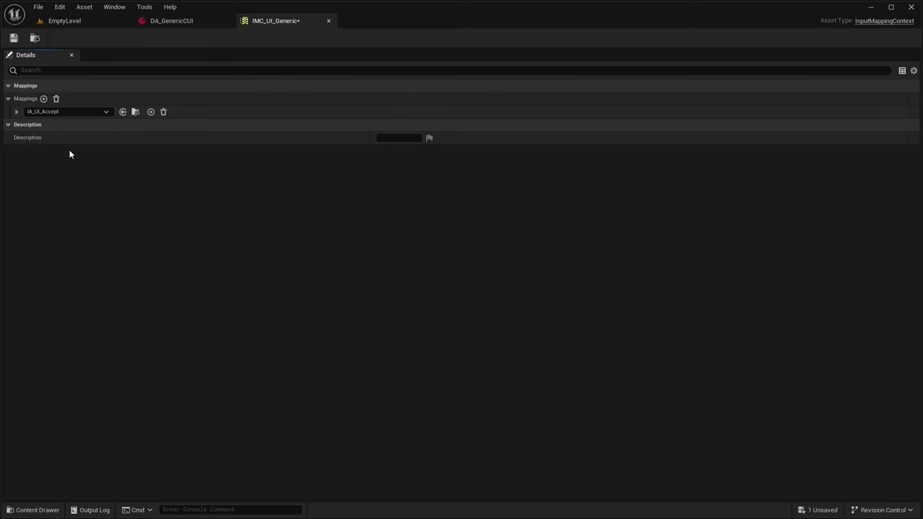
left_click(44, 99)
left_click(36, 125)
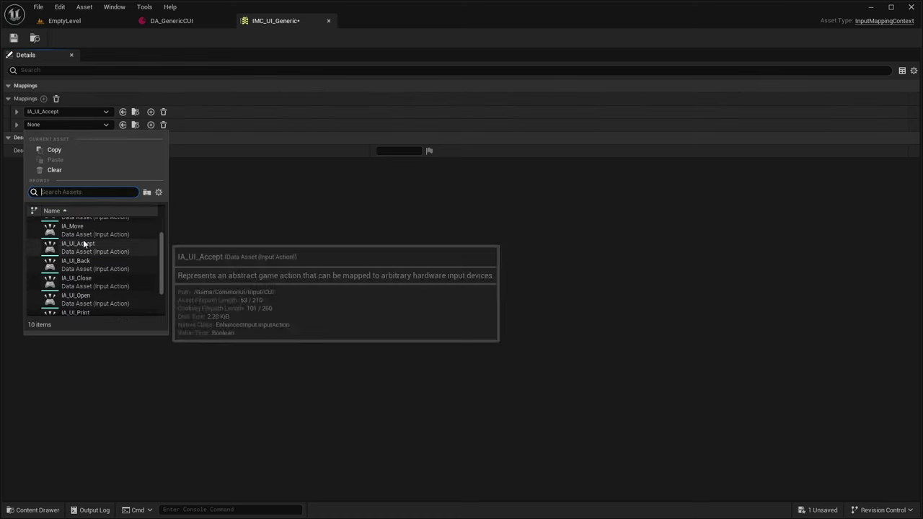
left_click(75, 294)
- Add mappings for IA_UI_TabLeft and IA_UI_TabRight to IMC_UI_Generic
left_click(44, 99)
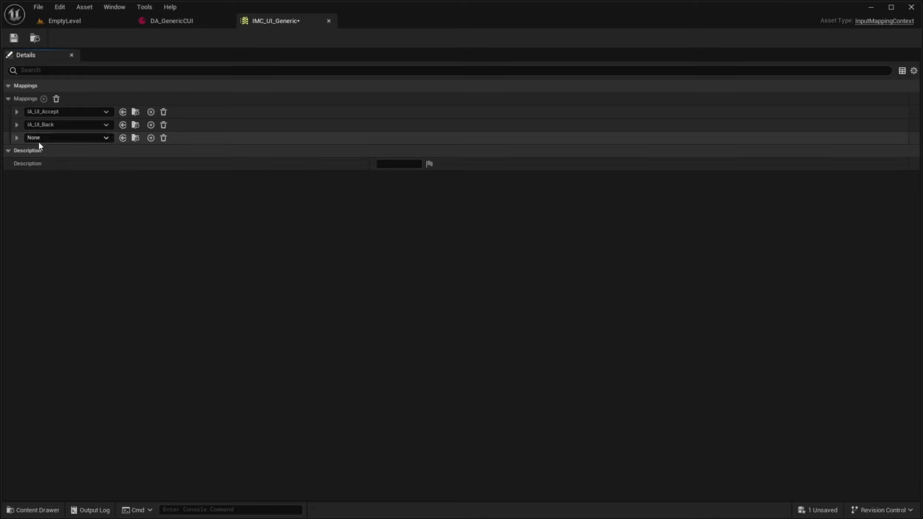
left_click(39, 138)
scroll(92, 274, "down", 3)
left_click(123, 330)
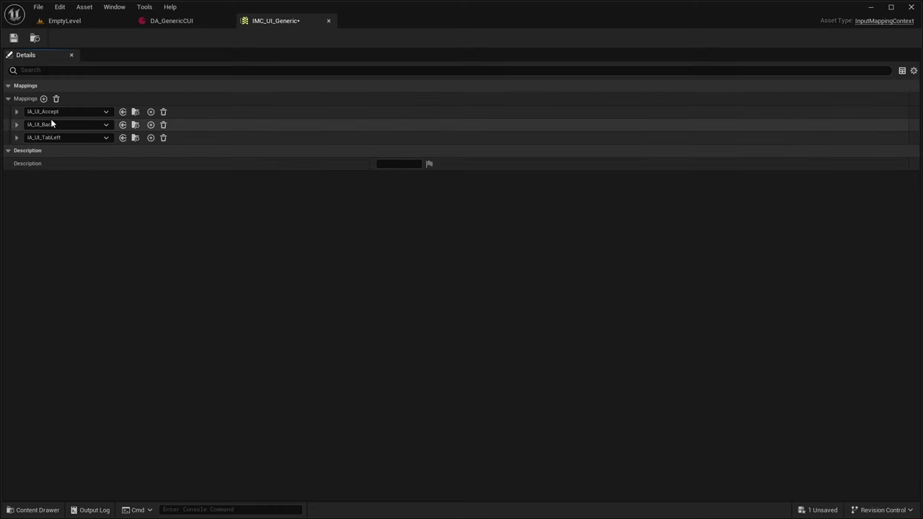
left_click(44, 99)
left_click(39, 151)
scroll(103, 336, "down", 1)
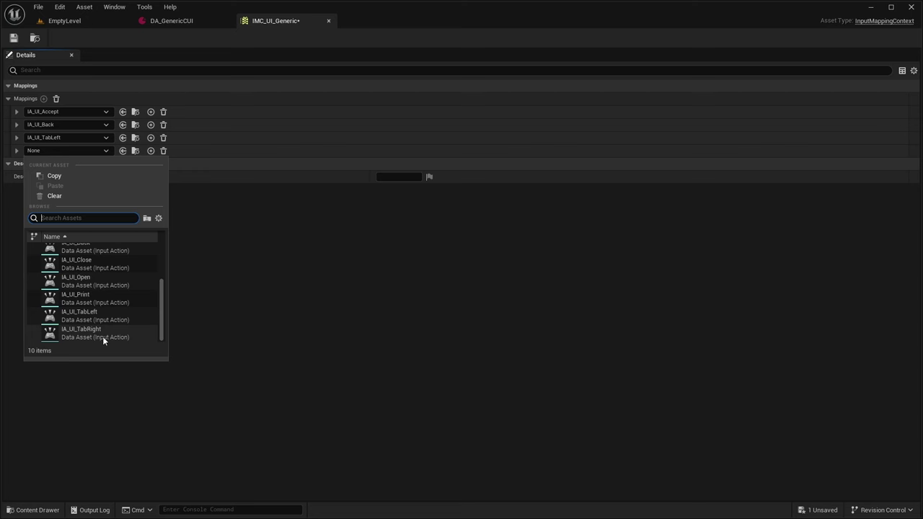
left_click(102, 336)
- Add mappings for IA_UI_Open, IA_UI_Close and IA_UI_Print to IMC_UI_Generic
left_click(44, 99)
left_click(45, 164)
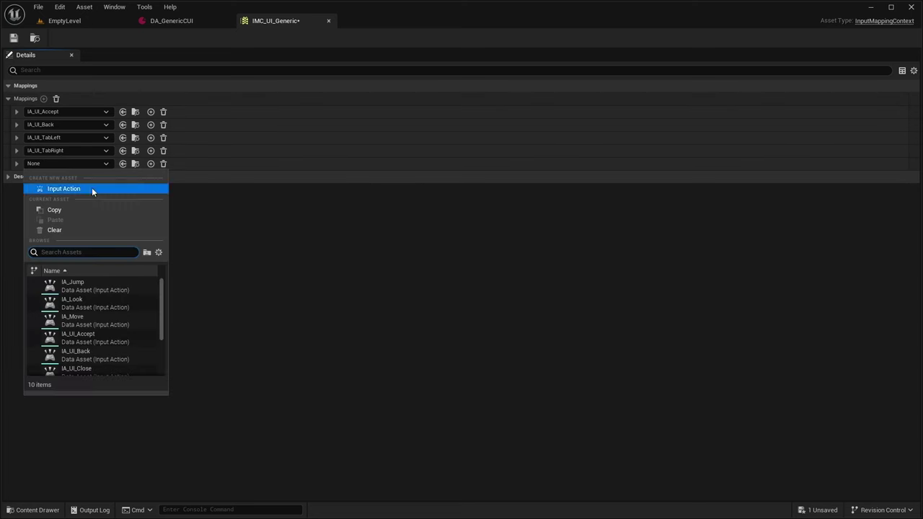
scroll(87, 324, "down", 2)
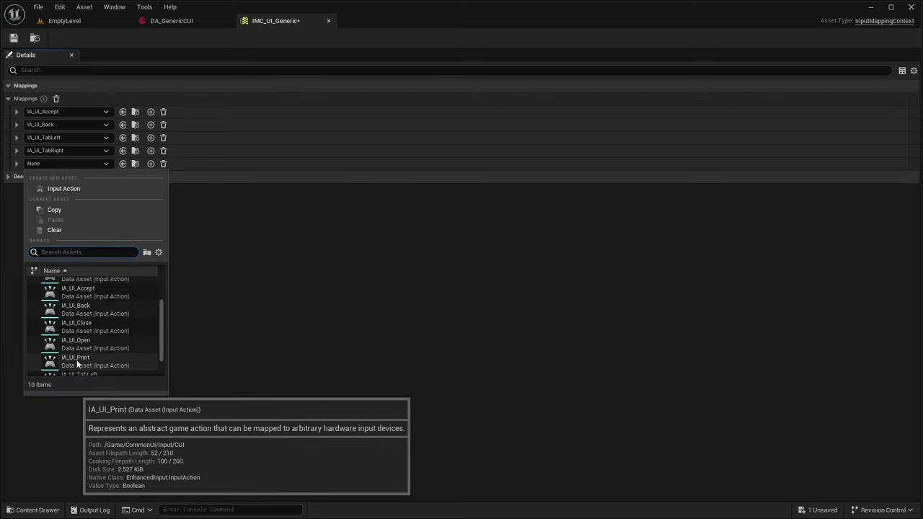
left_click(84, 347)
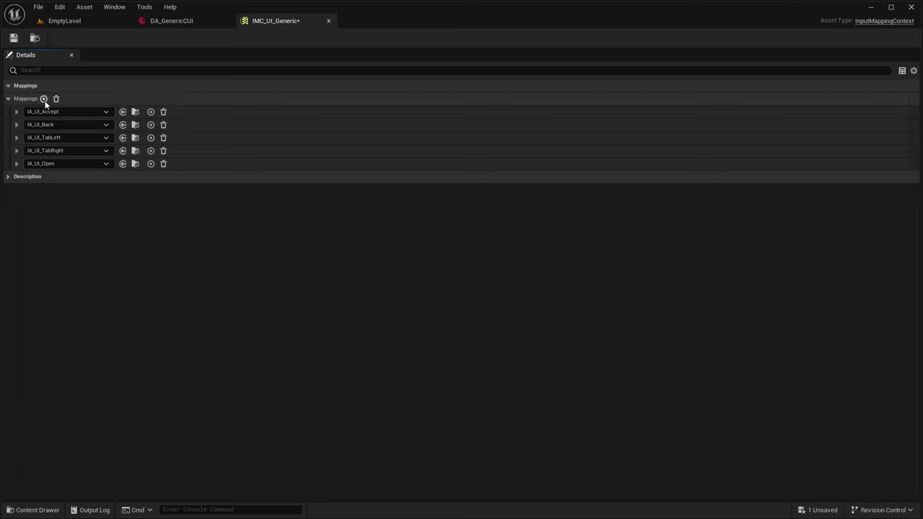
left_click(44, 98)
left_click(45, 176)
scroll(103, 318, "down", 1)
left_click(91, 335)
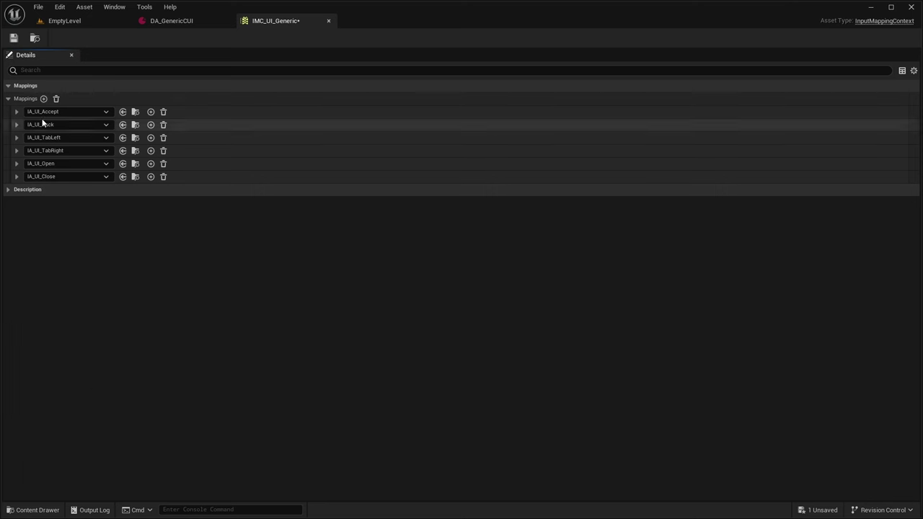
left_click(44, 98)
left_click(39, 189)
scroll(78, 301, "down", 3)
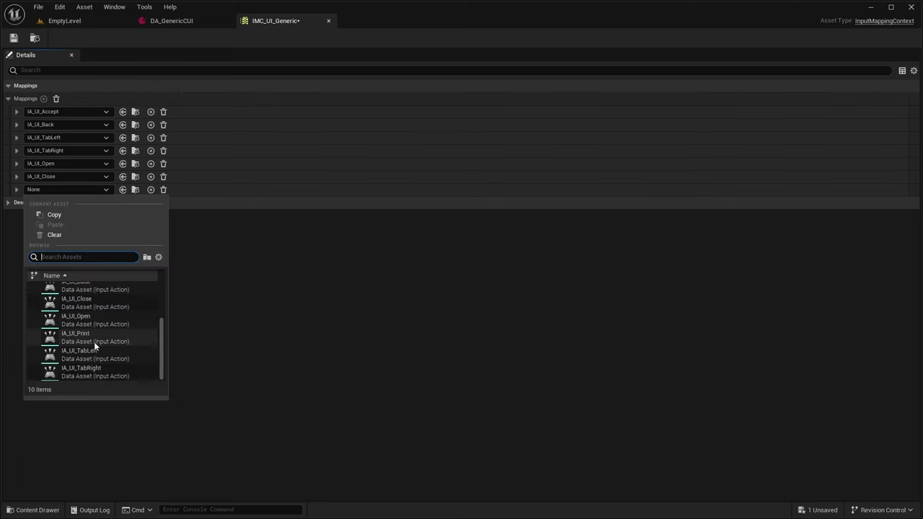
left_click(85, 336)
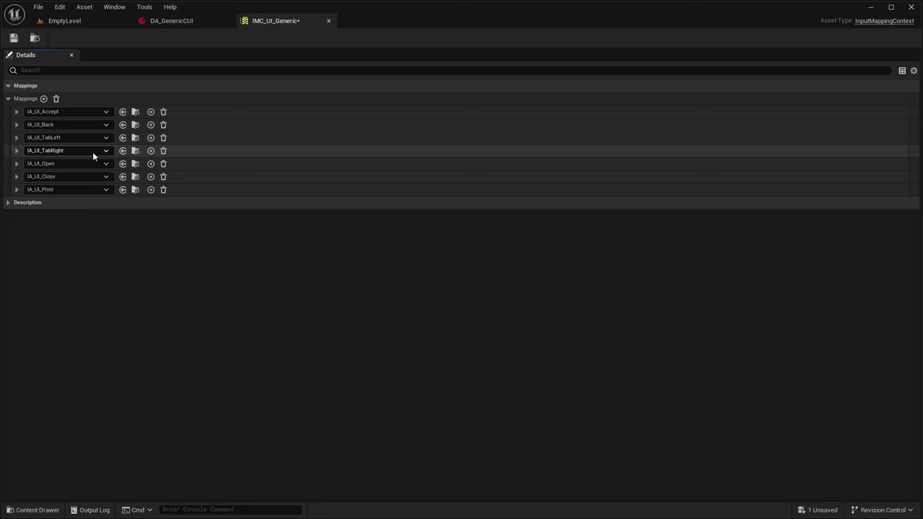
- Expand the Accept, Back, TabLeft and TabRight mappings and bind IA_UI_Accept to the Enter key
left_click(17, 150)
left_click(16, 137)
left_click(16, 125)
left_click(16, 112)
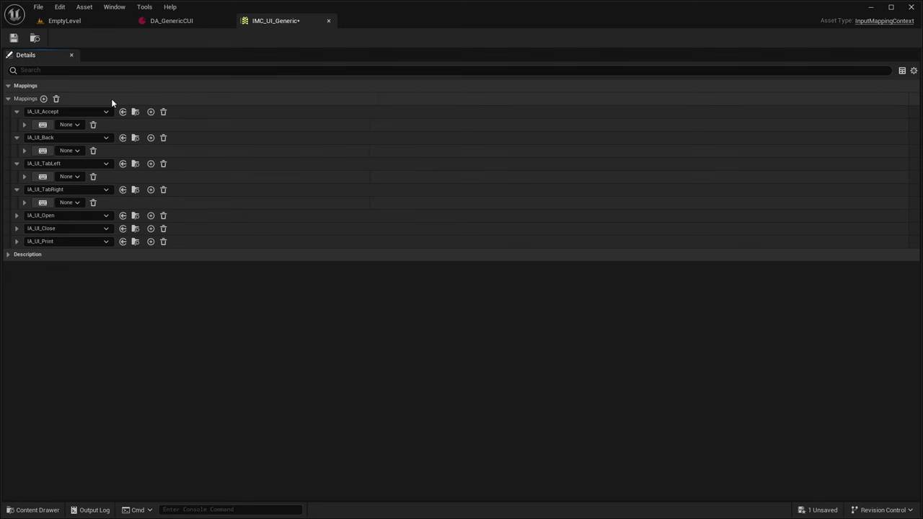
left_click(43, 125)
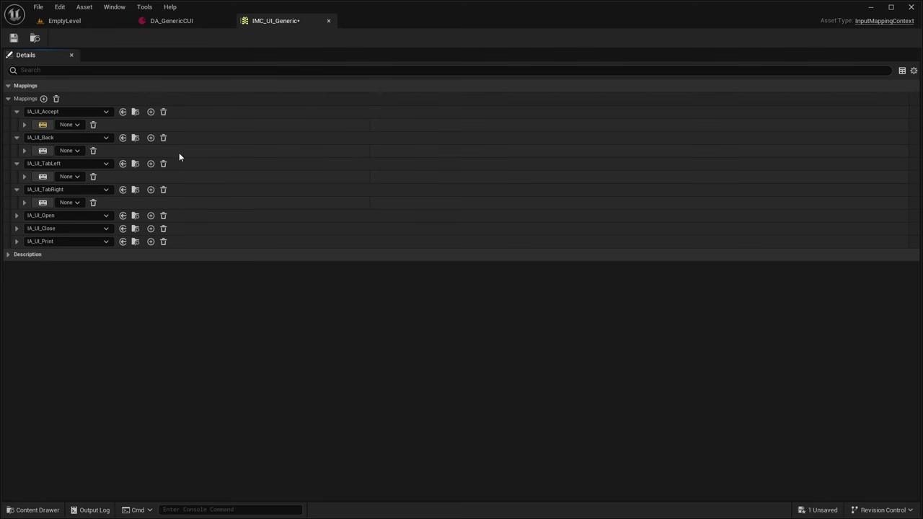
key("Return")
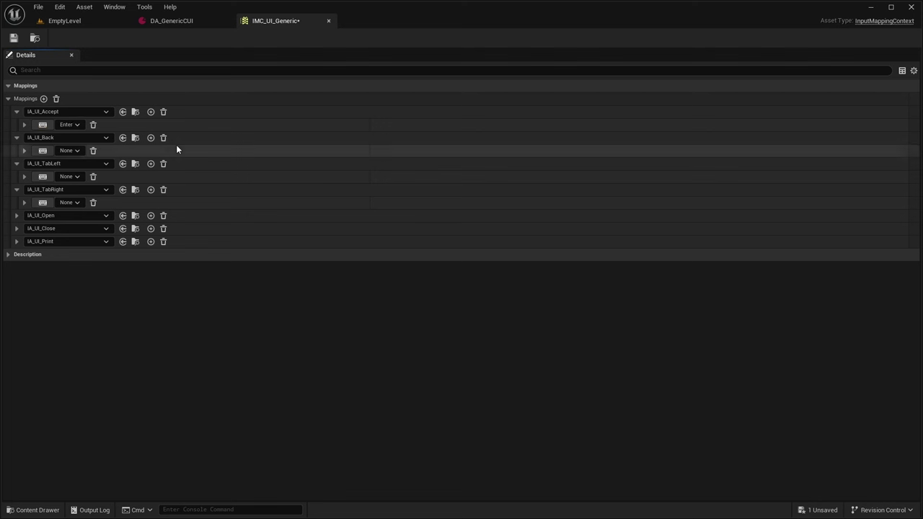
- Add a second key binding to IA_UI_Accept and set it to Gamepad Face Button Bottom
left_click(130, 118)
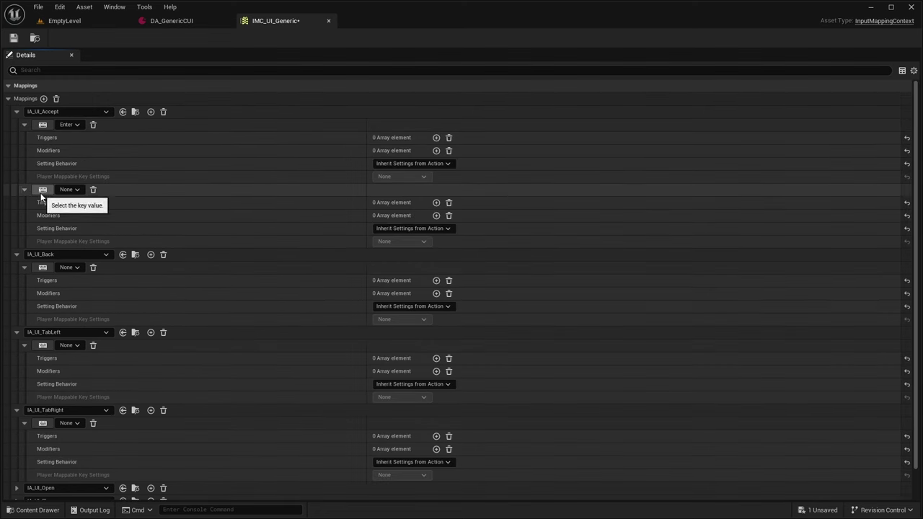
left_click(68, 190)
left_click(60, 215)
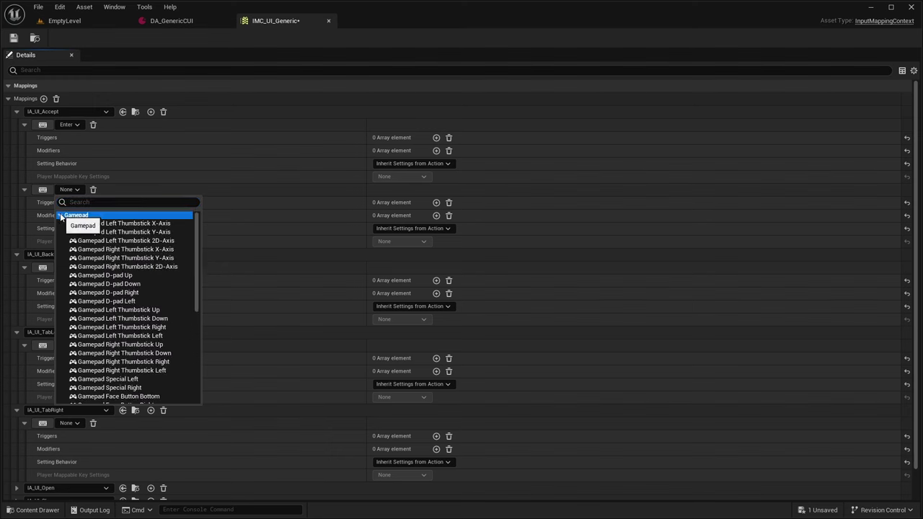
scroll(133, 257, "down", 4)
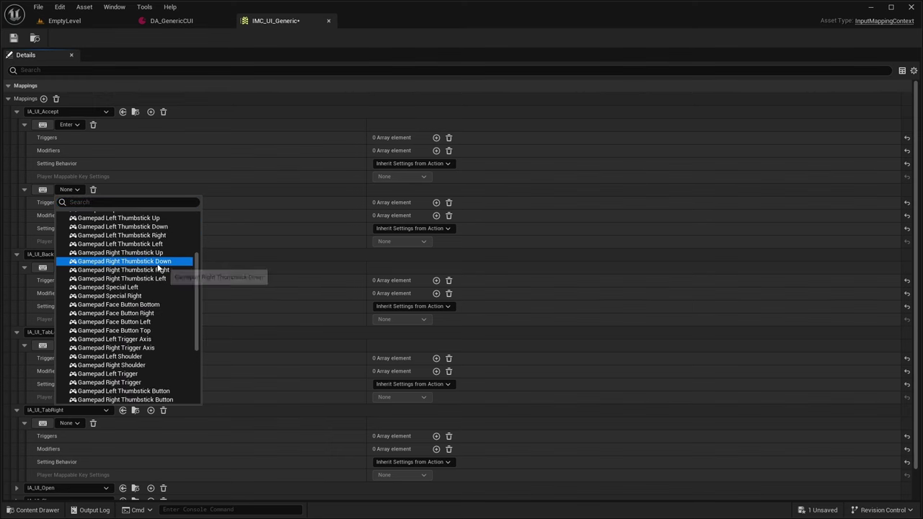
left_click(116, 304)
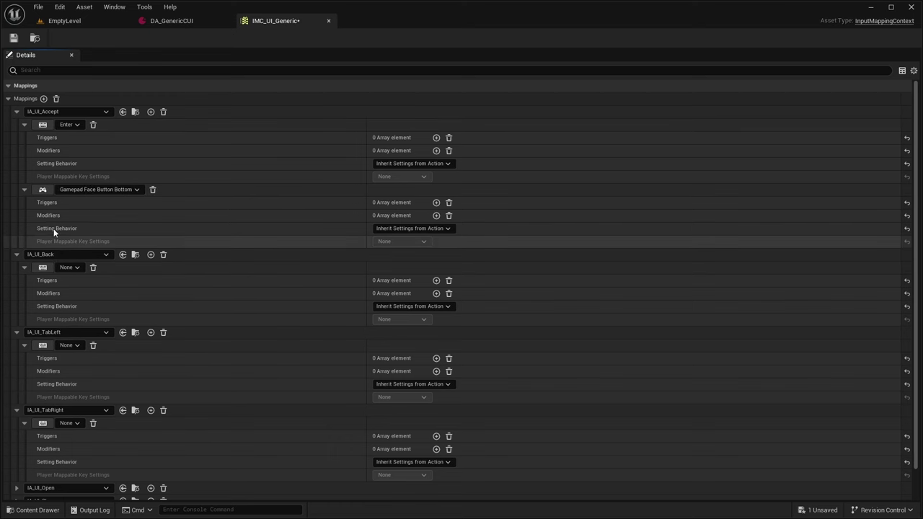
- Bind IA_UI_Back to the Backspace key and add a second binding set to Gamepad Face Button Left
scroll(65, 209, "down", 1)
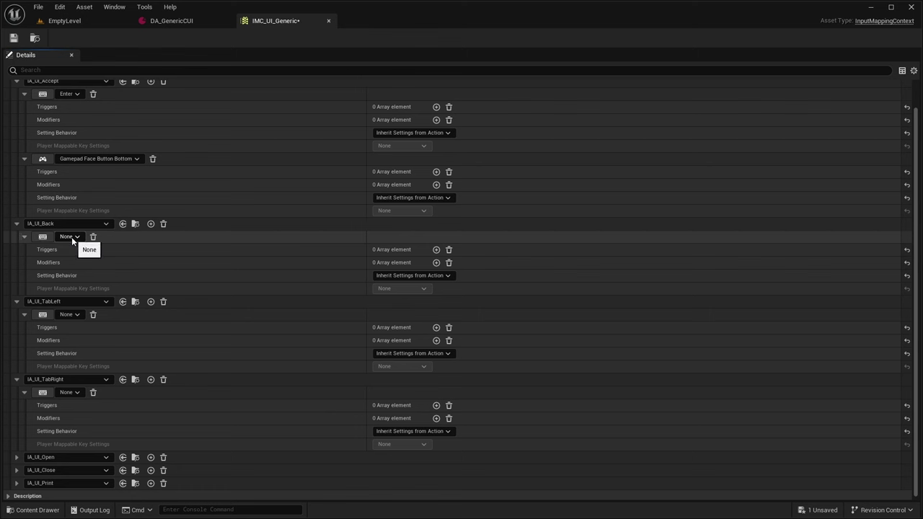
left_click(43, 237)
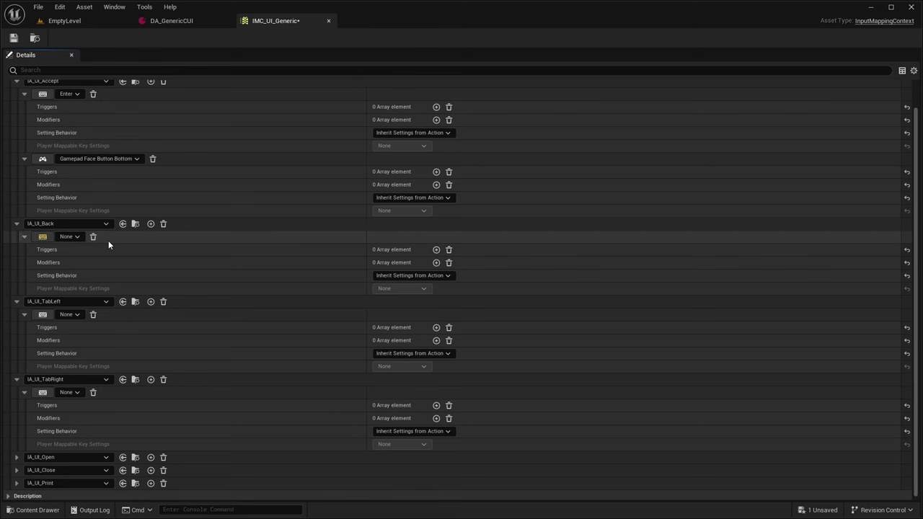
key("BackSpace")
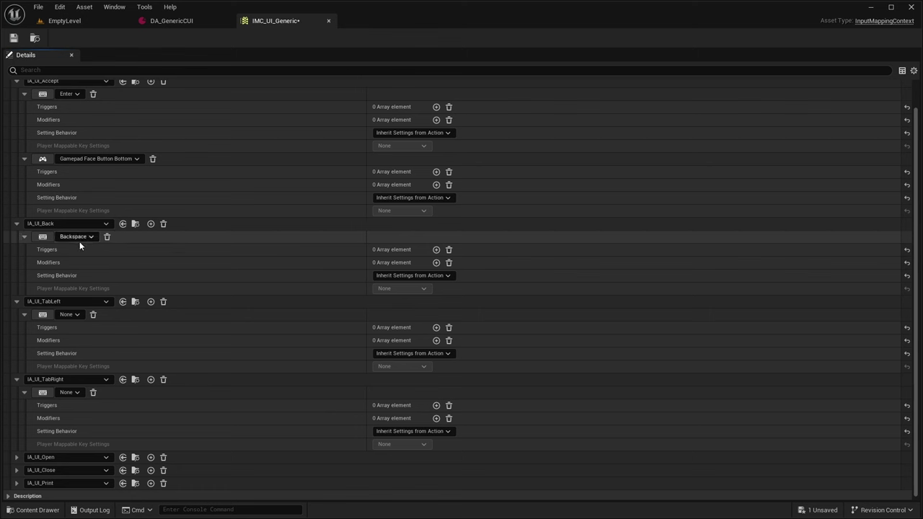
left_click(151, 224)
left_click(69, 300)
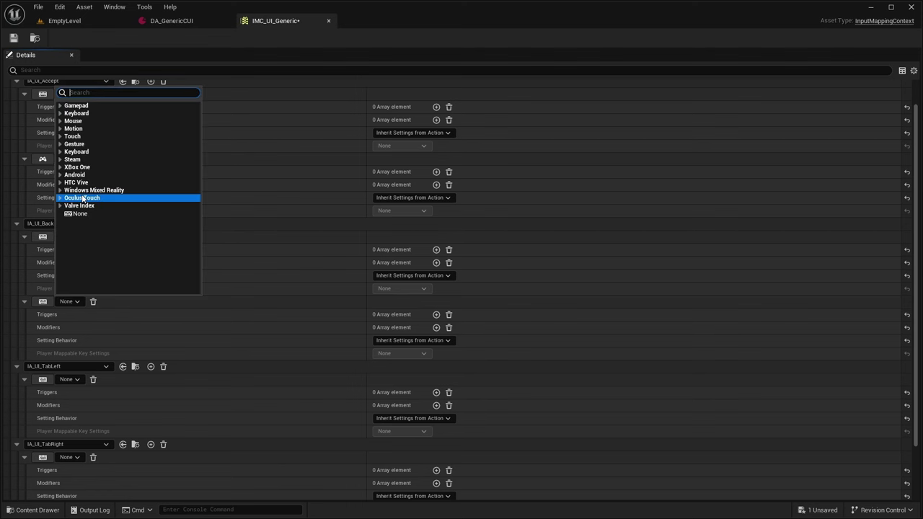
left_click(59, 106)
scroll(133, 148, "down", 3)
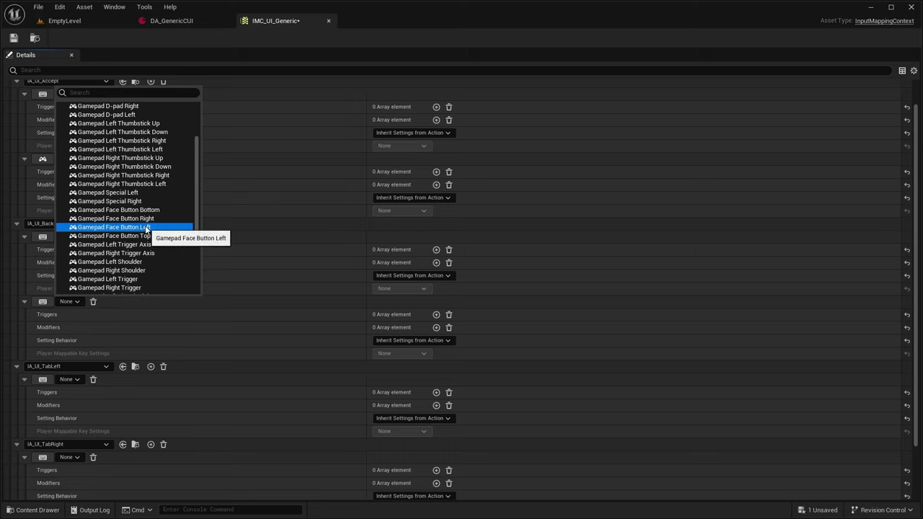
left_click(145, 227)
- Collapse the details of the key bindings under IA_UI_Accept and IA_UI_Back
scroll(104, 247, "down", 1)
scroll(75, 243, "up", 2)
scroll(58, 187, "up", 1)
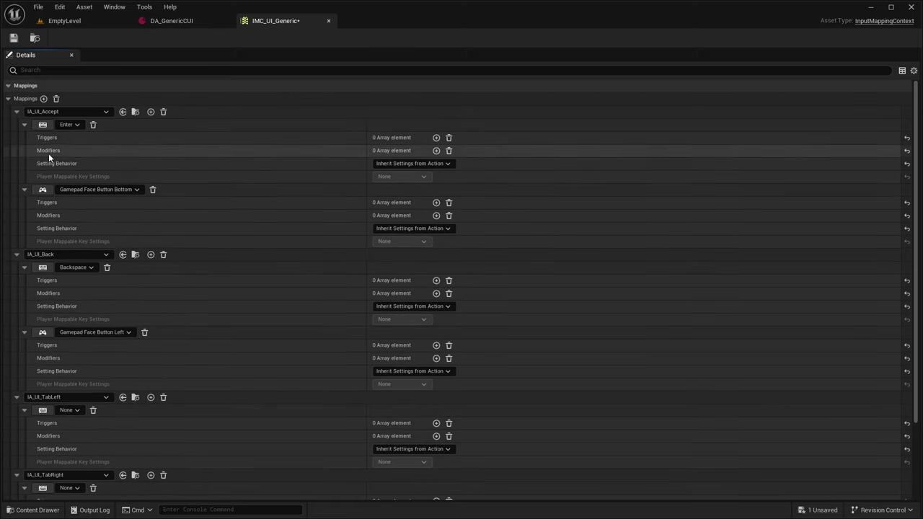
left_click(23, 124)
left_click(24, 137)
left_click(24, 164)
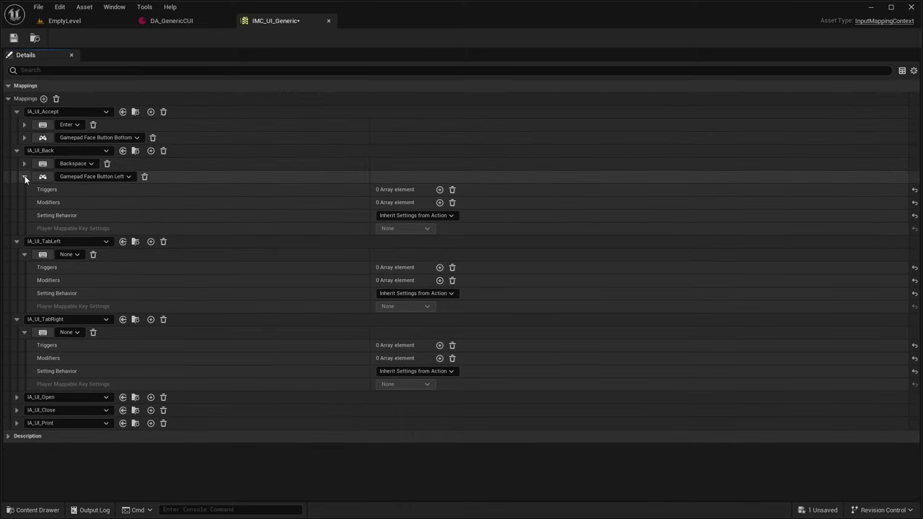
left_click(23, 176)
- Add a second key binding slot to IA_UI_TabLeft and bind its first slot to the 1 key
left_click(151, 190)
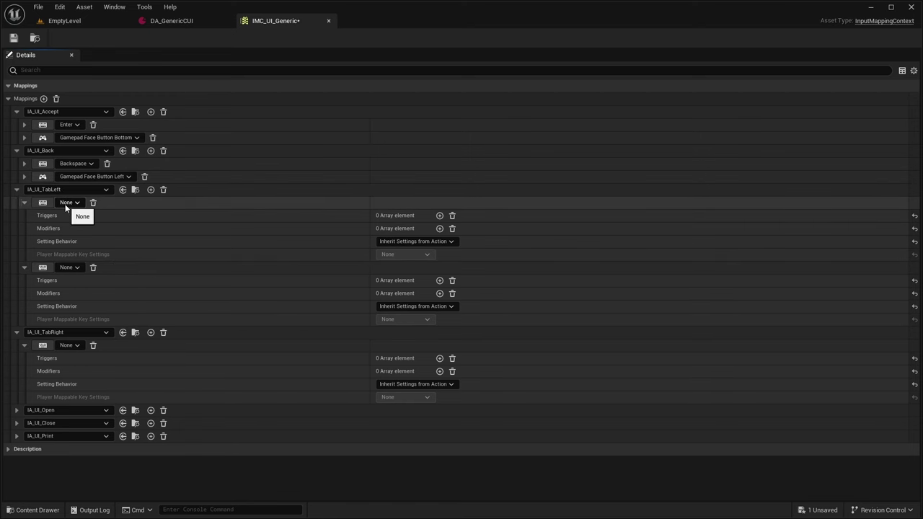
left_click(42, 203)
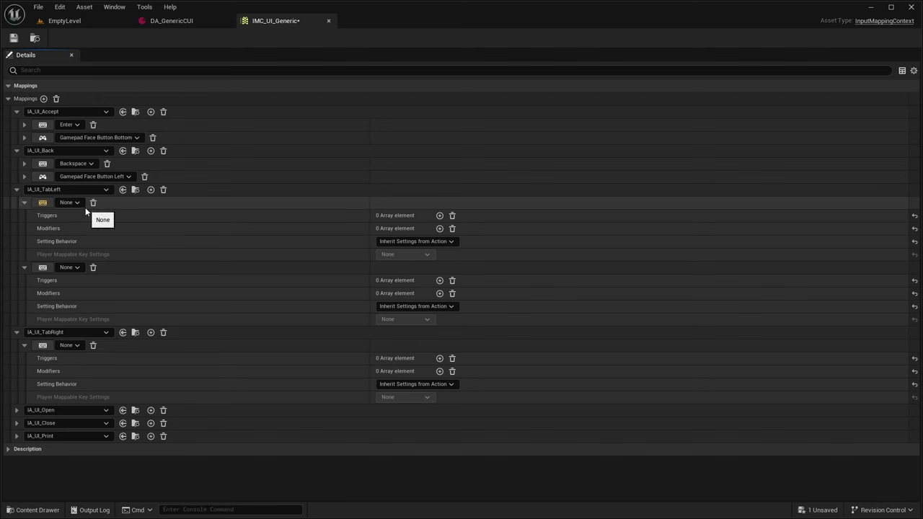
key("1")
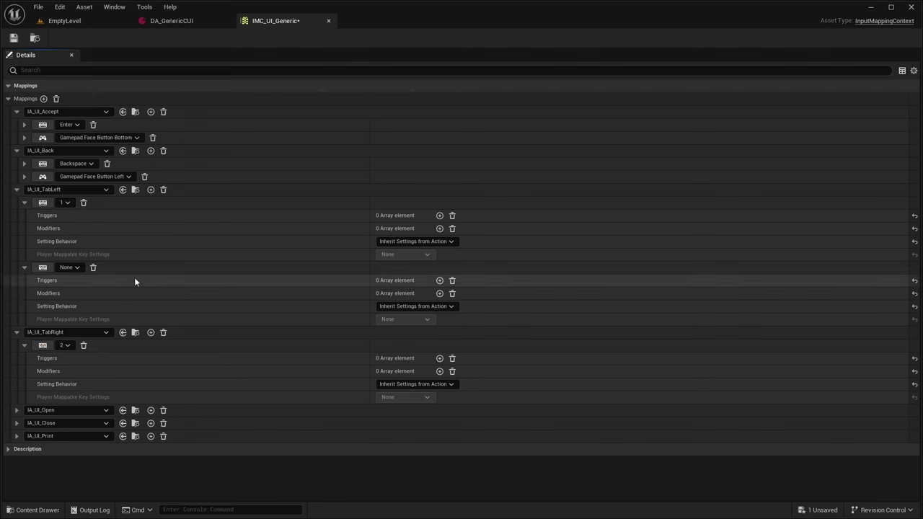
- Set the second key binding of IA_UI_TabLeft to Gamepad Left Shoulder
left_click(69, 268)
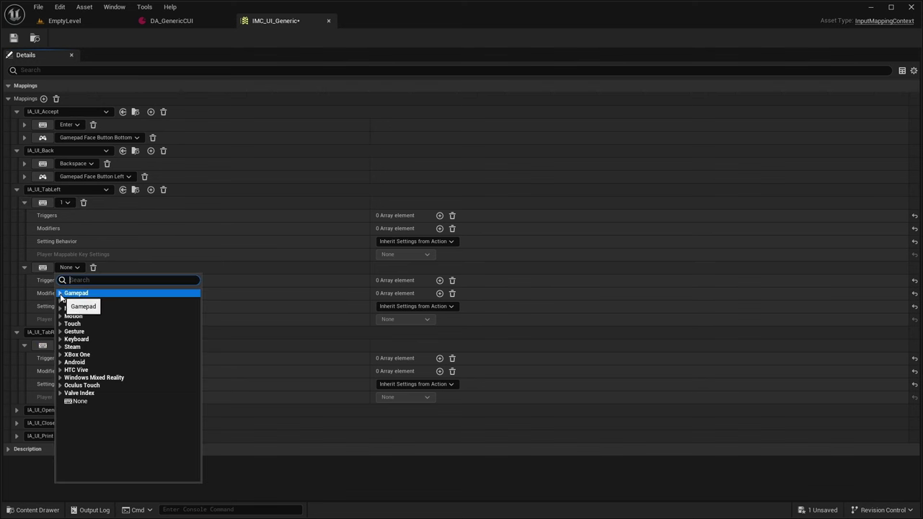
left_click(61, 294)
scroll(93, 301, "down", 5)
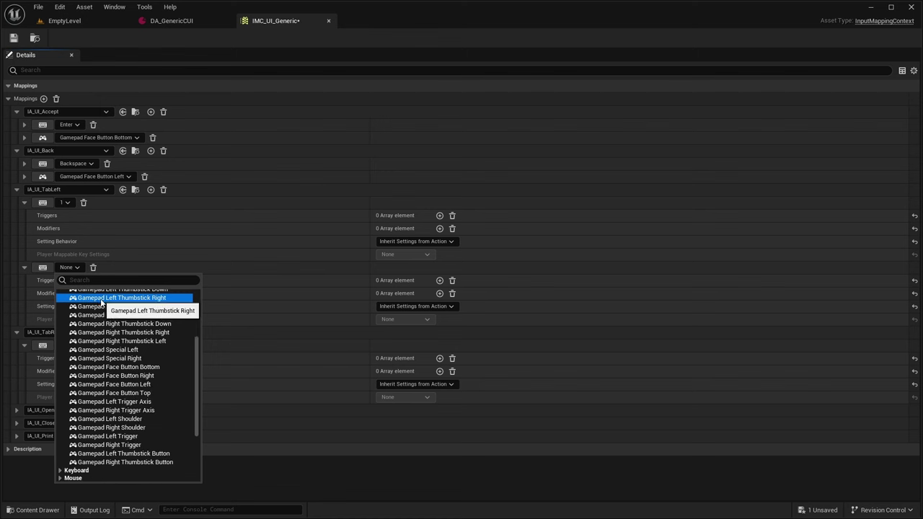
left_click(108, 420)
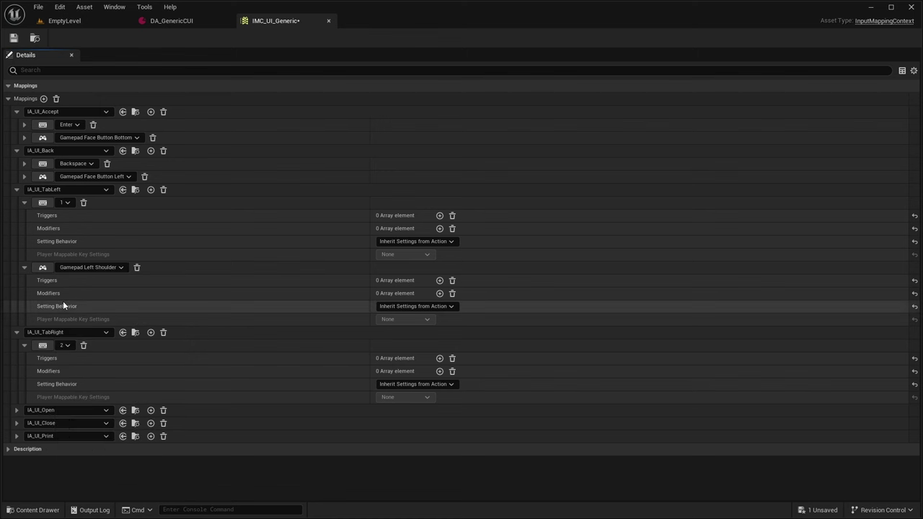
- Add a second key binding to IA_UI_TabRight and set it to Gamepad Right Shoulder
left_click(123, 333)
left_click(66, 389)
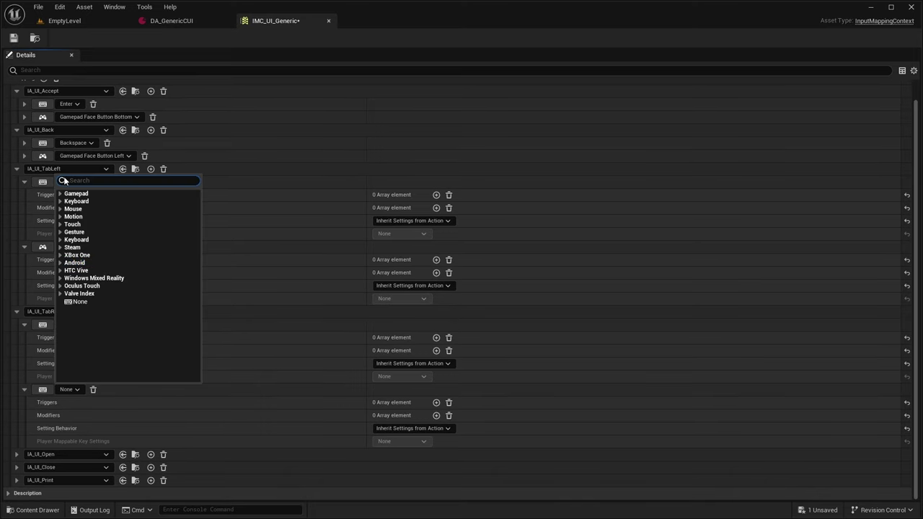
left_click(70, 195)
scroll(108, 259, "down", 5)
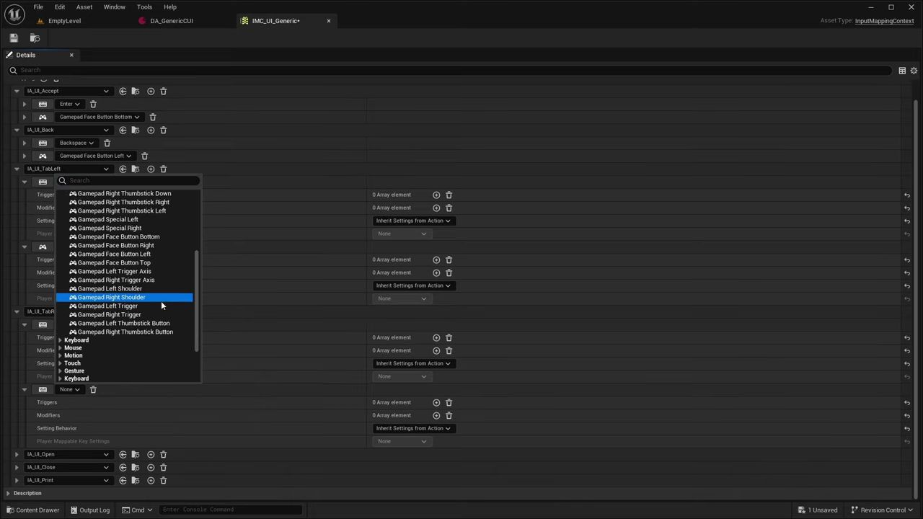
left_click(133, 298)
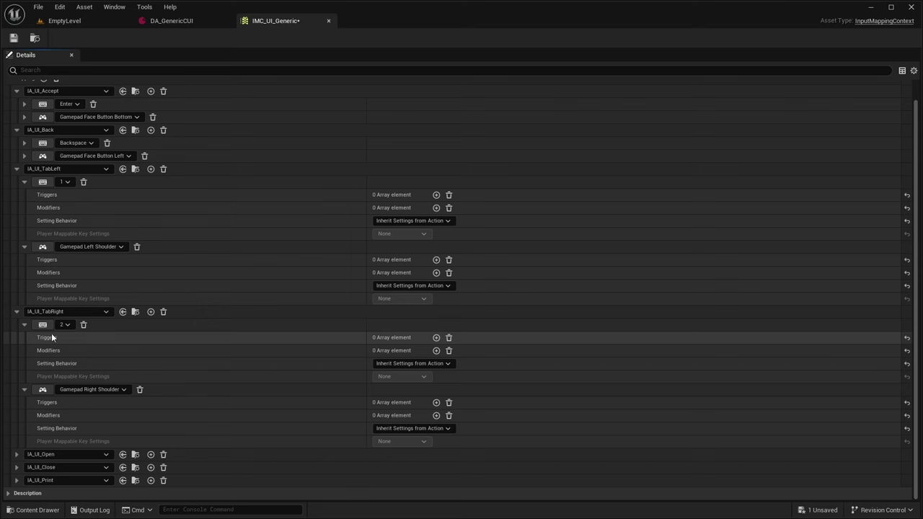
- Collapse the details of the key bindings under IA_UI_TabLeft and IA_UI_TabRight
scroll(25, 207, "up", 1)
left_click(24, 198)
left_click(24, 215)
left_click(24, 242)
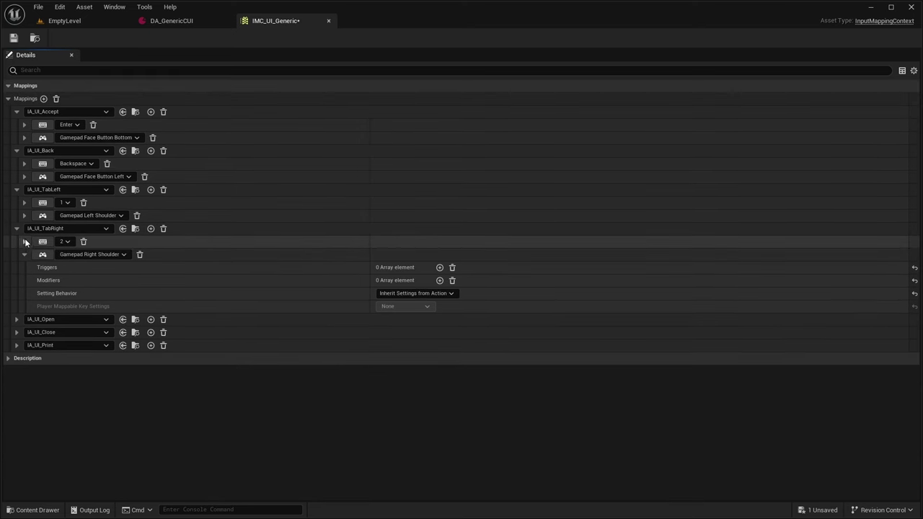
left_click(25, 255)
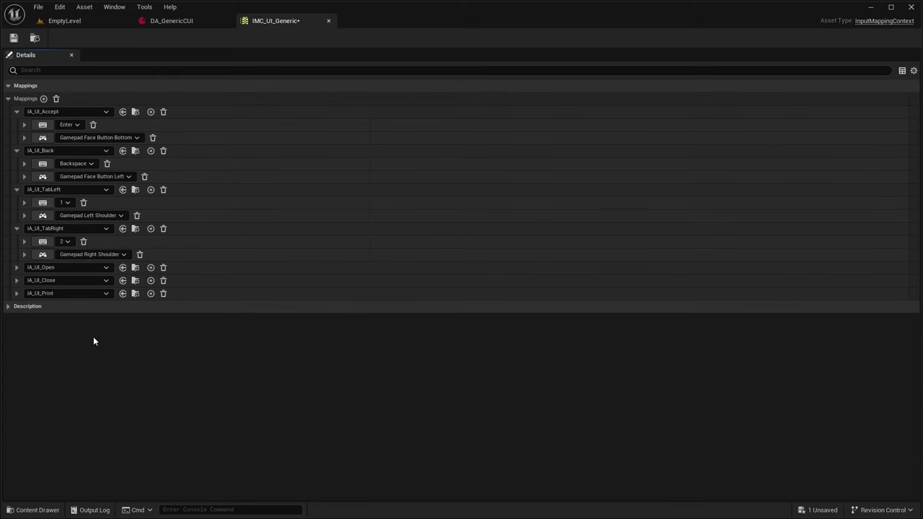
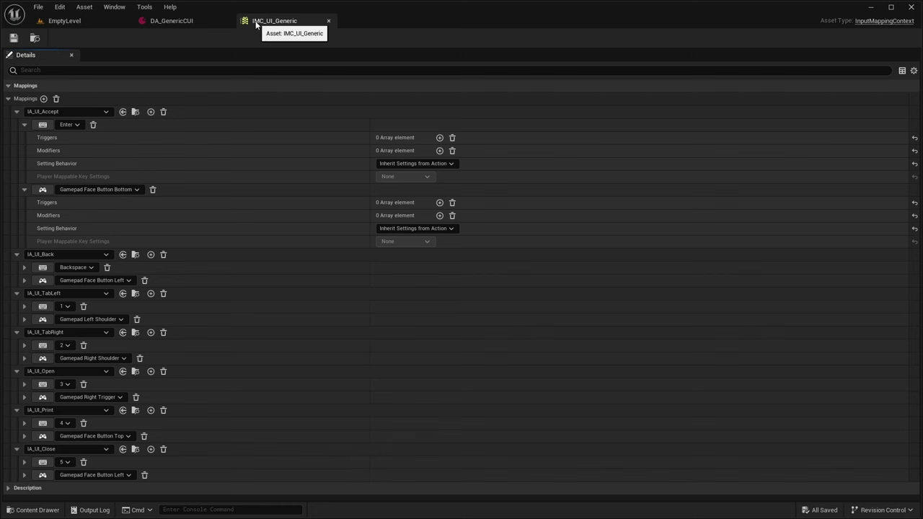
- Close the DA_GenericCUI and IMC_UI_Generic asset editors
left_click(186, 22)
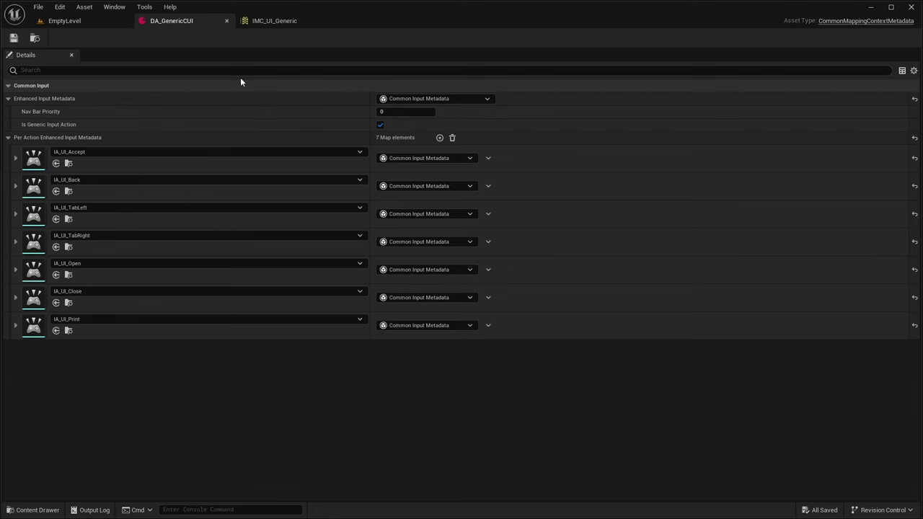
left_click(227, 22)
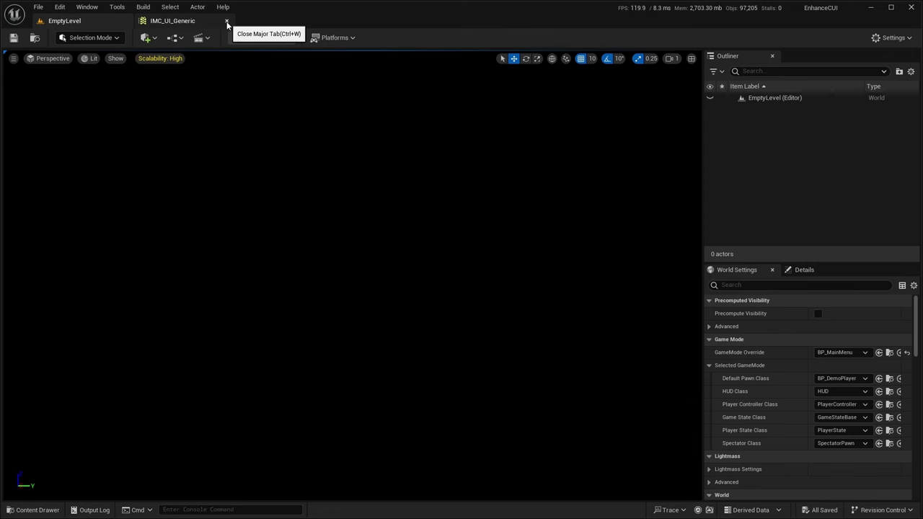
left_click(227, 22)
- Open BP_DemoPlayer from the CommonUi Blueprints folder and examine the Add Mapping Context node in its Event Graph
left_click(21, 510)
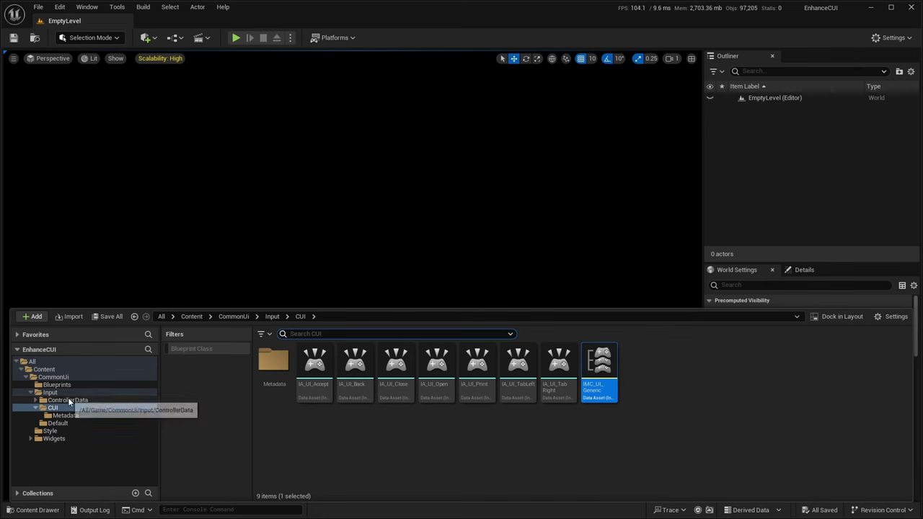
left_click(57, 384)
double_click(273, 360)
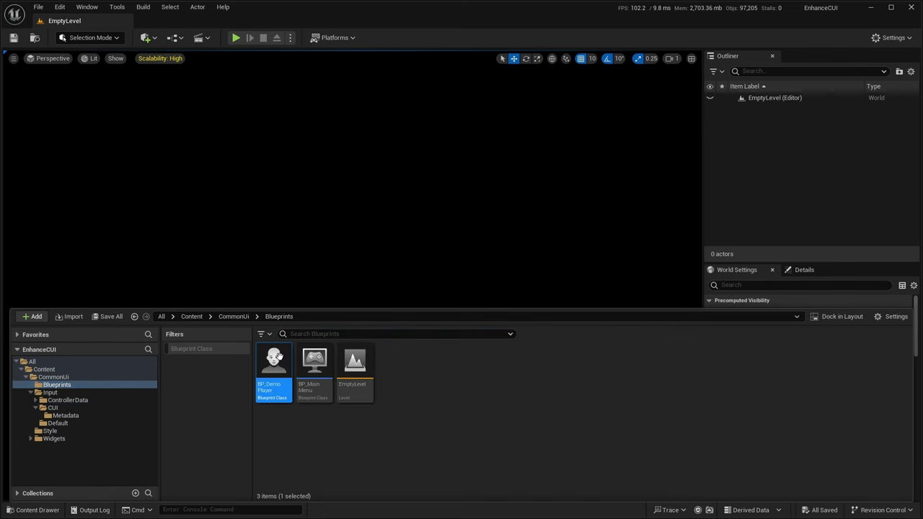
right_click_drag(393, 262, 829, 217)
scroll(549, 284, "down", 1)
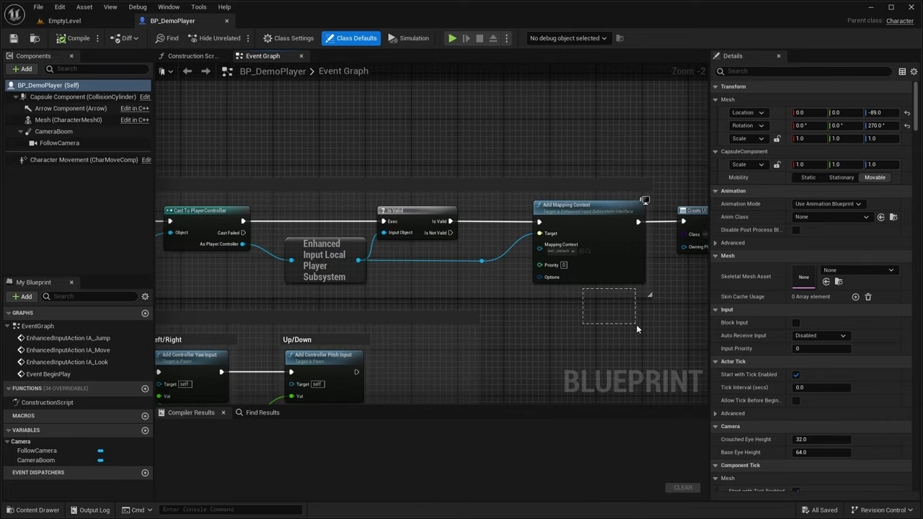
right_click_drag(529, 340, 484, 342)
- Add IMC_UI_Generic as a default mapping context in the Enhanced Input section of the project settings
left_click(65, 21)
left_click(60, 6)
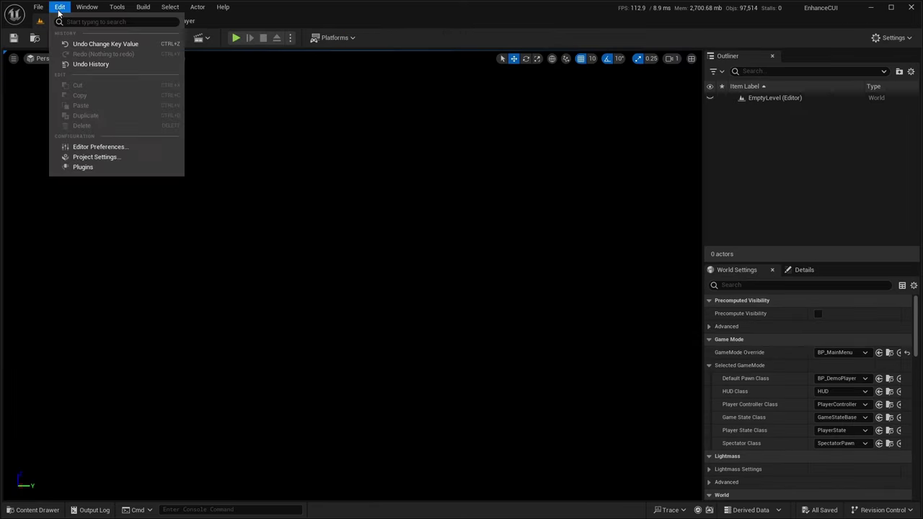
left_click(81, 157)
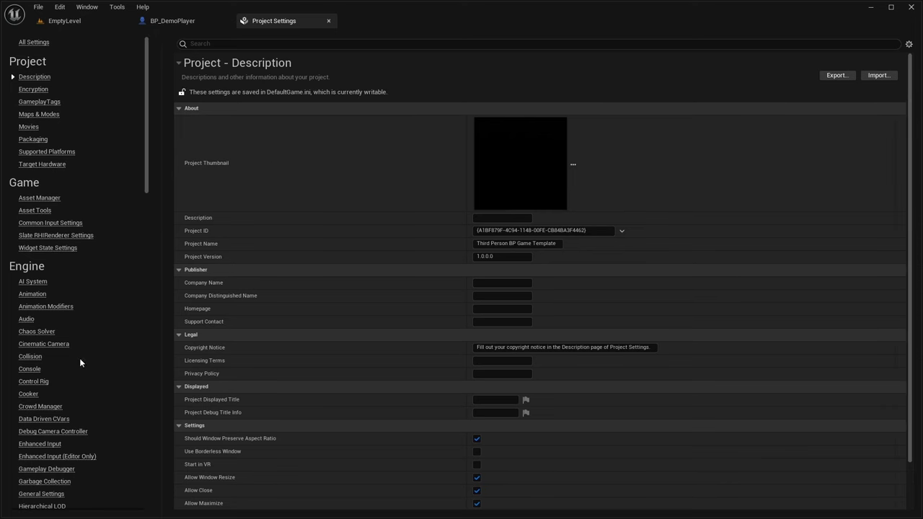
left_click(42, 446)
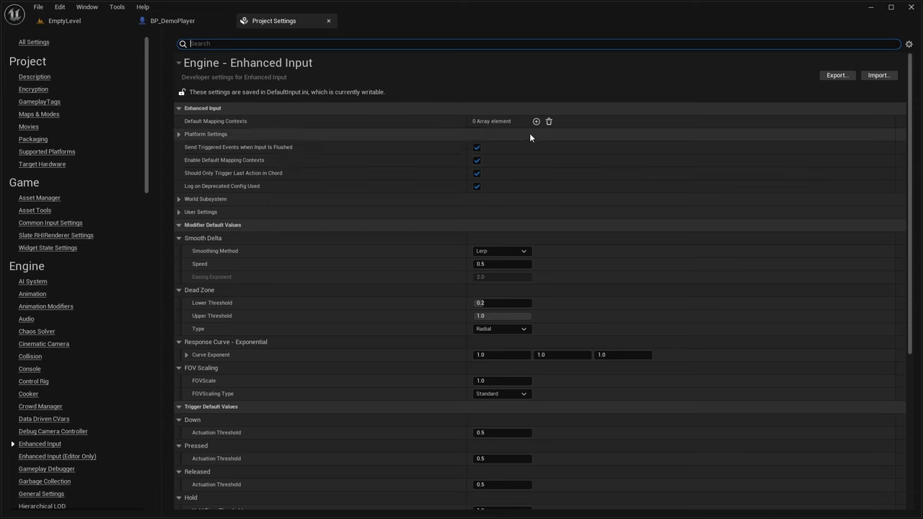
left_click(186, 135)
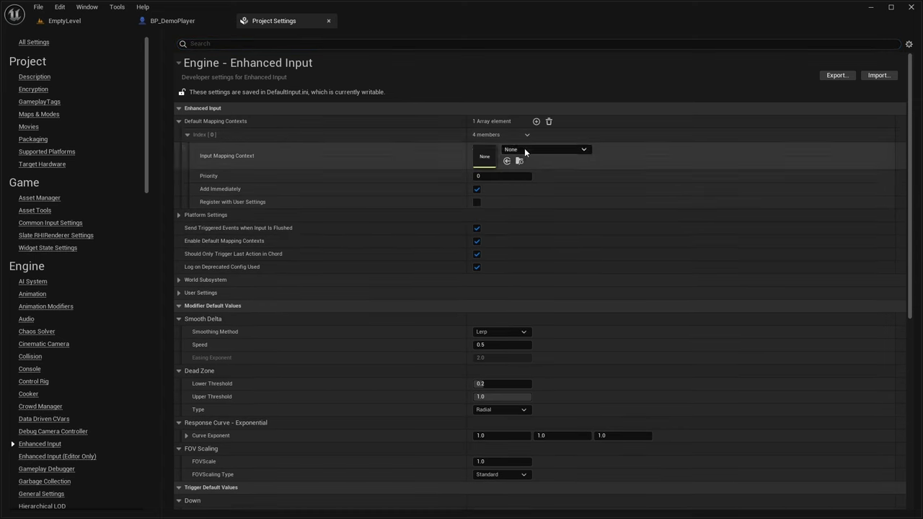
left_click(526, 149)
left_click(552, 288)
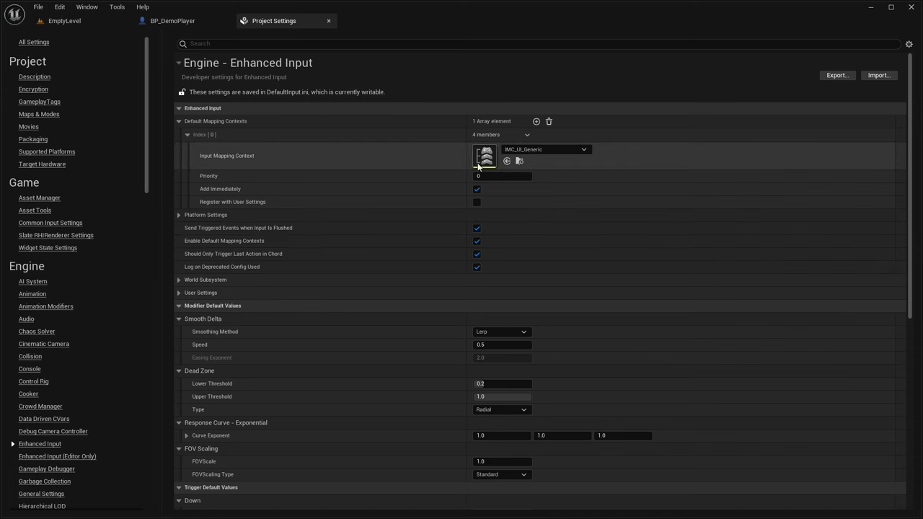
- Enable Register with User Settings for the IMC_UI_Generic default mapping context and close the project settings
mouse_move(227, 158)
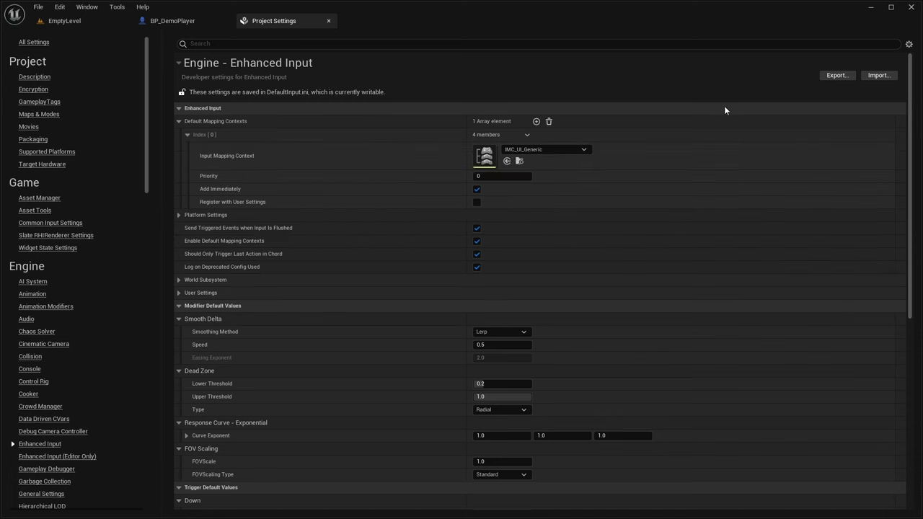
left_click(477, 203)
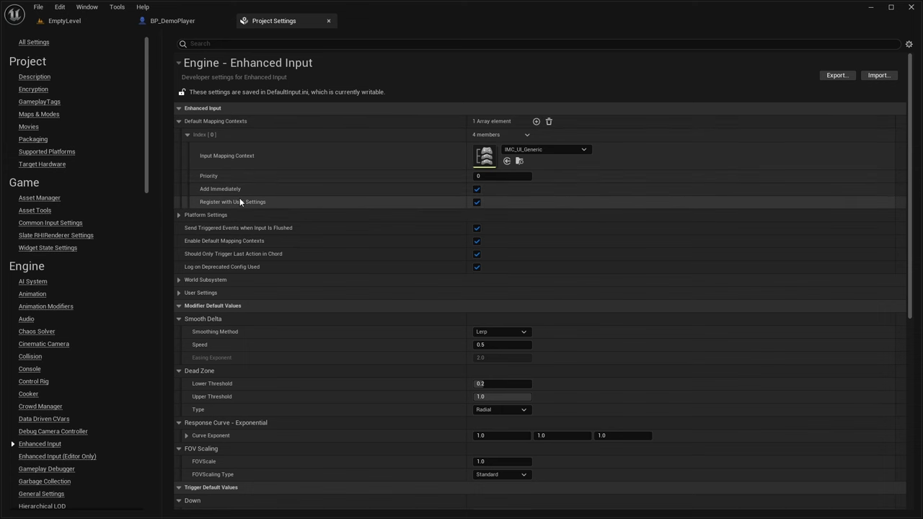
left_click(328, 20)
- Review the Add Mapping Context node in the BP_DemoPlayer graph, then save and close the blueprint
right_click_drag(303, 184, 278, 151)
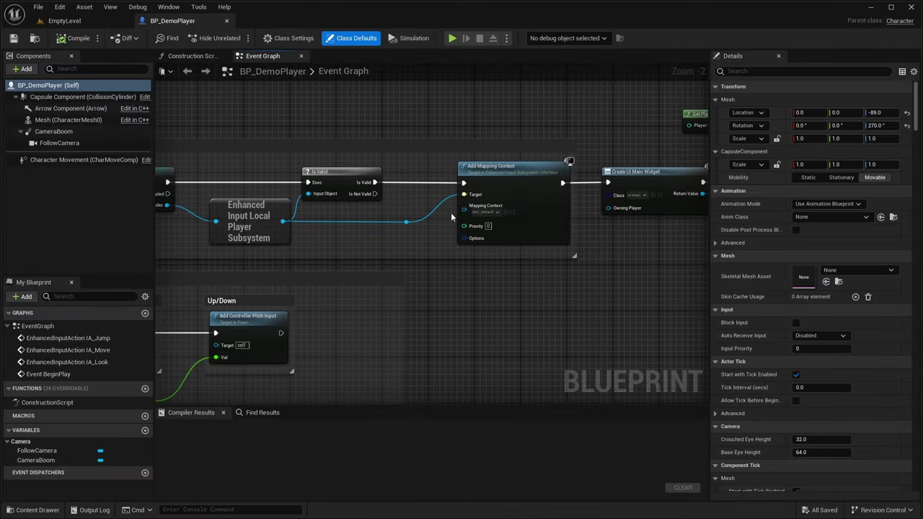
right_click_drag(389, 230, 305, 186)
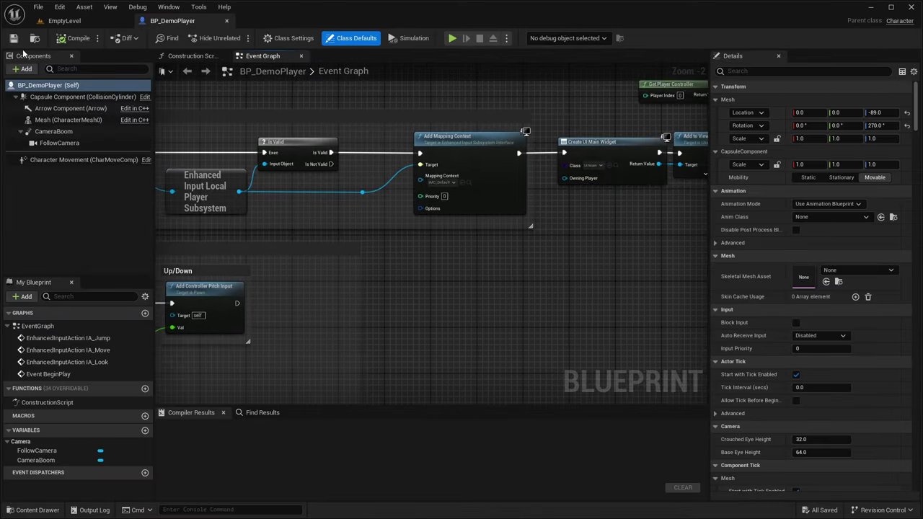
key("ctrl+s")
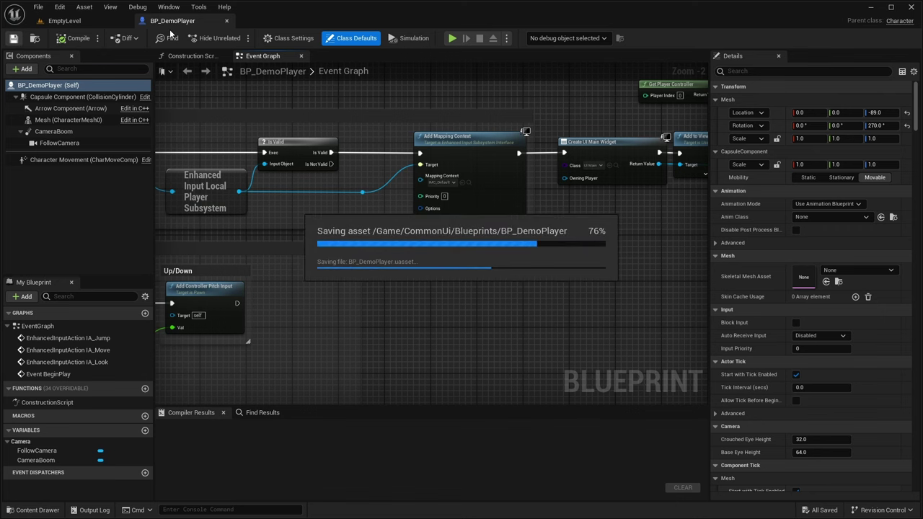
left_click(227, 20)
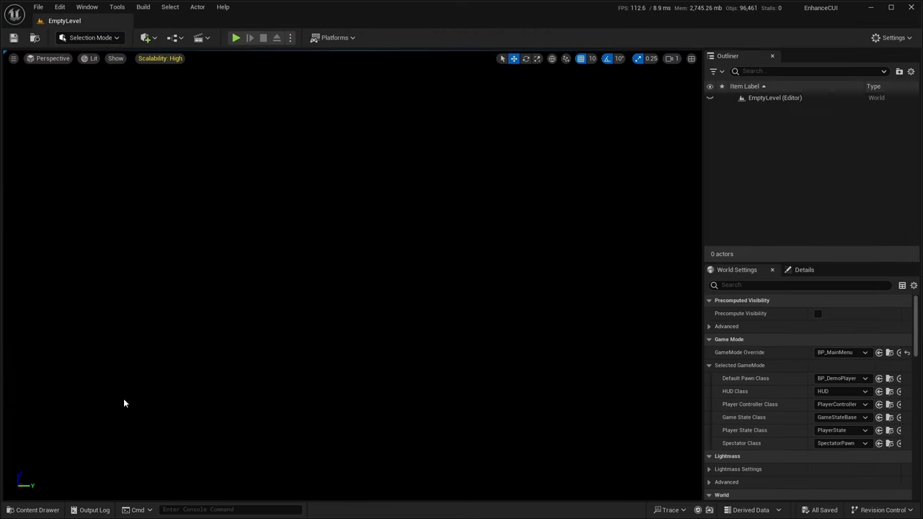
- Play EmptyLevel in a full-screen viewport, open and close the popup to test the menu, and end the play session
left_click(33, 510)
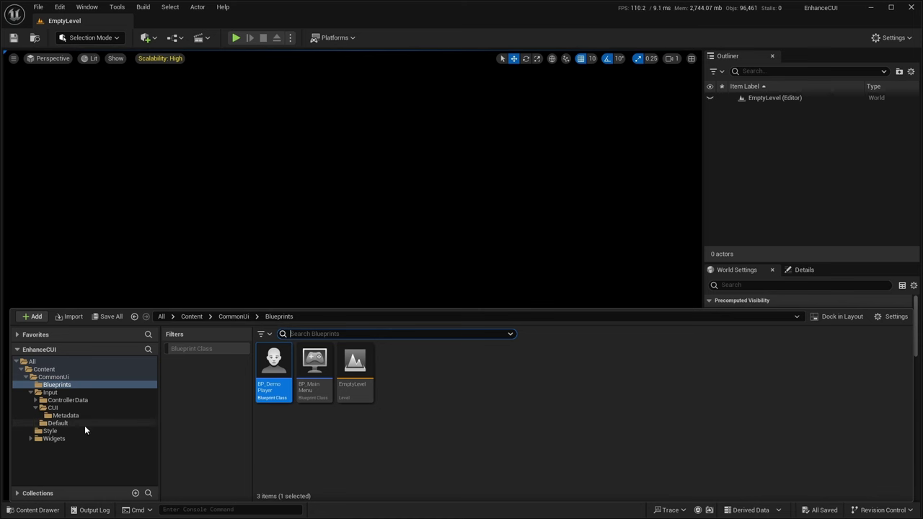
left_click(401, 78)
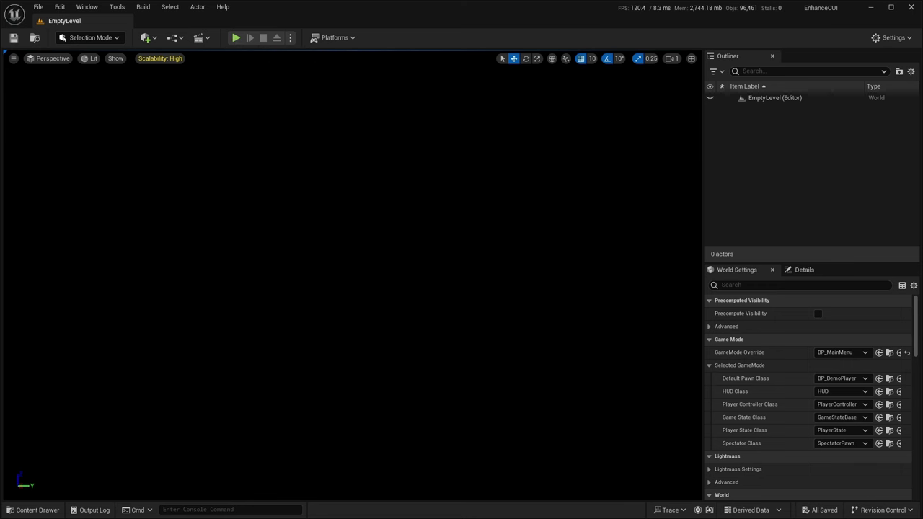
key("F11")
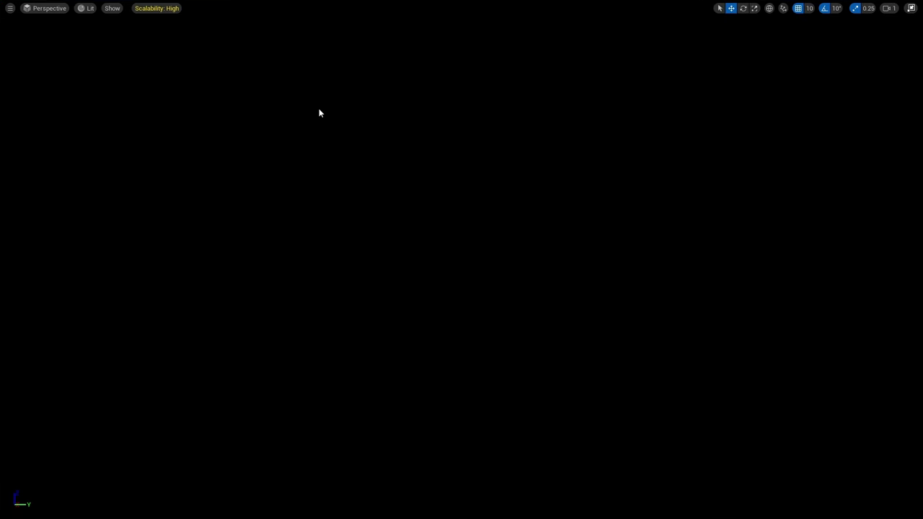
key("alt+p")
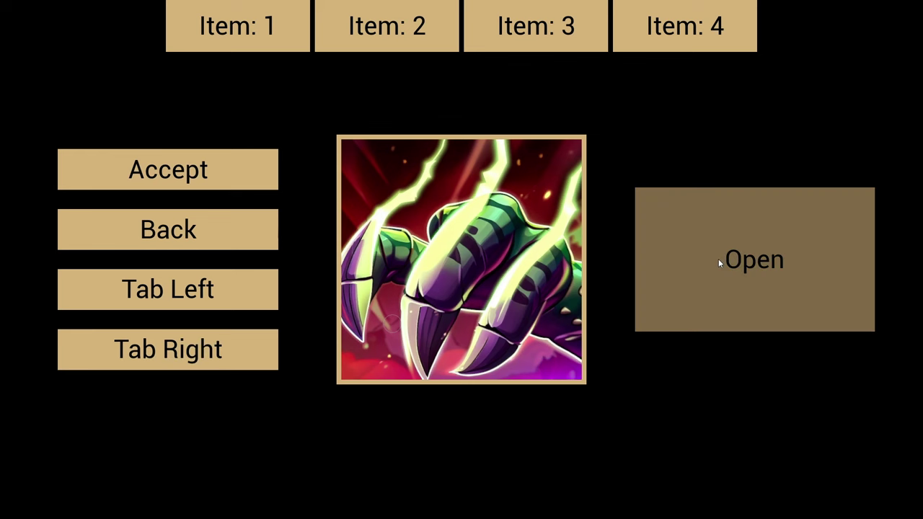
left_click(754, 252)
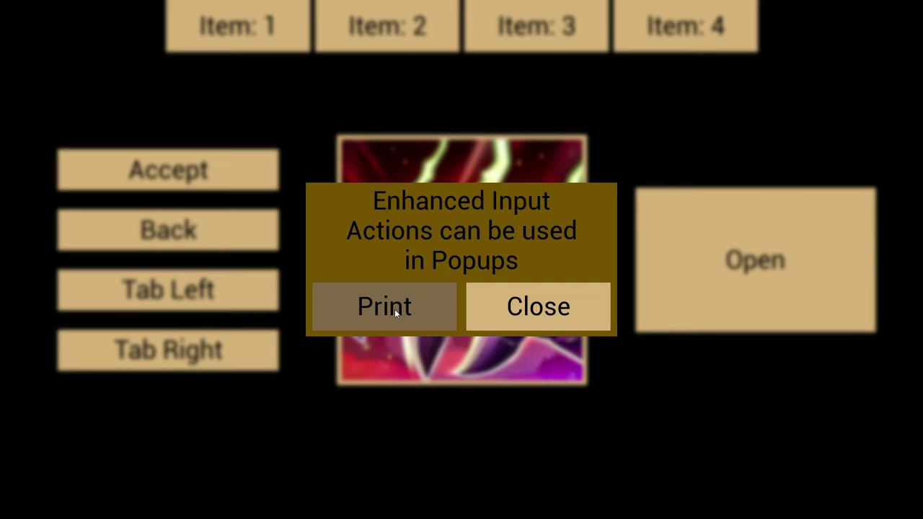
left_click(529, 312)
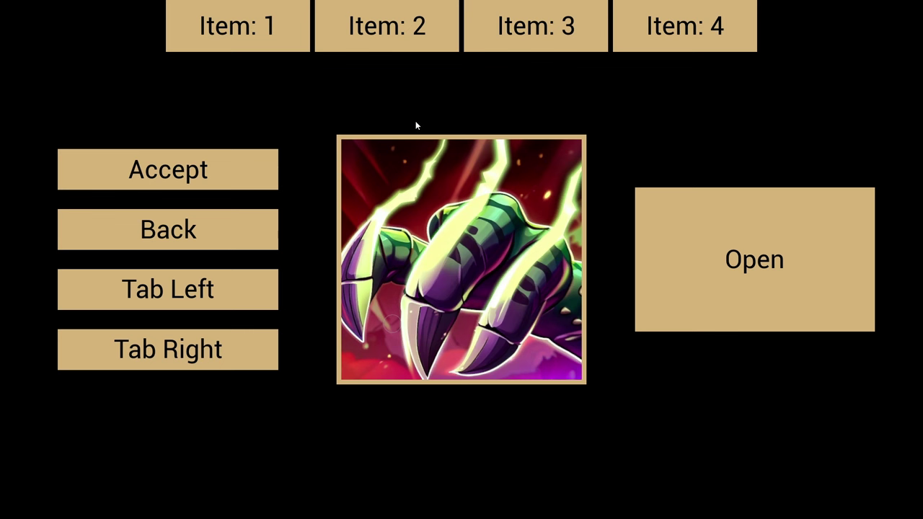
key("Escape")
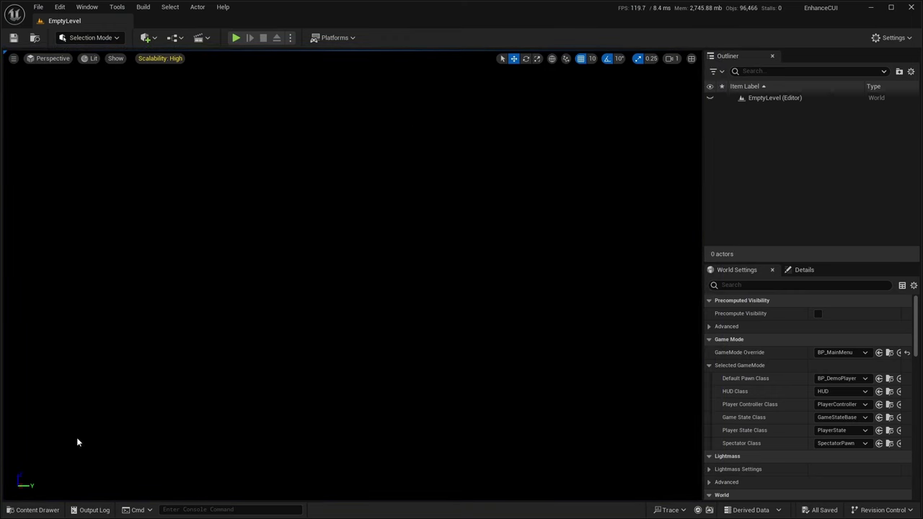
- Open the UI_Main widget blueprint from the Widgets folder and select its root widget
left_click(33, 510)
left_click(54, 438)
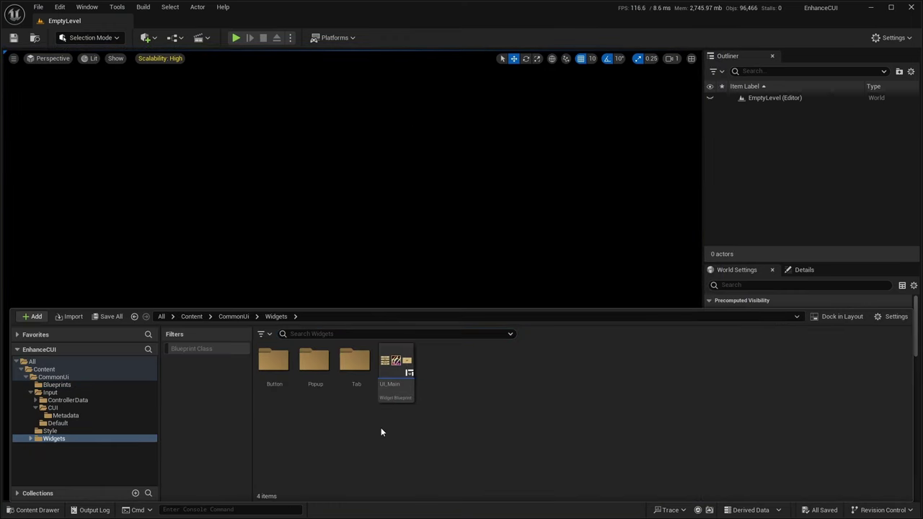
double_click(395, 369)
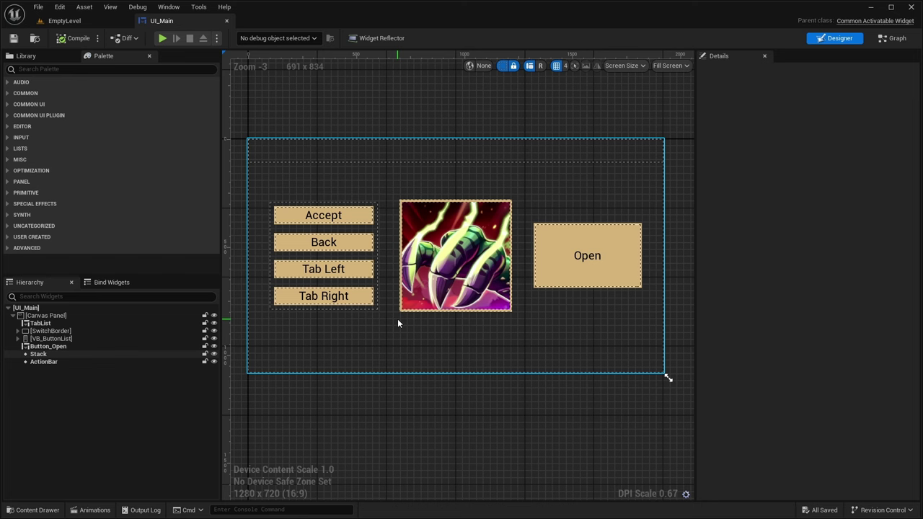
left_click(29, 308)
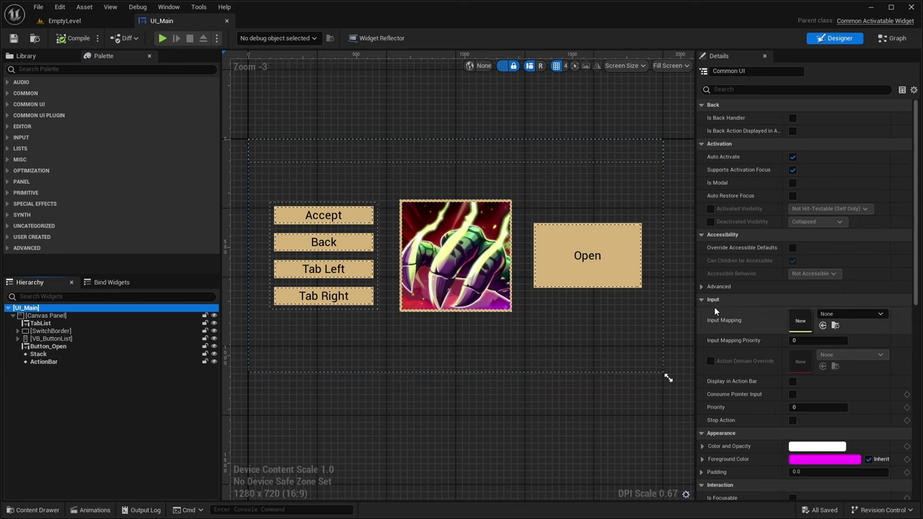
- Set the root widget's Input Mapping to IMC_UI_Generic and enable Display in Action Bar
left_click(851, 314)
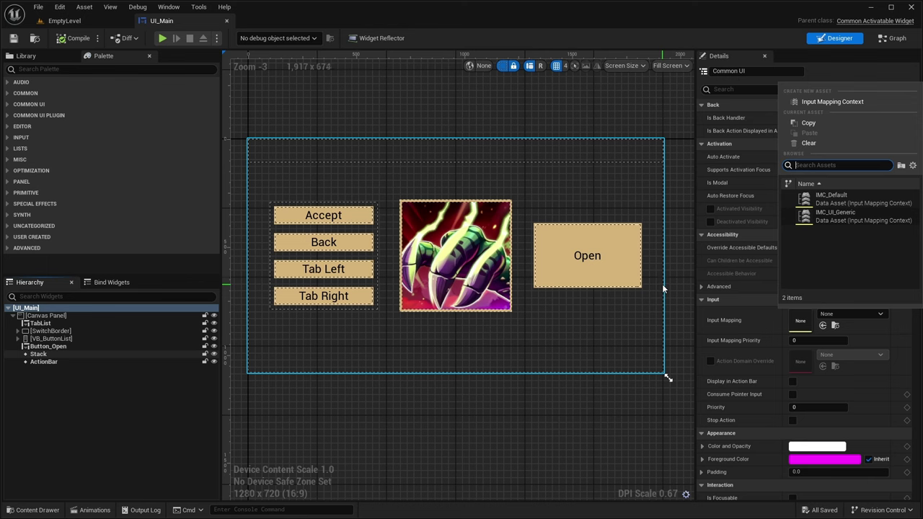
left_click(830, 219)
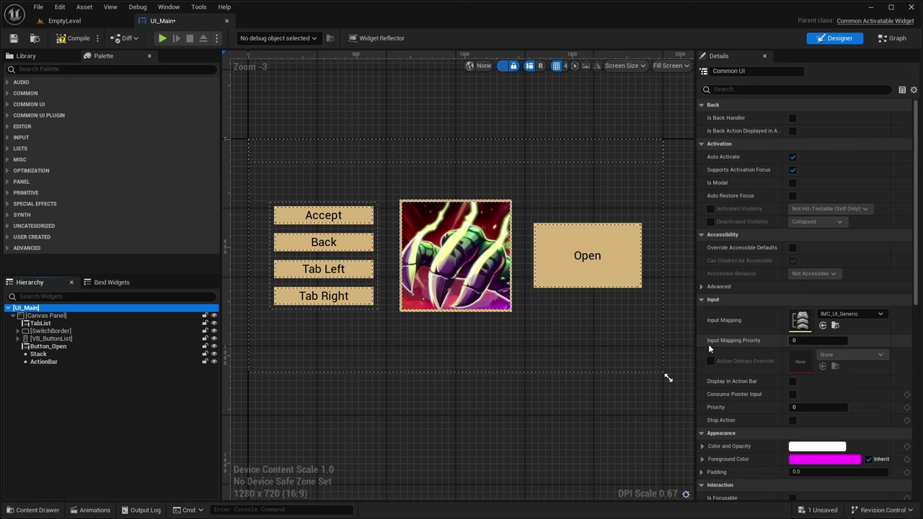
left_click(818, 340)
left_click(820, 341)
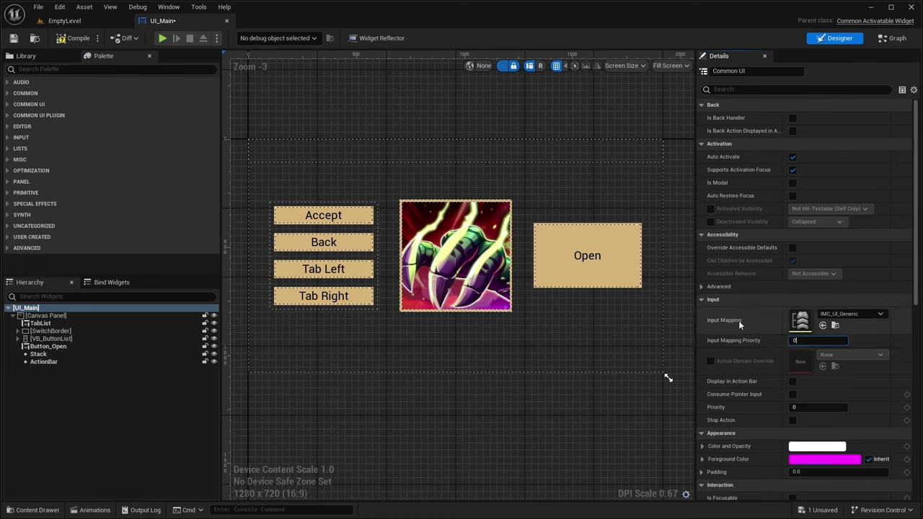
scroll(728, 303, "down", 1)
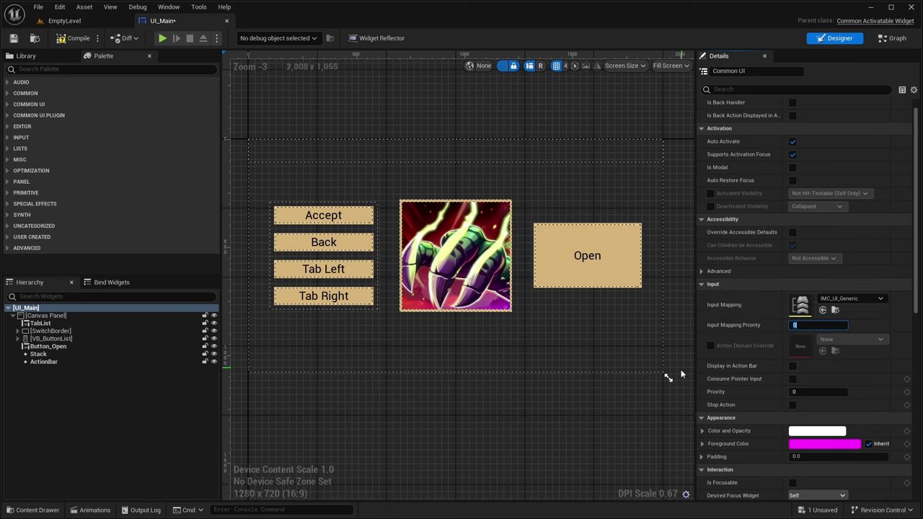
scroll(729, 300, "down", 2)
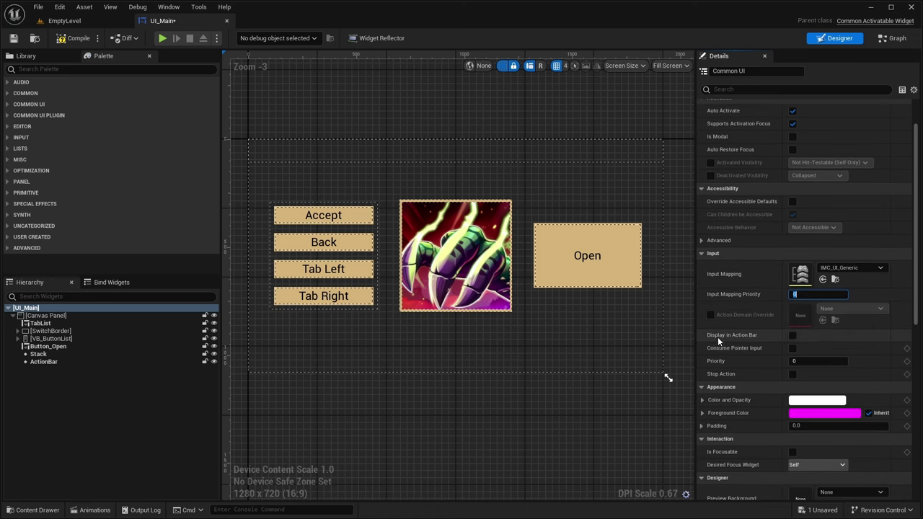
left_click(793, 335)
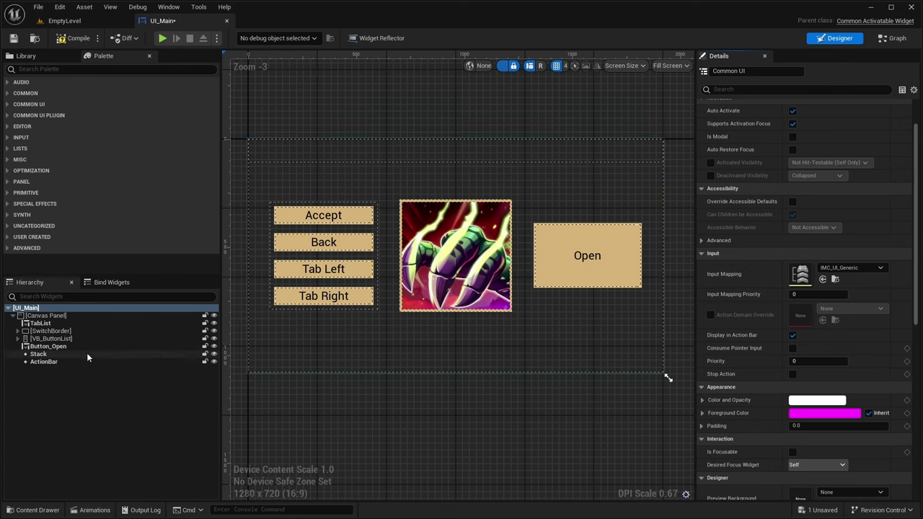
- Search the palette for Common Action to examine the action bar widgets, and review the UI_Main root widget's input settings
left_click(41, 362)
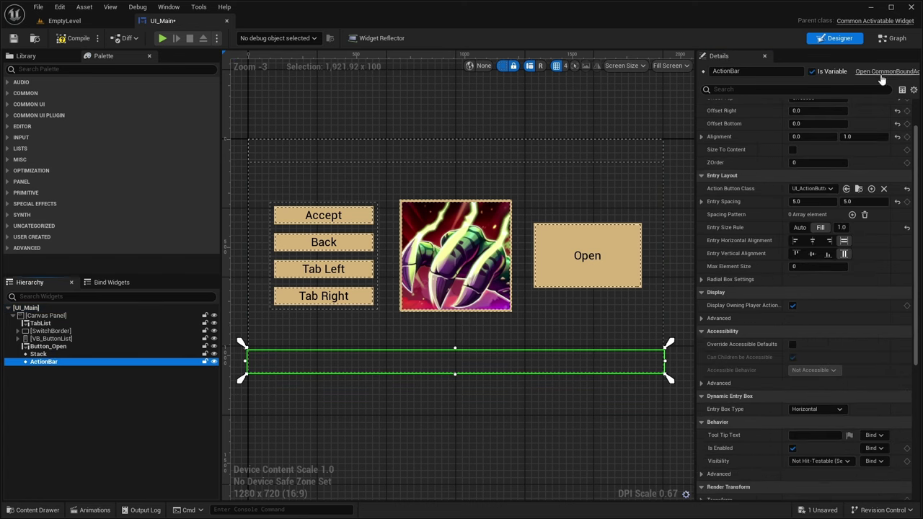
left_click(40, 69)
type("Comm")
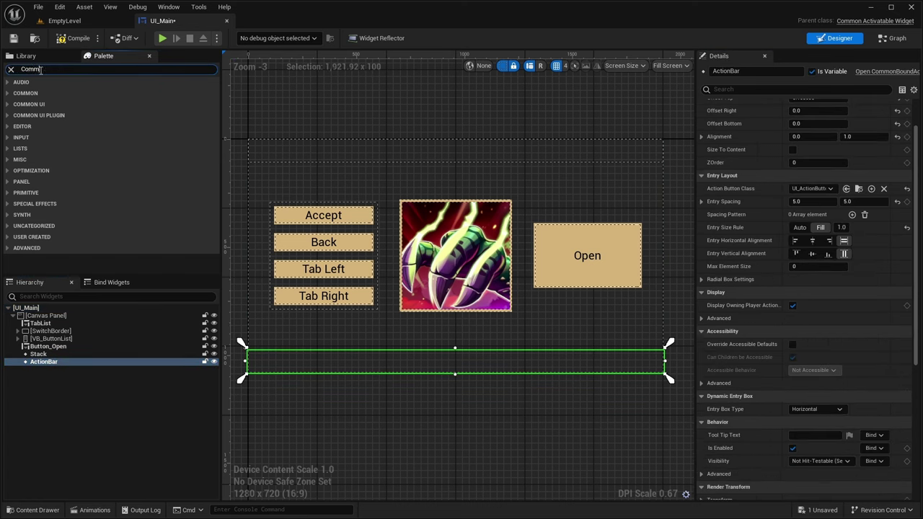
type("on Action")
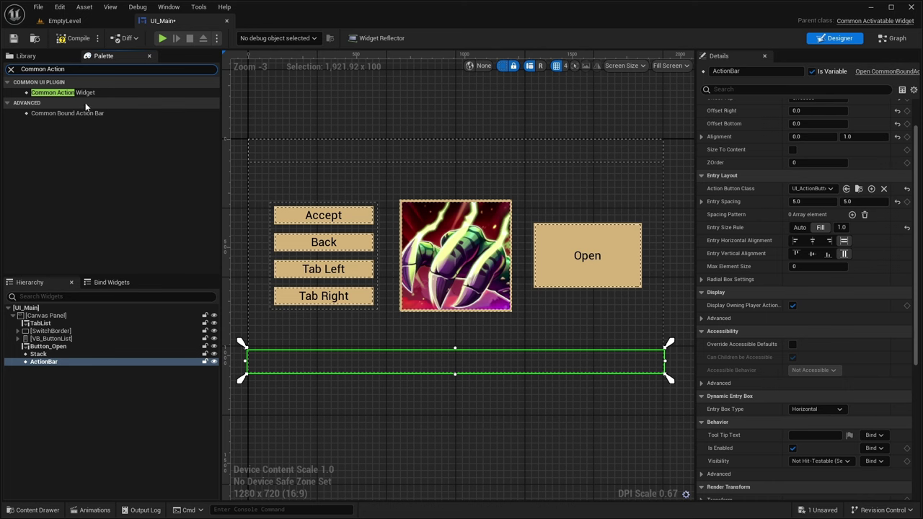
left_click_drag(84, 92, 310, 268)
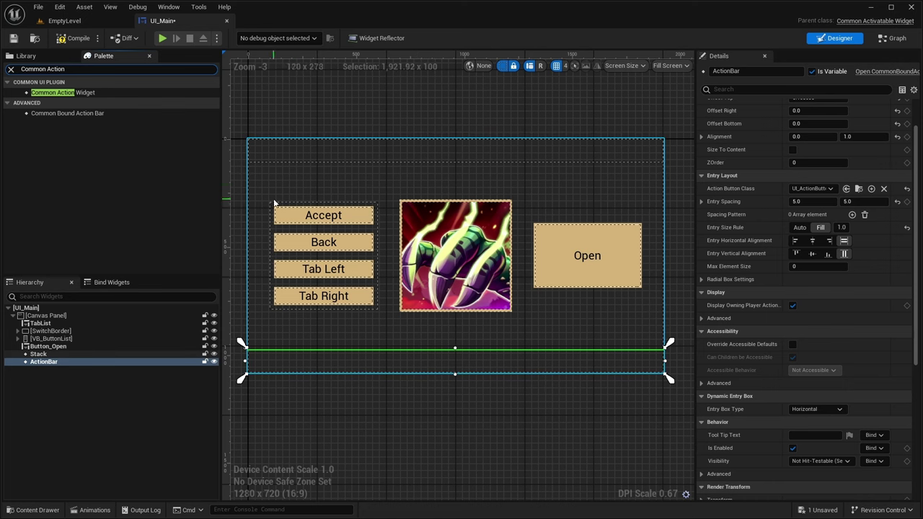
left_click(11, 69)
left_click(26, 308)
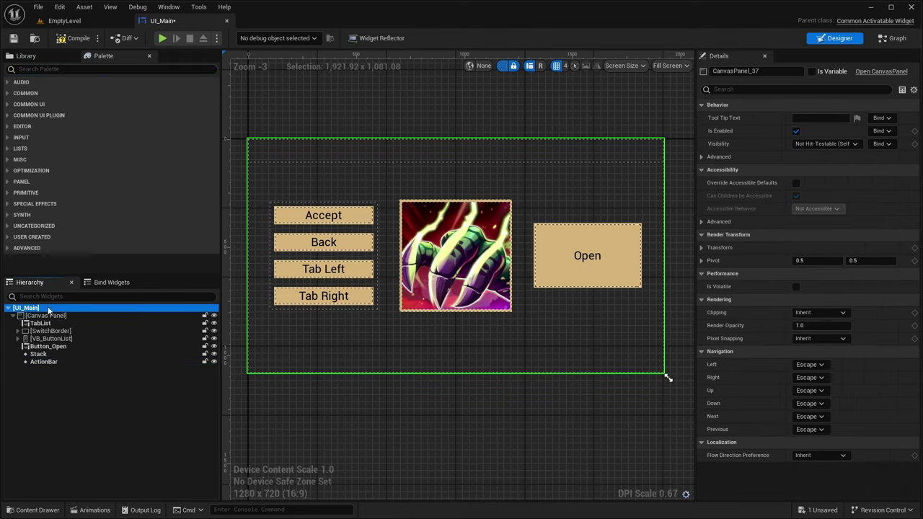
scroll(789, 281, "down", 5)
scroll(779, 229, "down", 2)
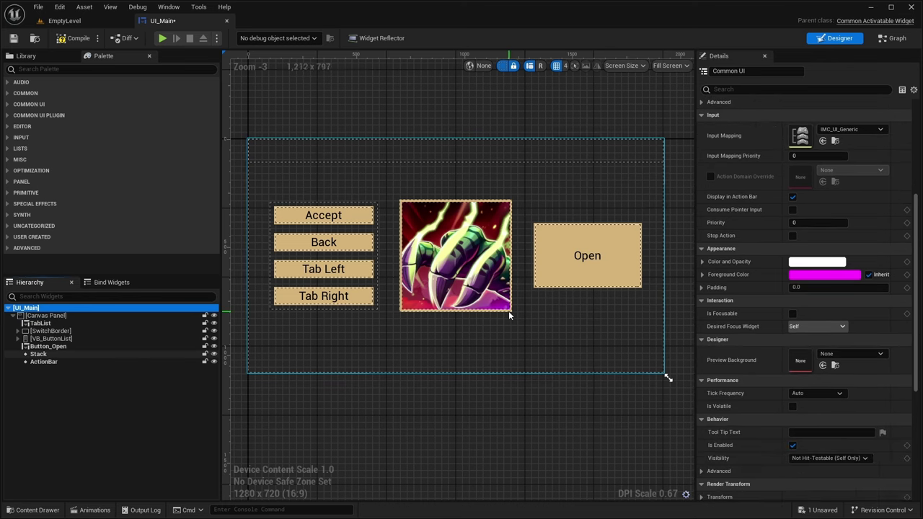
right_click_drag(508, 311, 538, 311)
right_click_drag(411, 268, 409, 269)
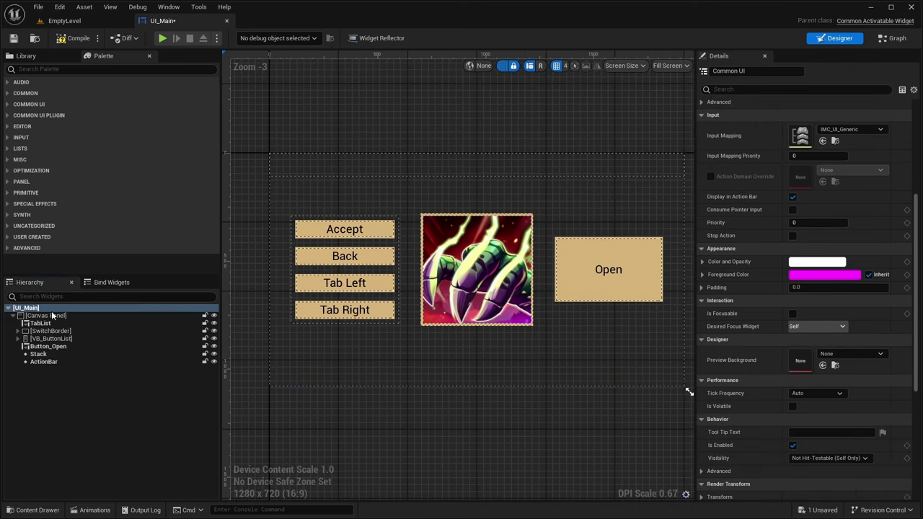
- Set Button_Accept's Triggering Enhanced Input Action to IA_UI_Accept and enable Display in Action Bar
left_click(17, 339)
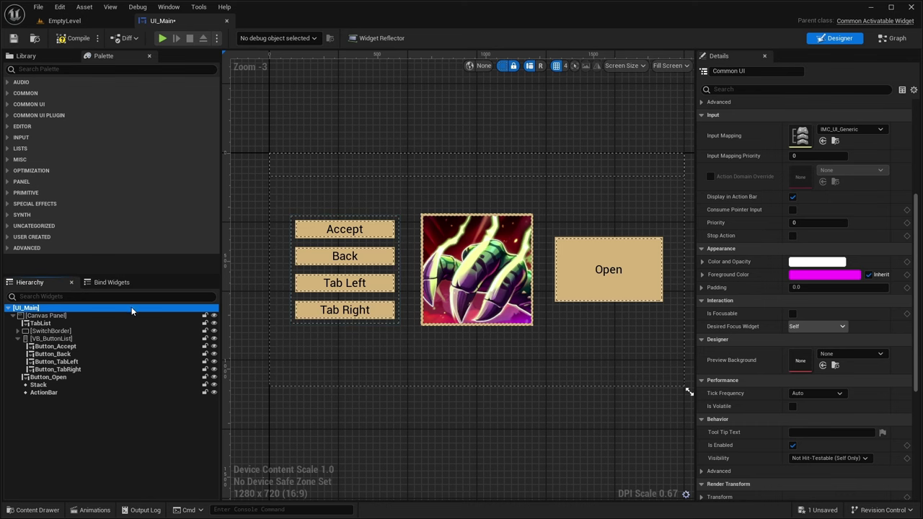
left_click(46, 347)
scroll(755, 228, "down", 3)
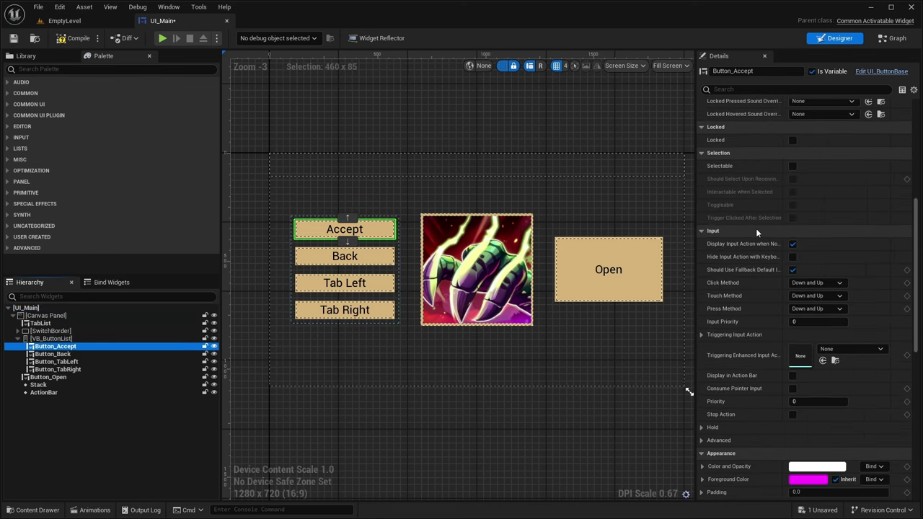
scroll(756, 228, "down", 3)
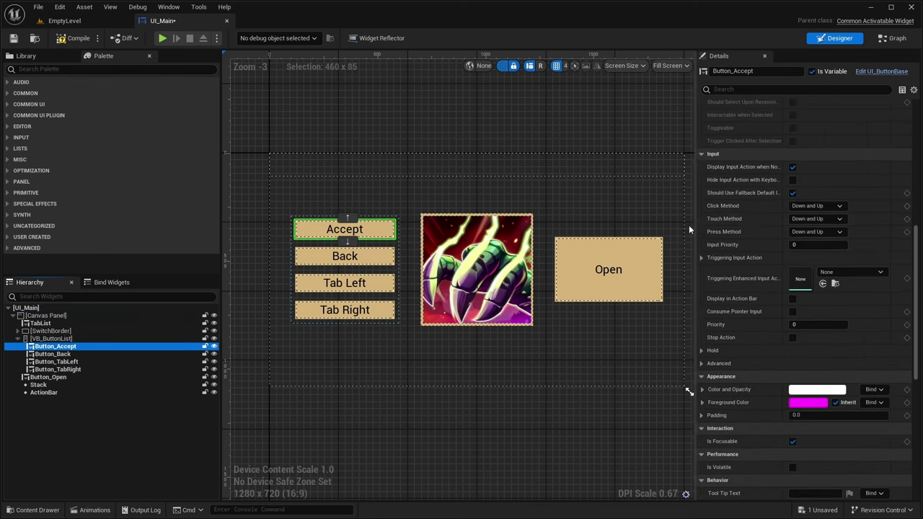
left_click(835, 271)
left_click(826, 205)
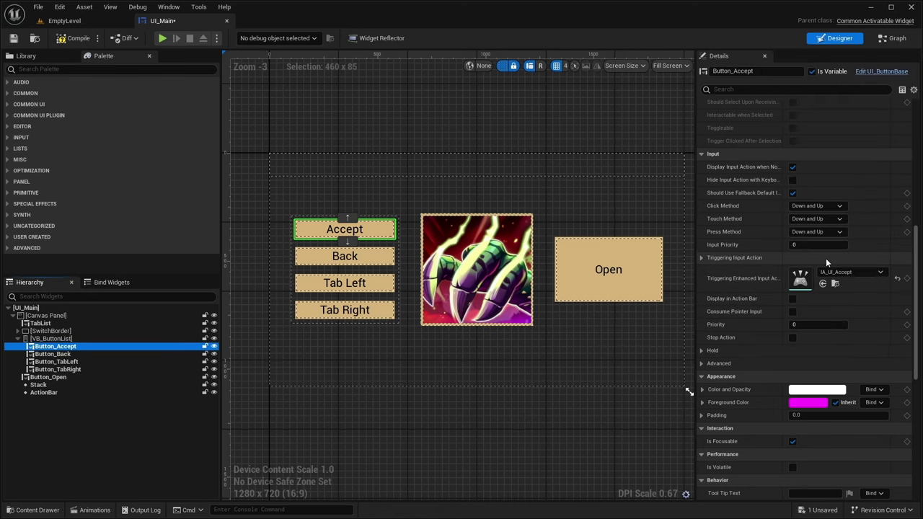
left_click(851, 272)
left_click(794, 299)
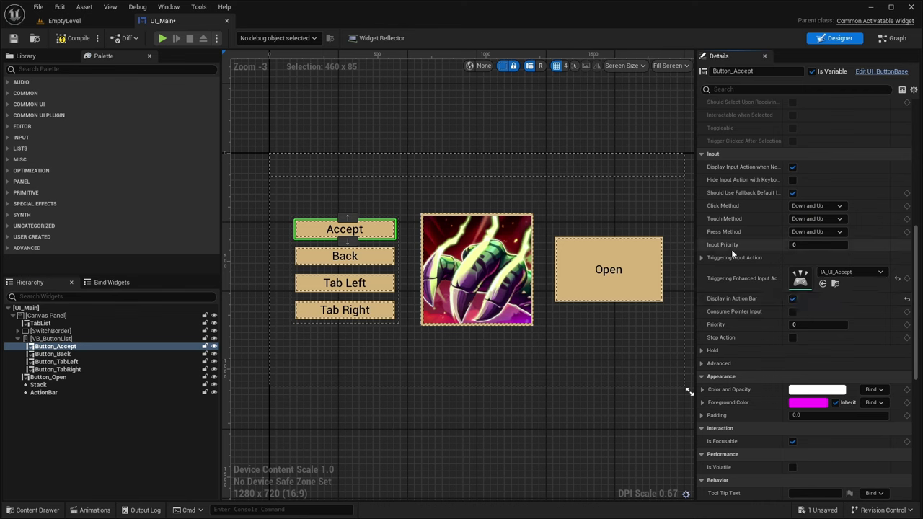
scroll(728, 271, "up", 1)
scroll(728, 270, "down", 1)
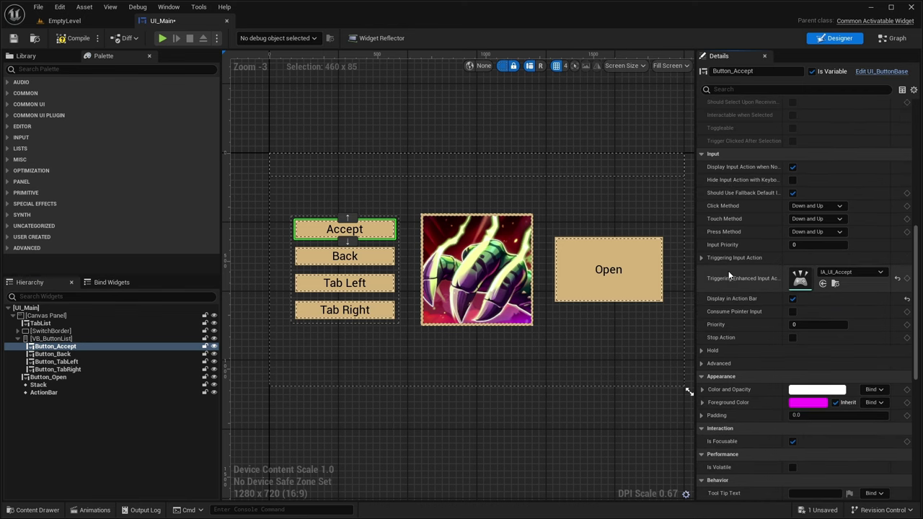
- Set Button_Back's Triggering Enhanced Input Action to IA_UI_Back and enable Display in Action Bar
left_click(53, 354)
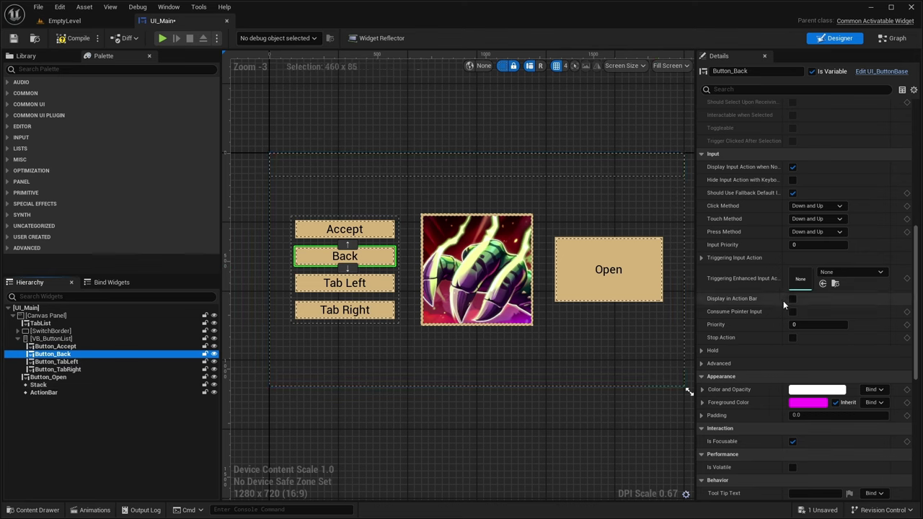
left_click(801, 279)
scroll(843, 194, "down", 1)
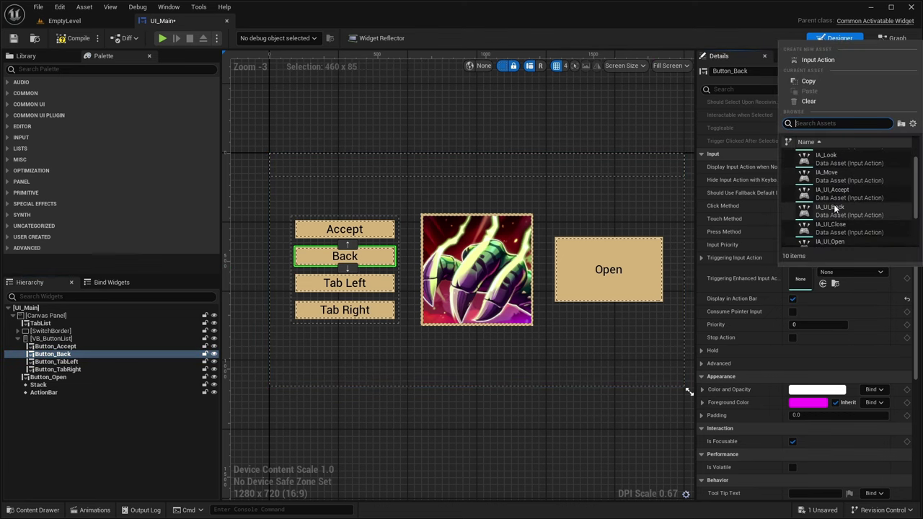
left_click(834, 209)
- Assign IA_UI_TabLeft as the Triggering Enhanced Input Action of Button_TabLeft
left_click(109, 361)
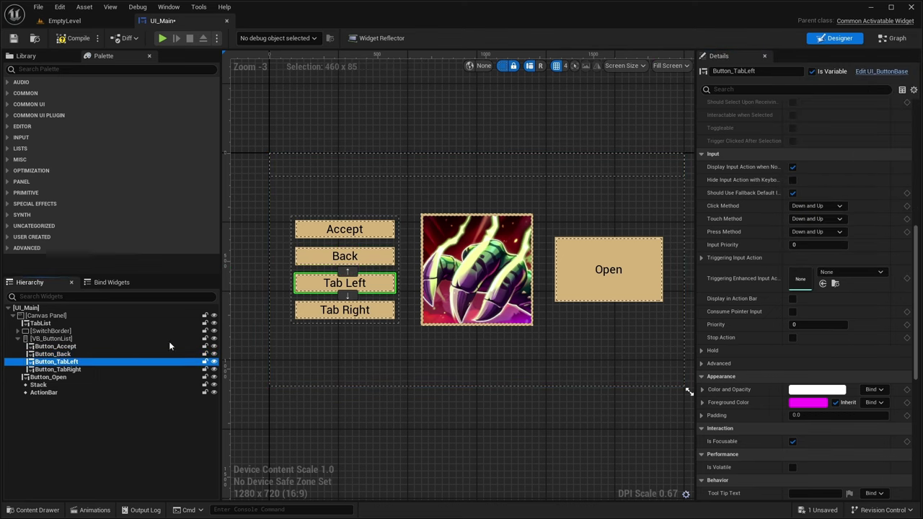
left_click(815, 274)
left_click(837, 234)
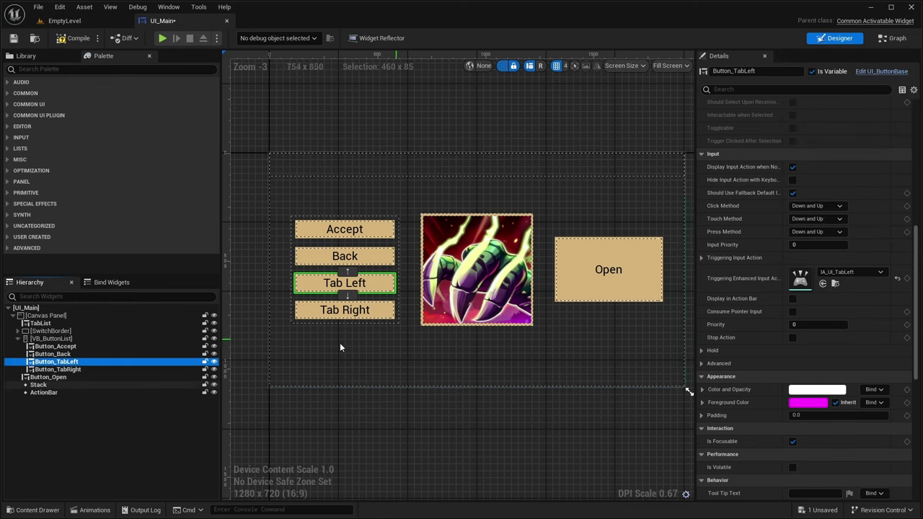
- Set Button_TabRight's Triggering Enhanced Input Action to IA_UI_TabRight and enable Display in Action Bar
left_click(96, 369)
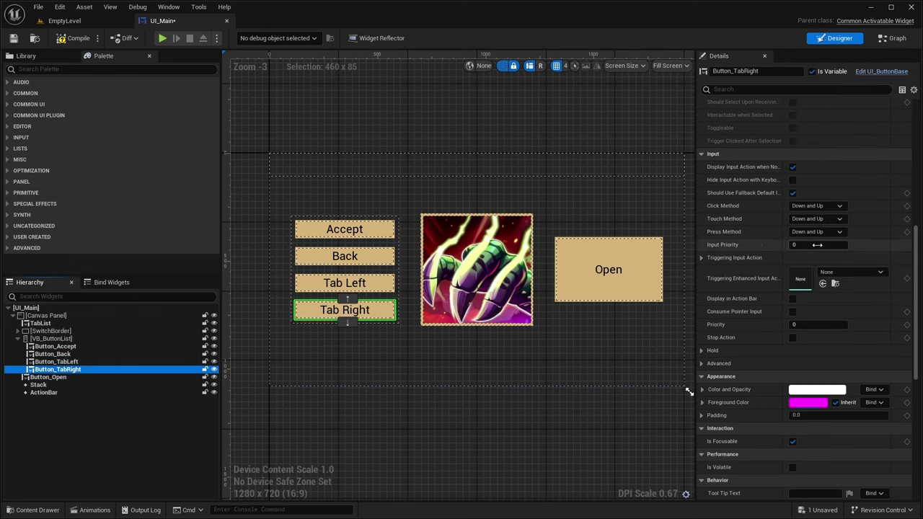
left_click(837, 271)
scroll(826, 215, "down", 3)
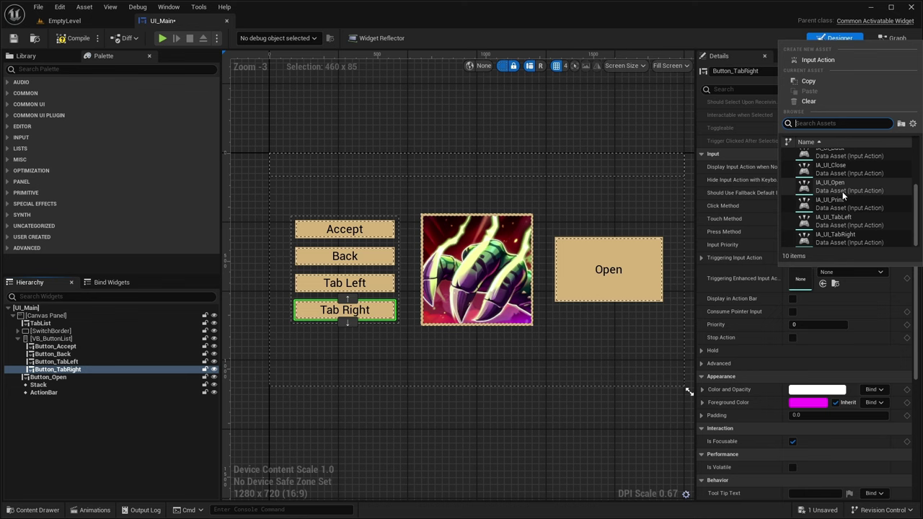
left_click(834, 241)
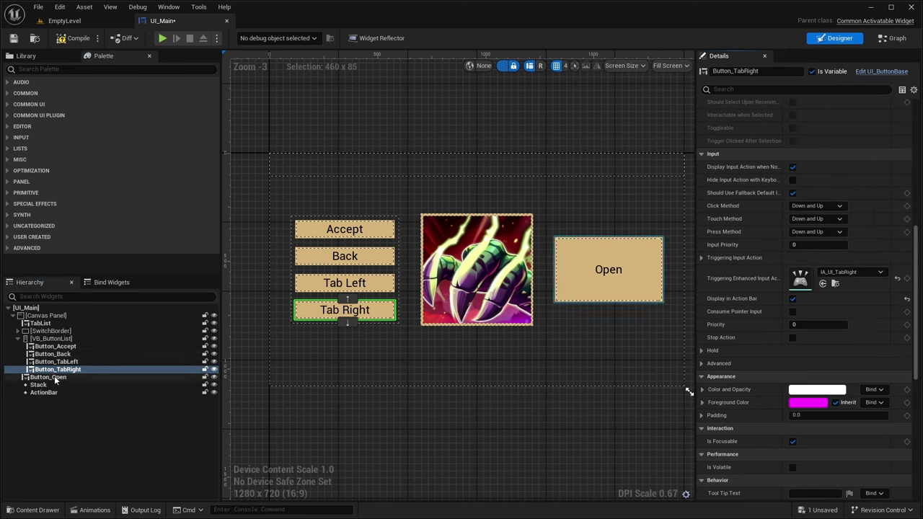
- Set the TabList widget's Next Tab Enhanced Input Action to IA_UI_TabRight
left_click(41, 323)
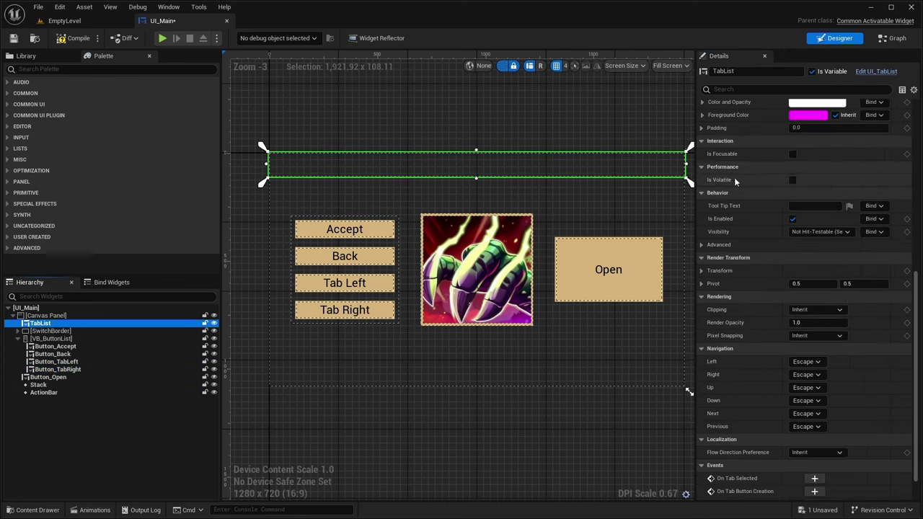
scroll(760, 194, "up", 10)
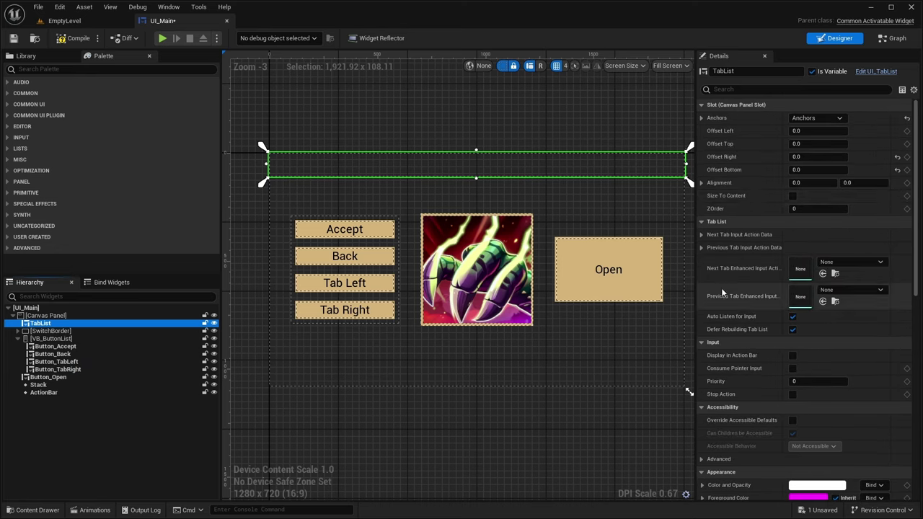
left_click(838, 266)
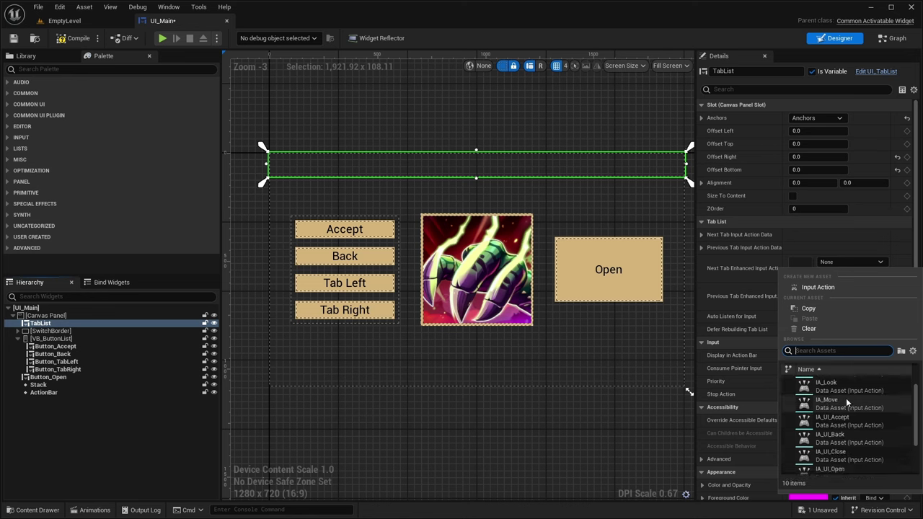
scroll(842, 411, "down", 2)
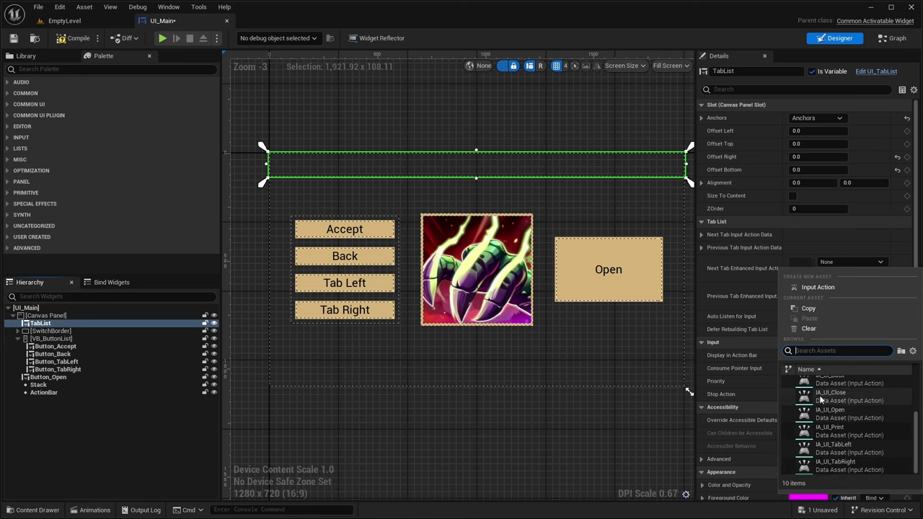
left_click(837, 449)
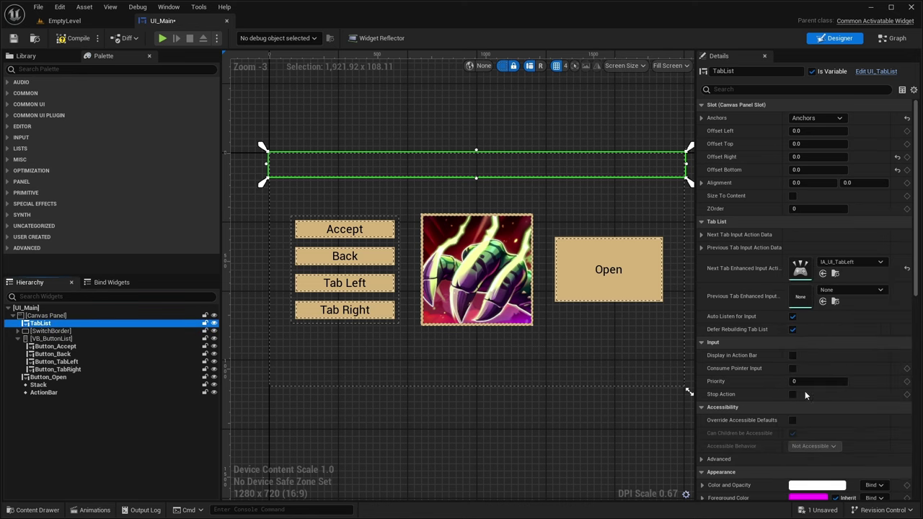
left_click(844, 262)
left_click(823, 229)
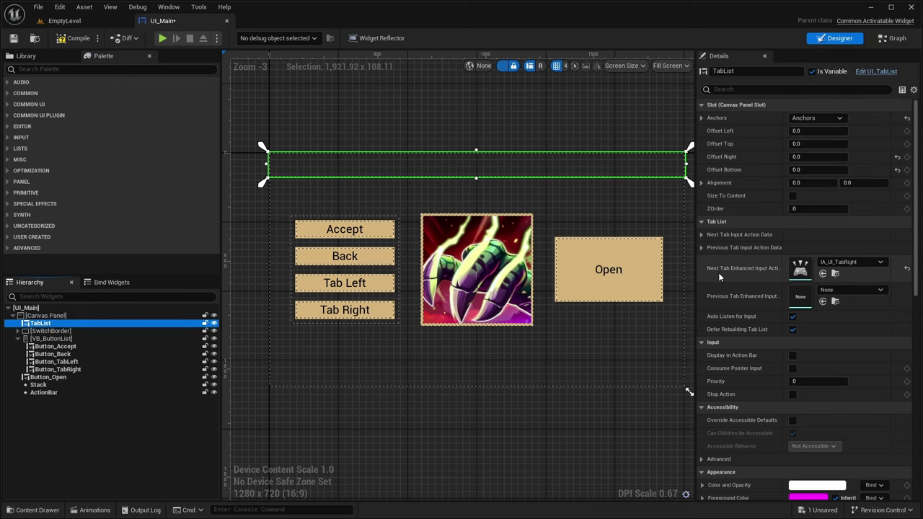
- Set TabList's Previous Tab Enhanced Input Action to IA_UI_TabLeft and enable Display in Action Bar
left_click(841, 290)
scroll(867, 230, "down", 2)
left_click(828, 250)
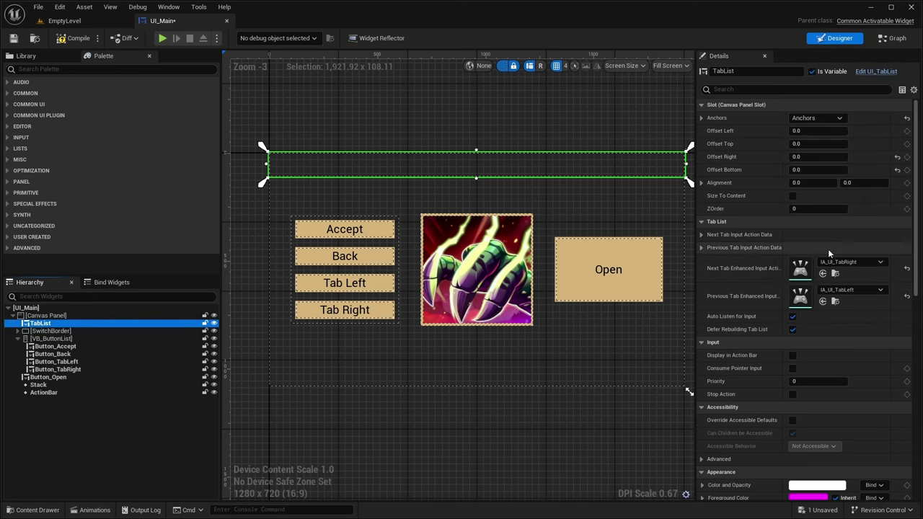
scroll(729, 299, "down", 1)
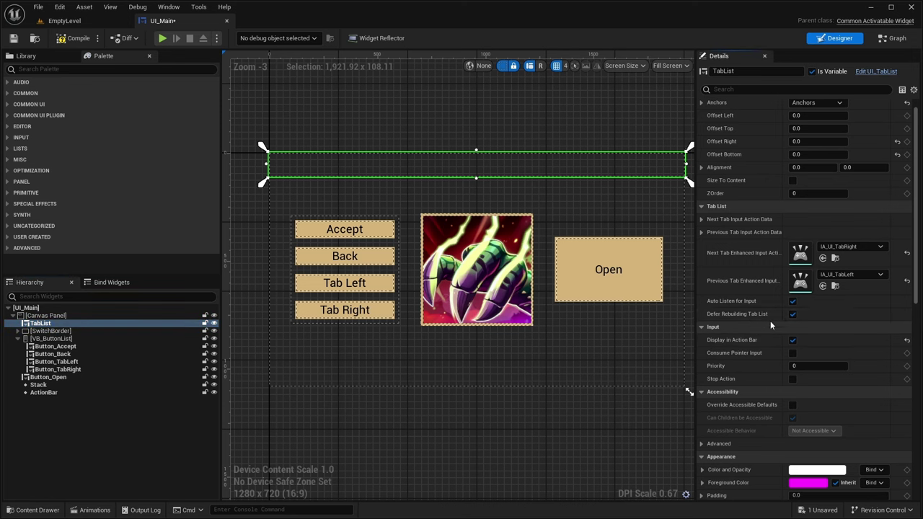
- Set Button_Open's Triggering Enhanced Input Action to IA_UI_Open and enable Display in Action Bar
left_click(48, 377)
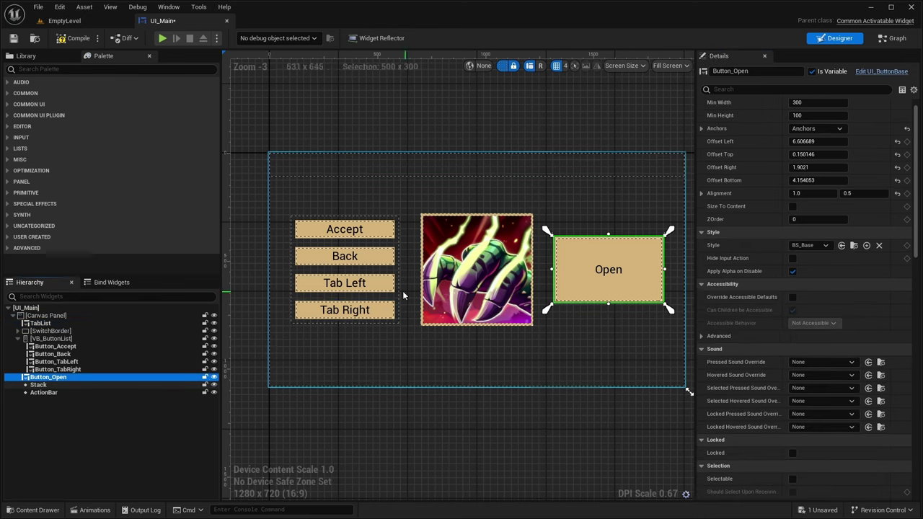
scroll(774, 228, "down", 8)
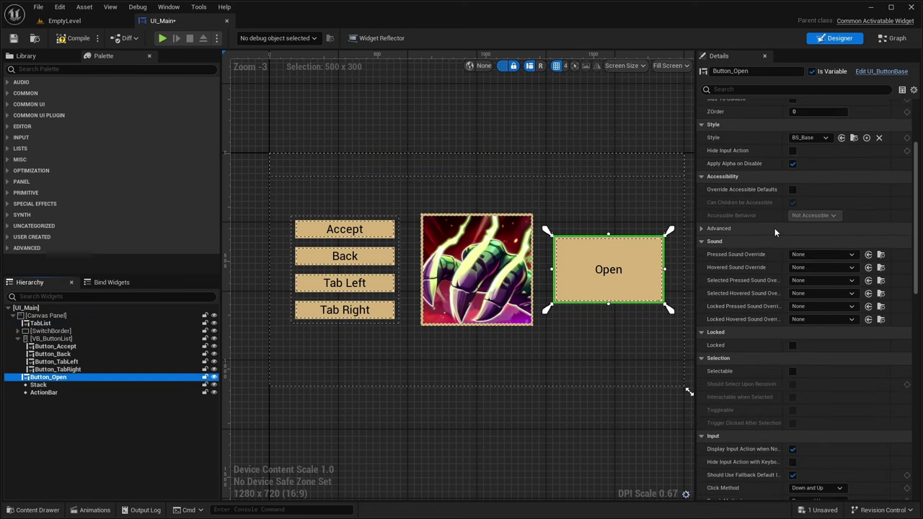
scroll(774, 230, "down", 3)
left_click(848, 354)
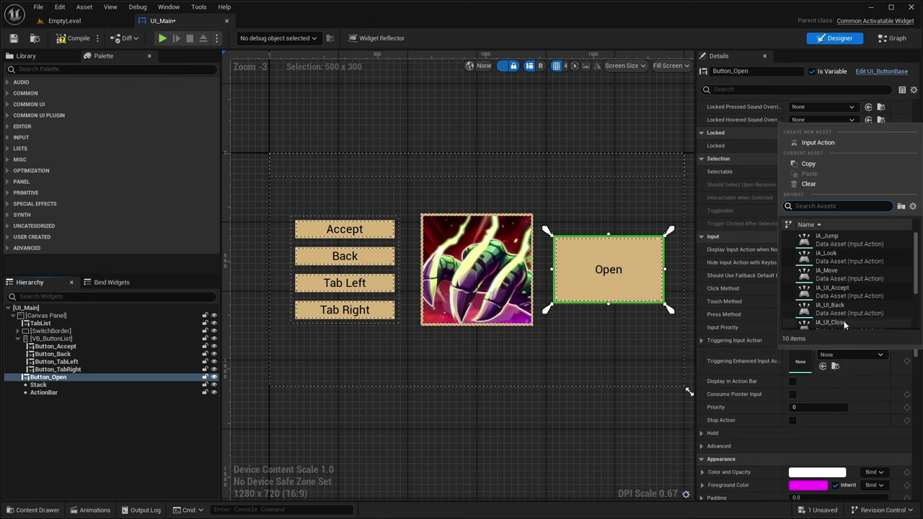
scroll(870, 286, "down", 3)
left_click(851, 268)
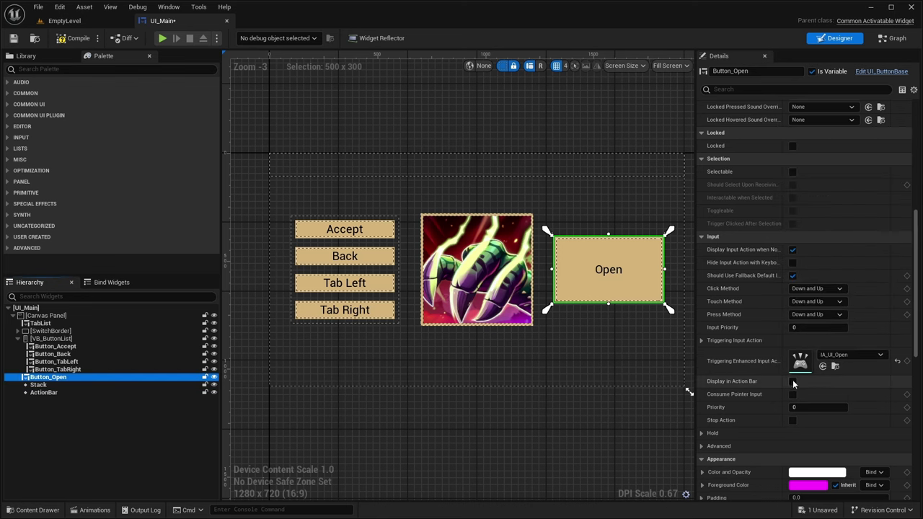
scroll(748, 287, "down", 10)
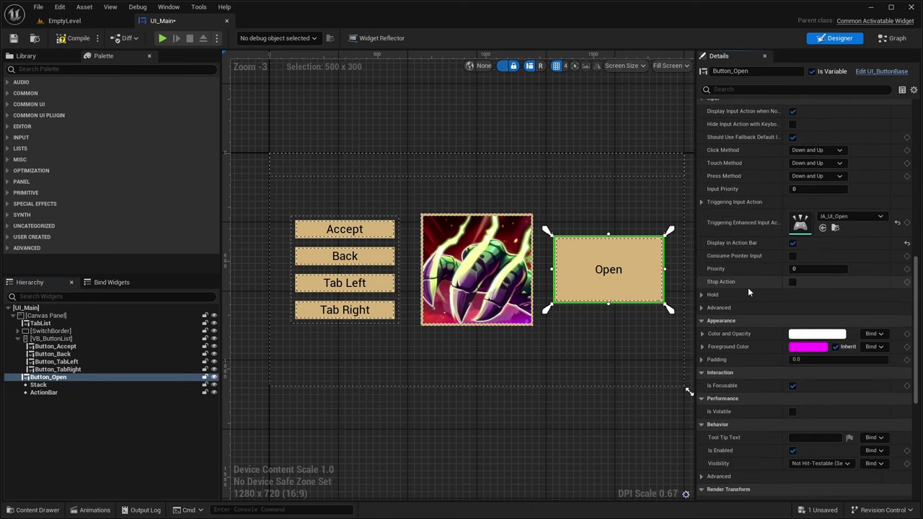
- Open the UI_PopupExample widget from the Widgets/Popup folder and show the Input Mapping choices of its root
key("ctrl+space")
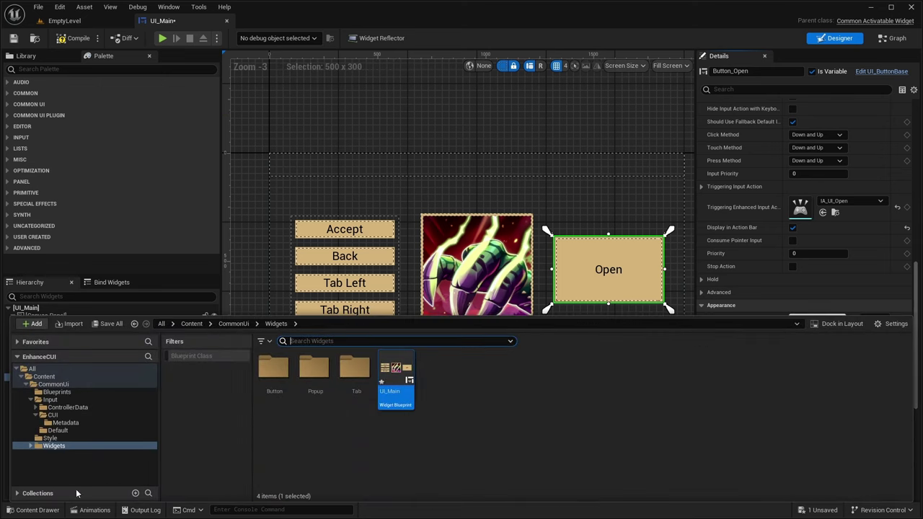
double_click(314, 371)
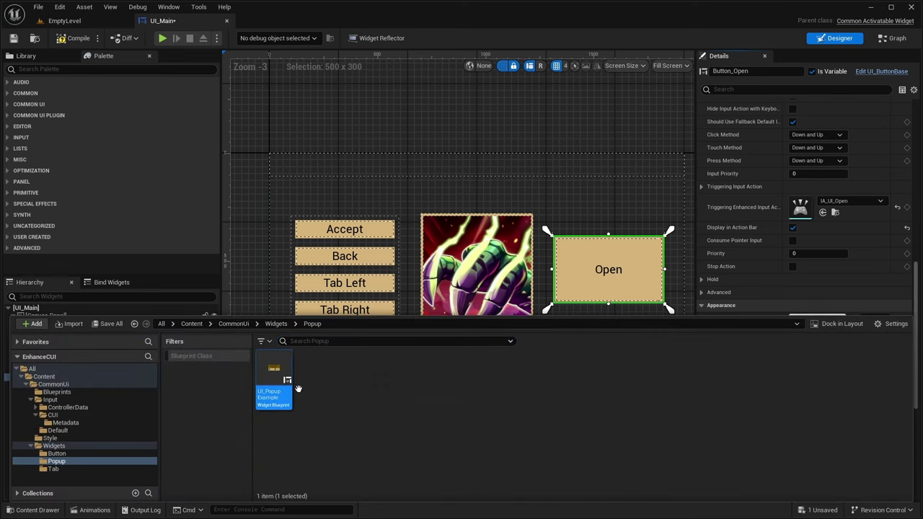
double_click(288, 386)
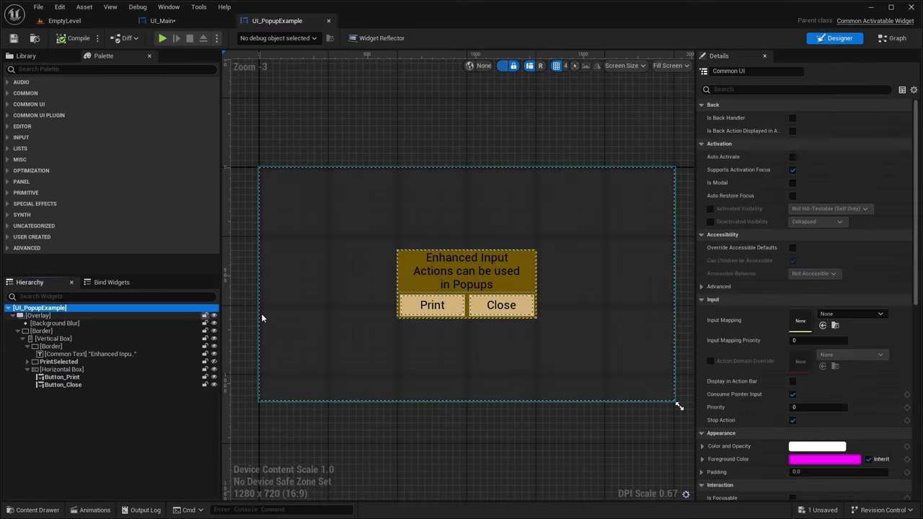
scroll(740, 238, "down", 2)
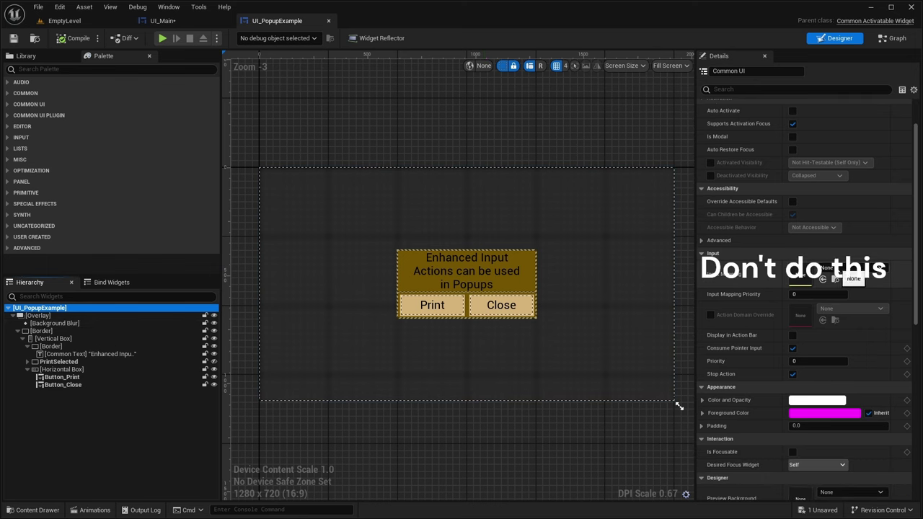
left_click(840, 269)
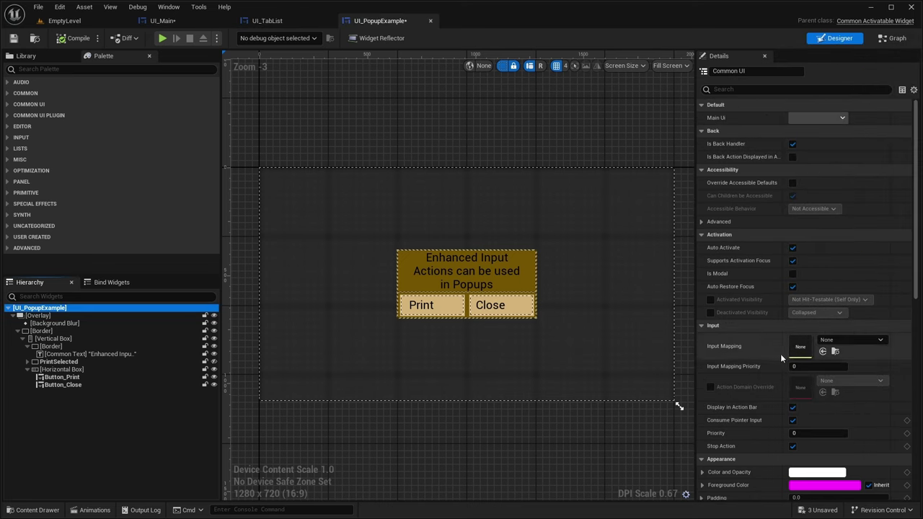
- Try IMC_UI_Generic as the Input Mapping of UI_PopupExample's root and clear it again
left_click(850, 340)
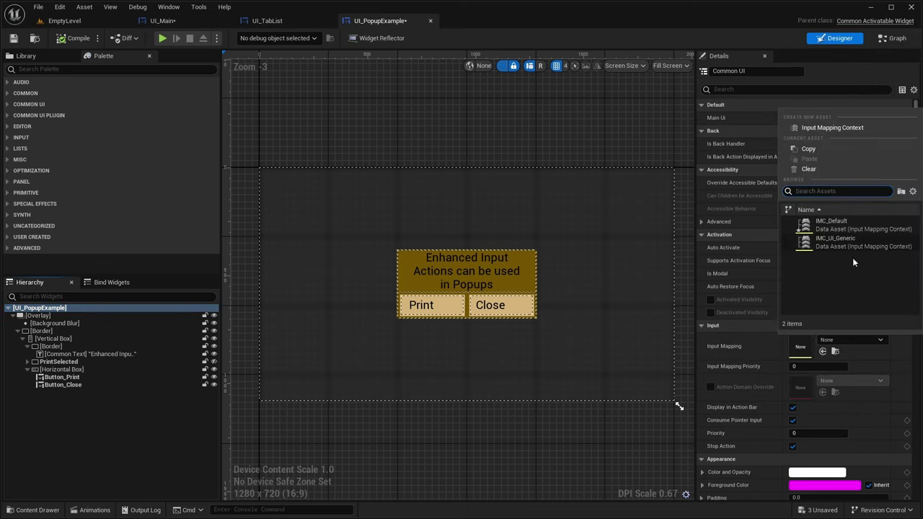
left_click(848, 243)
left_click(849, 340)
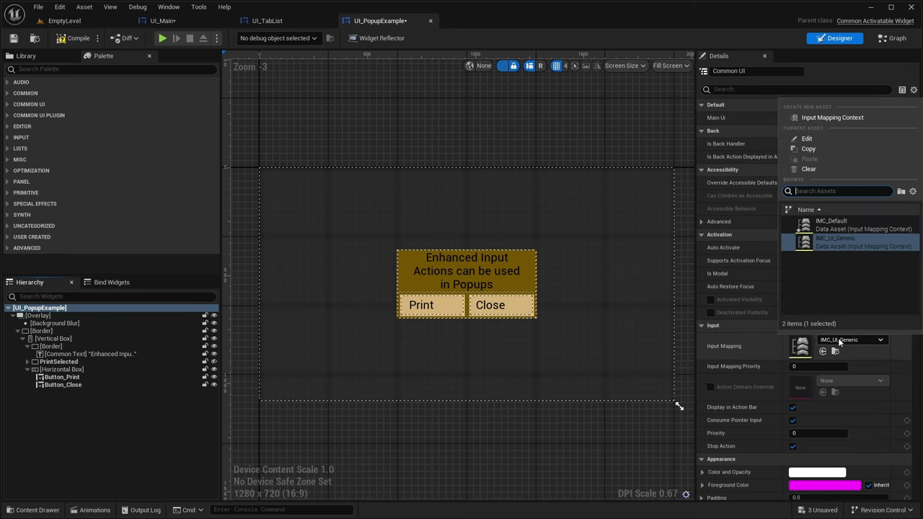
left_click(820, 170)
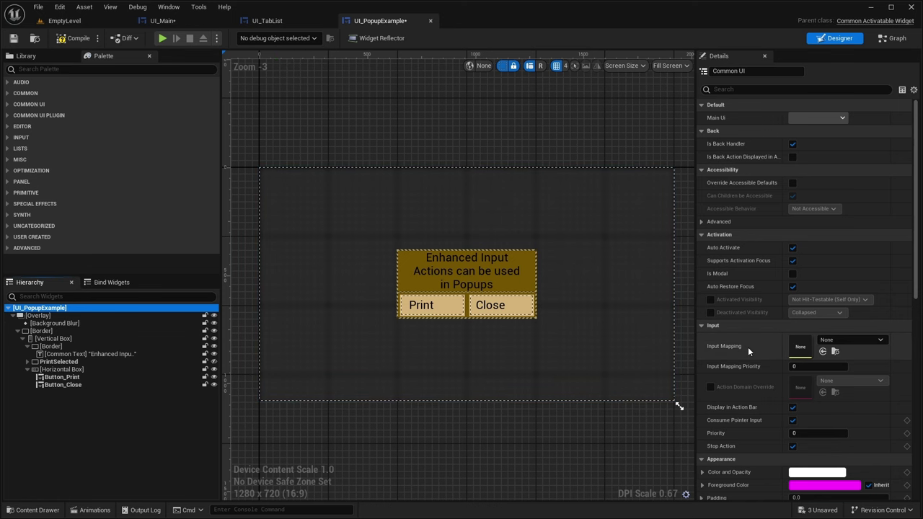
- Check the root input settings of UI_Main, and assign IMC_UI_Generic as UI_PopupExample's Input Mapping
left_click(162, 20)
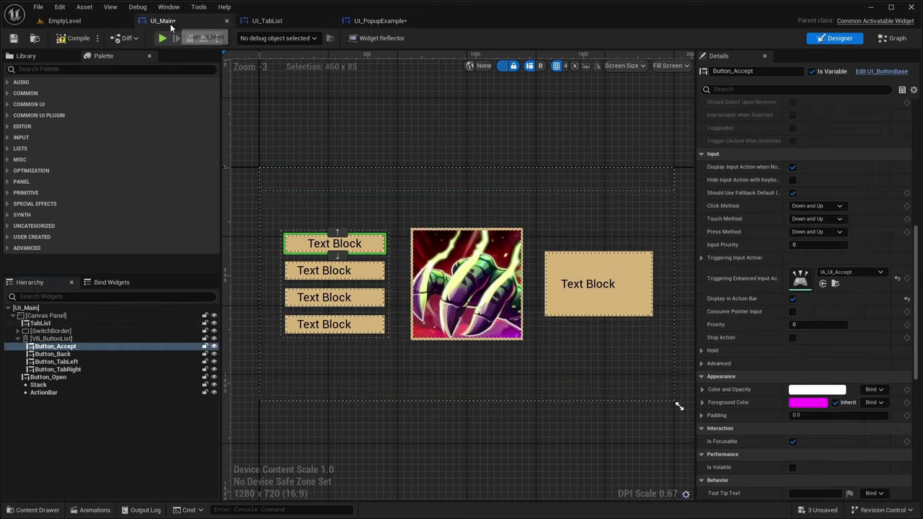
left_click(613, 180)
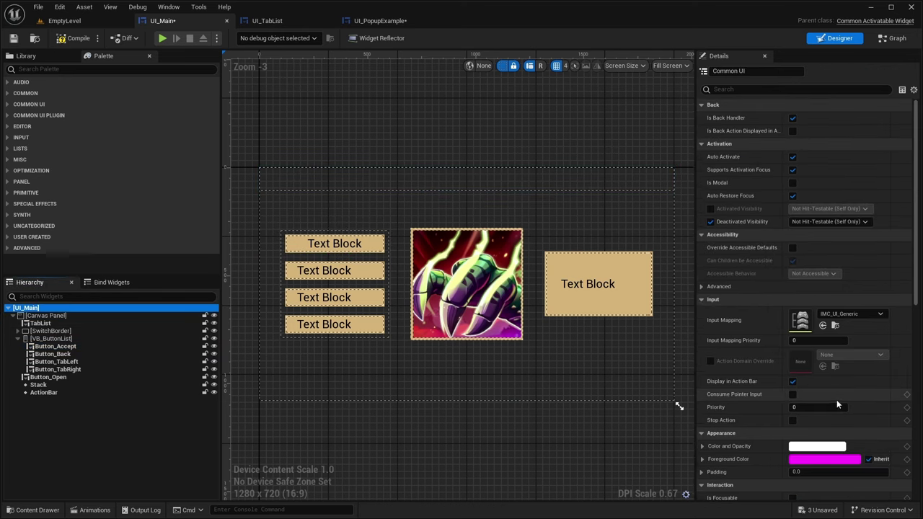
left_click(380, 21)
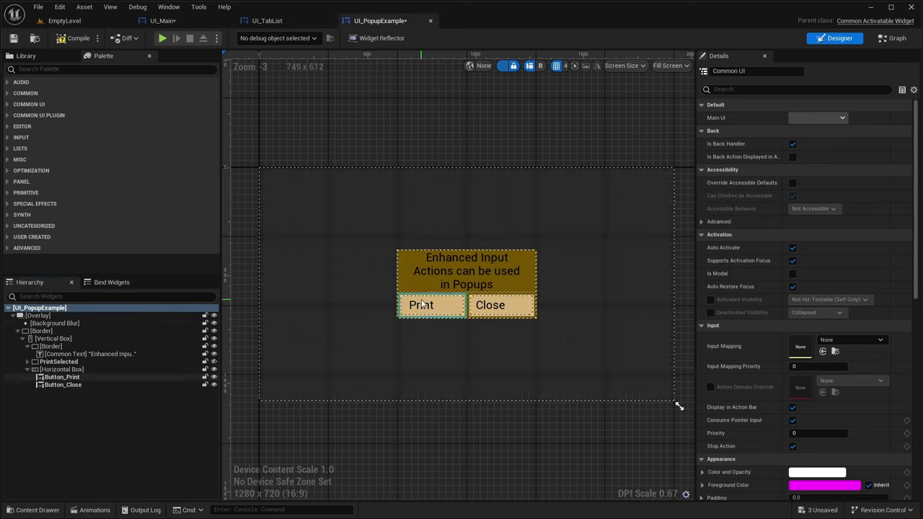
left_click(866, 340)
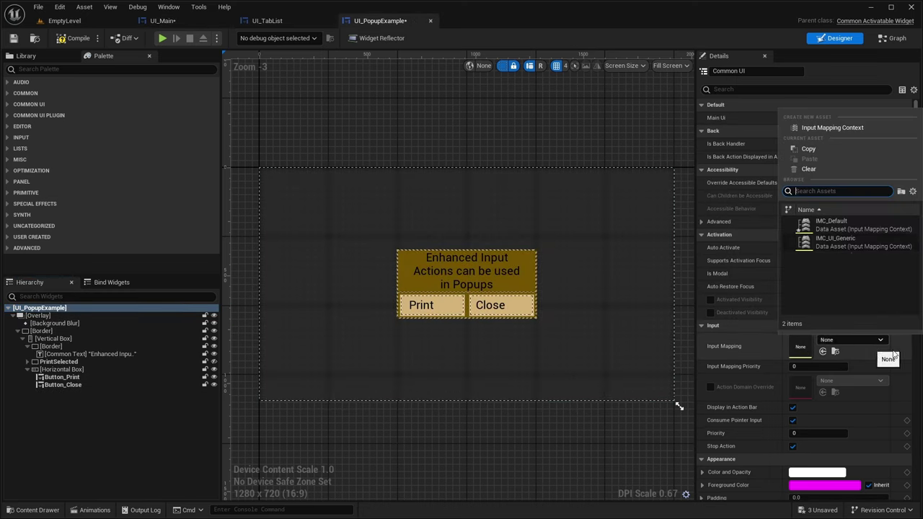
left_click(840, 243)
- Play-test EmptyLevel by triggering Open, closing the popup with its Close button and stopping the session
left_click(64, 21)
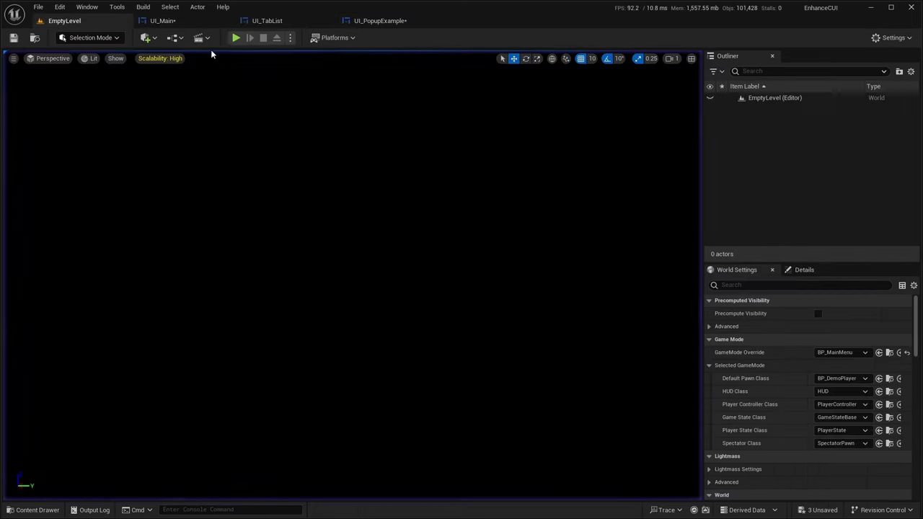
left_click(235, 38)
key("3")
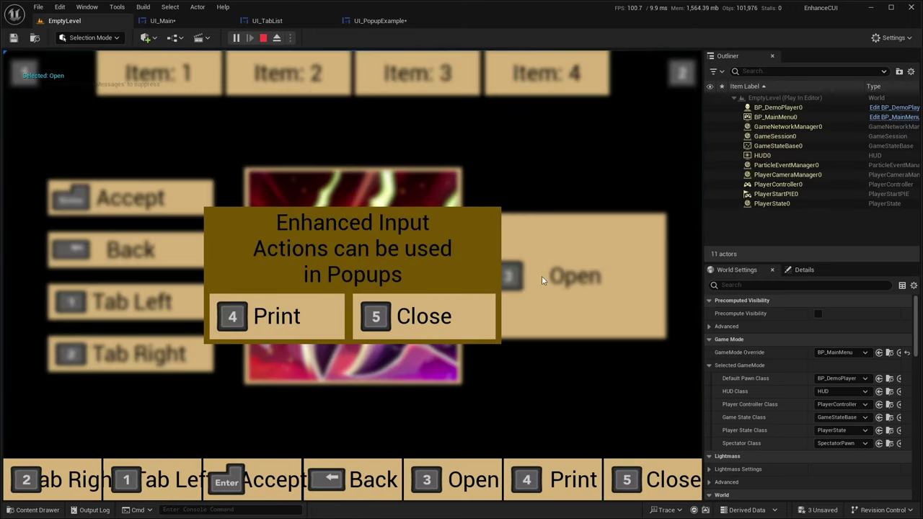
left_click(422, 310)
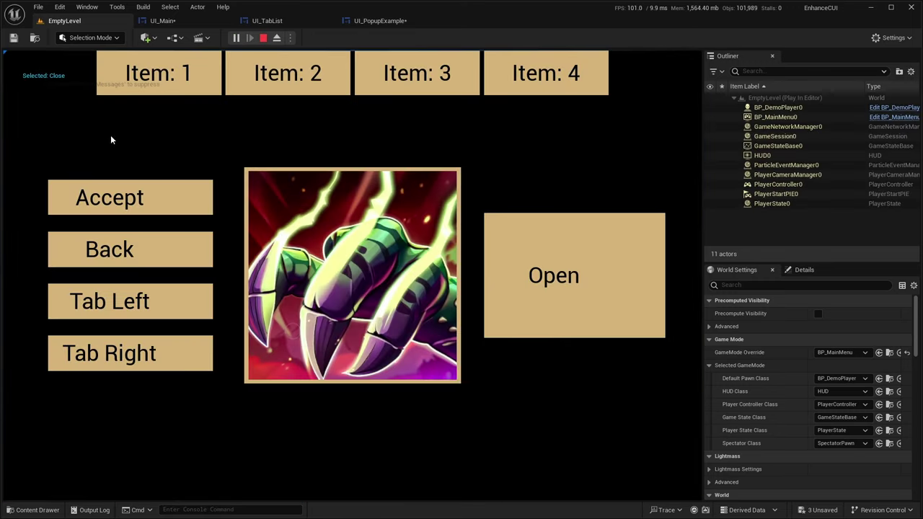
left_click(264, 38)
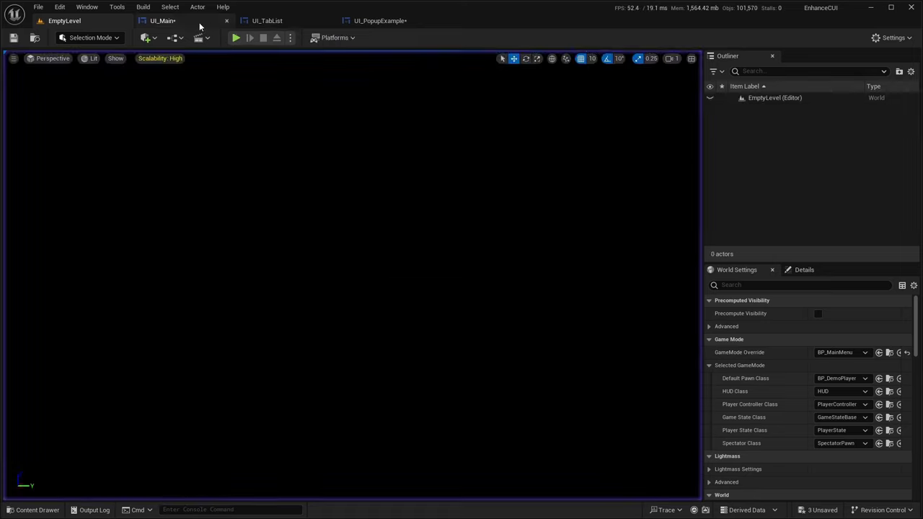
- Compare the root Input Mapping of UI_Main and UI_PopupExample, and try clearing the popup's mapping
left_click(162, 20)
left_click(26, 308)
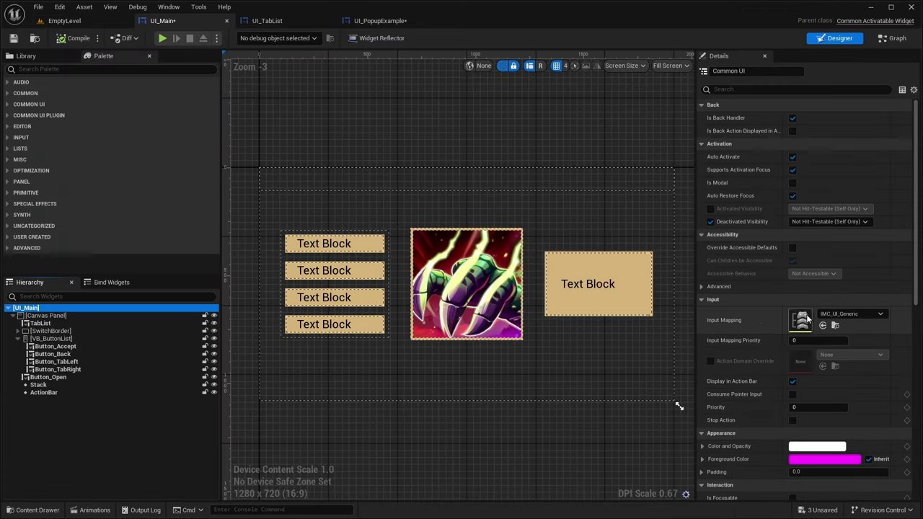
left_click(381, 20)
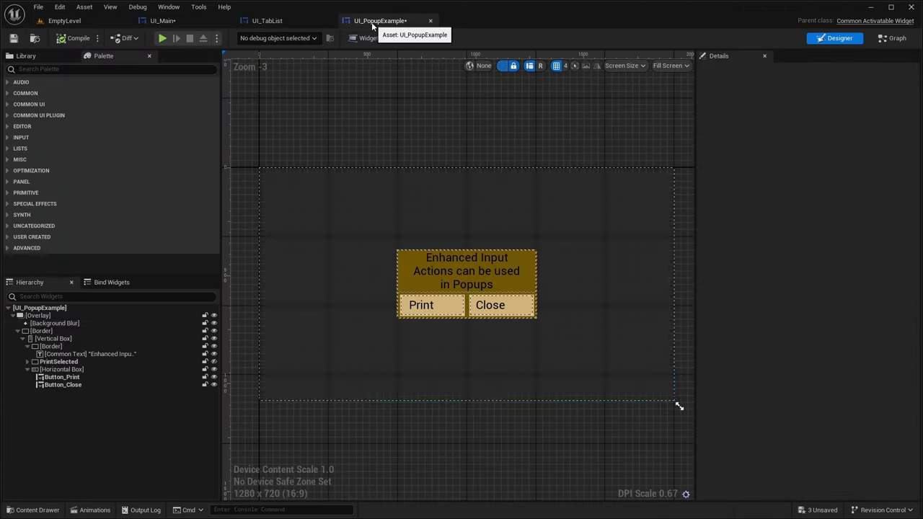
left_click(36, 308)
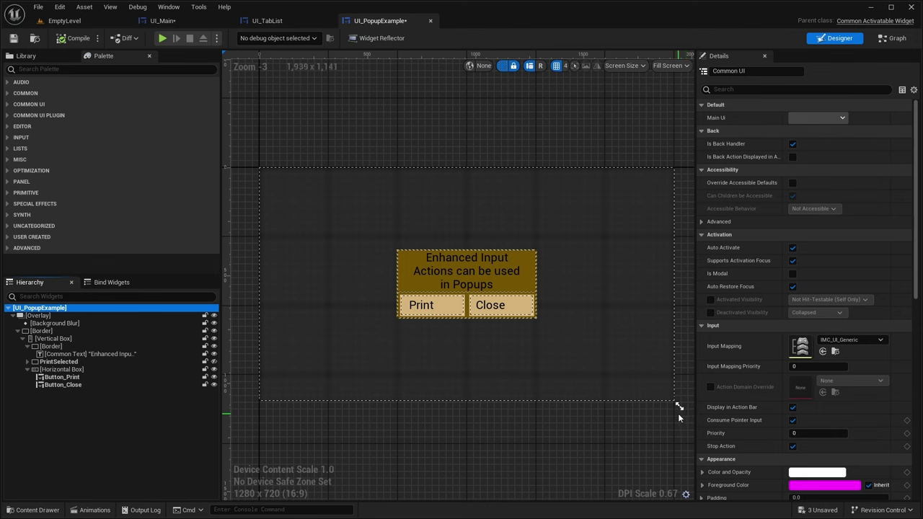
left_click(186, 21)
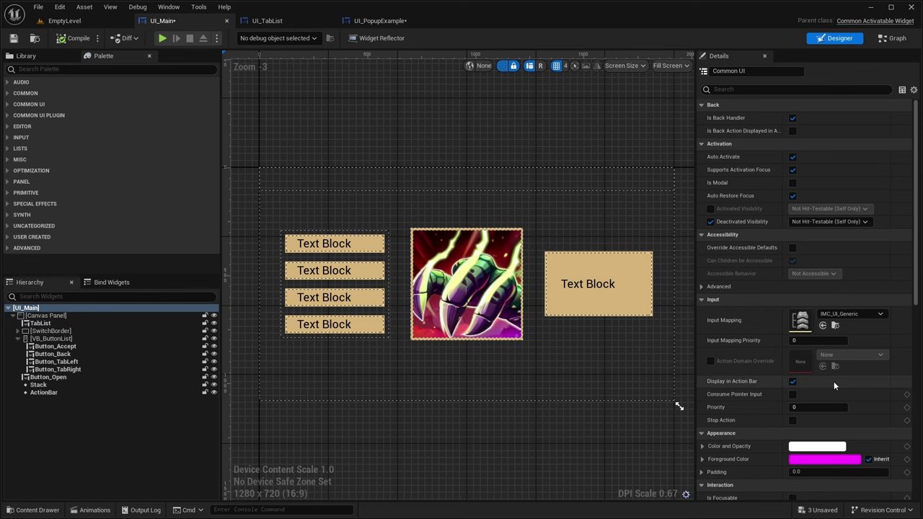
left_click(380, 20)
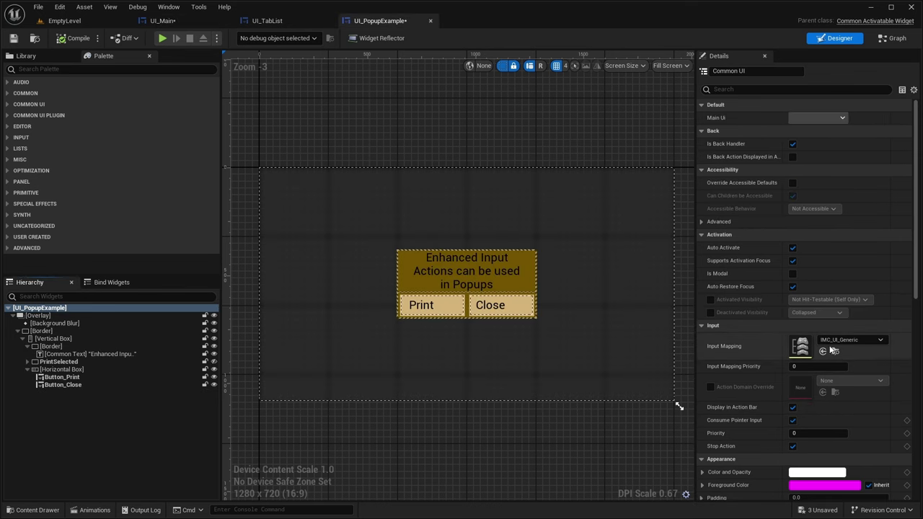
left_click(851, 340)
left_click(811, 171)
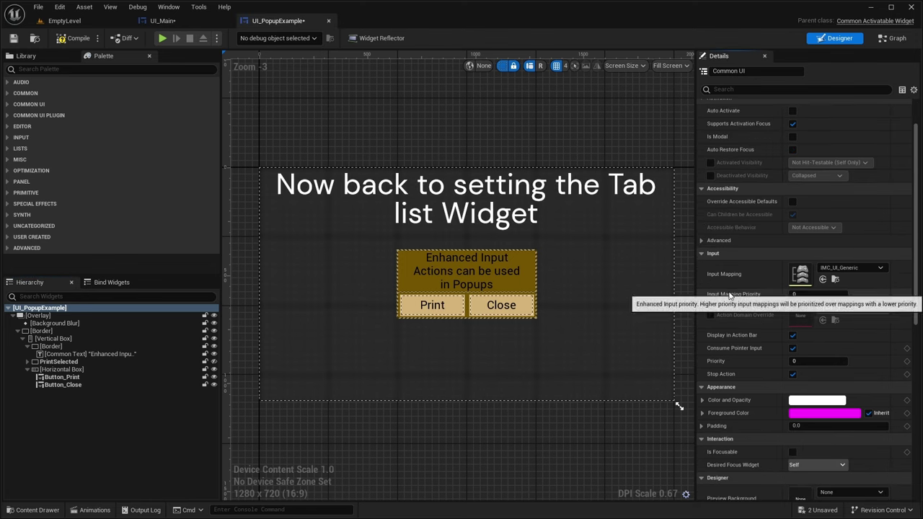
- Set Button_Print's Triggering Enhanced Input Action to IA_UI_Print and enable Display in Action Bar
scroll(746, 275, "down", 3)
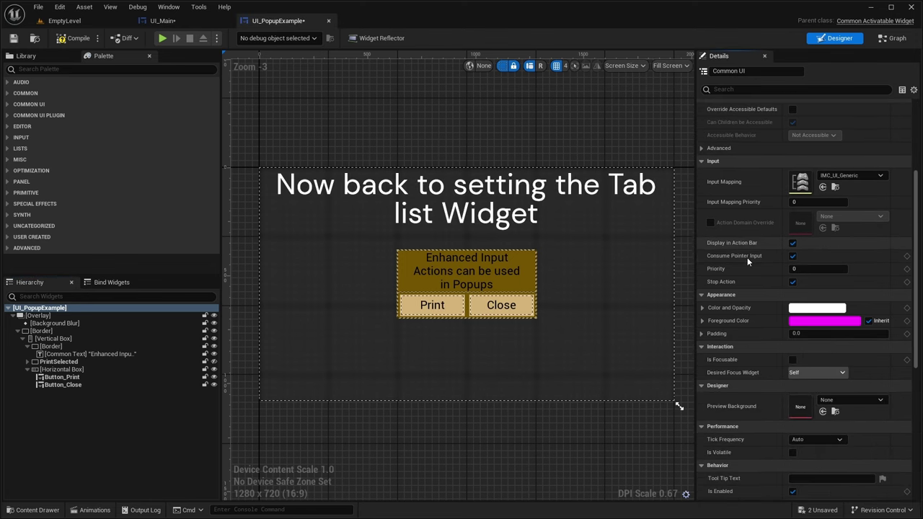
scroll(748, 262, "down", 2)
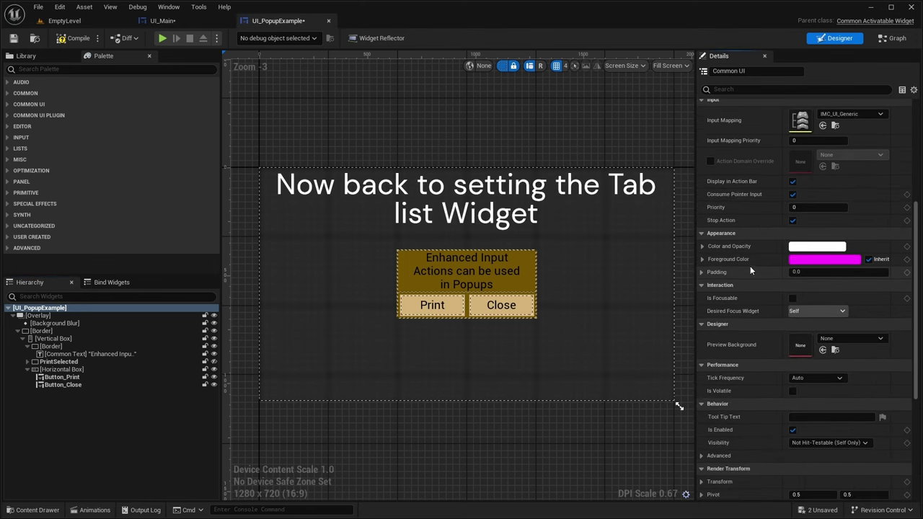
scroll(725, 251, "up", 1)
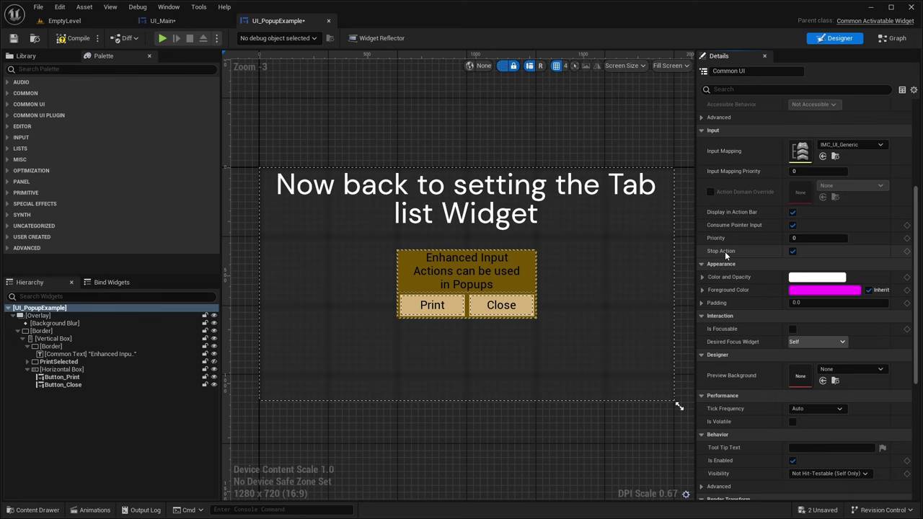
left_click(56, 377)
scroll(794, 255, "down", 3)
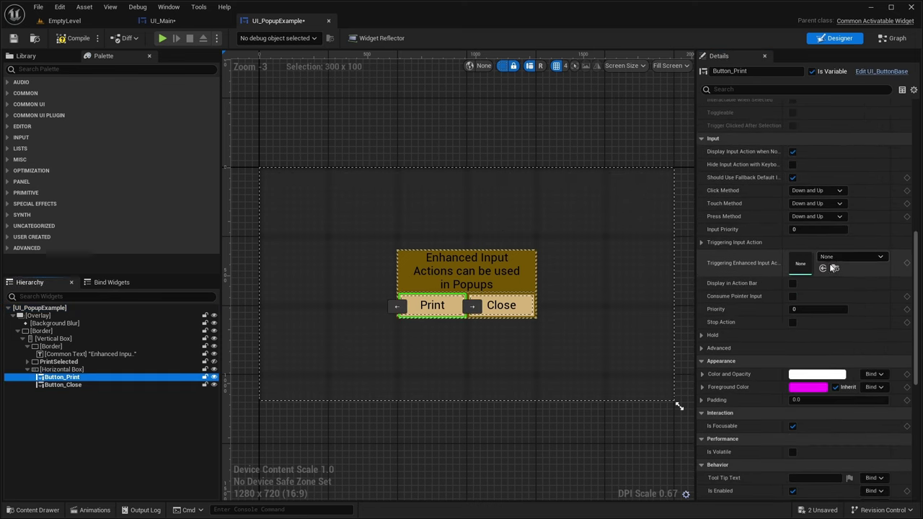
left_click(843, 258)
scroll(835, 394, "down", 2)
left_click(822, 439)
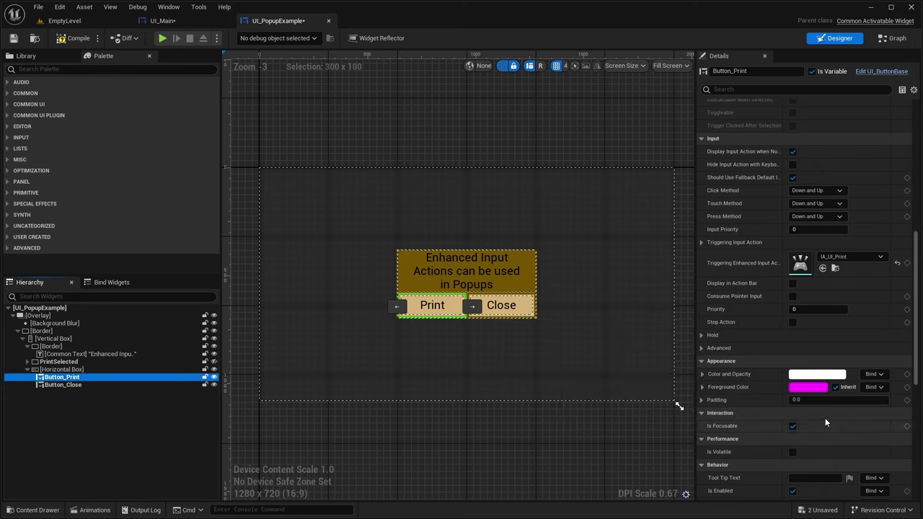
left_click(792, 283)
- Set Button_Close's Triggering Enhanced Input Action to IA_UI_Close and enable Display in Action Bar
left_click(63, 385)
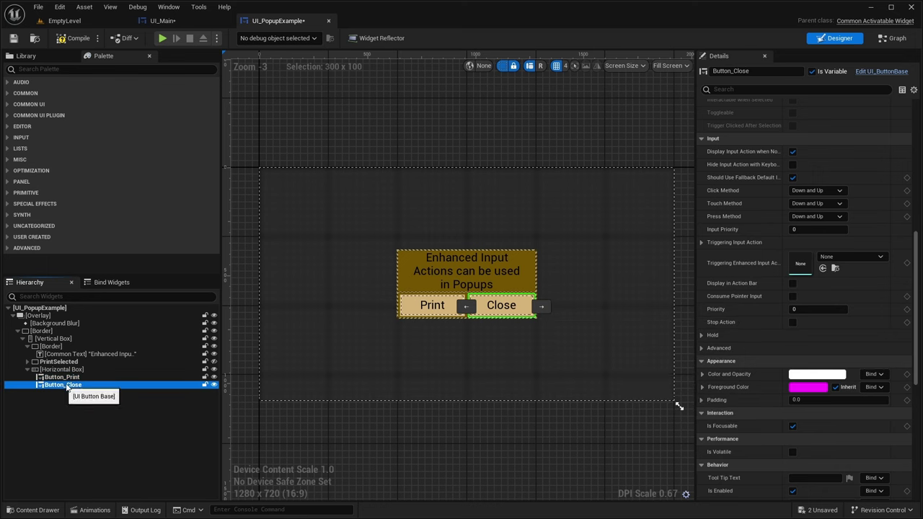
left_click(844, 257)
scroll(830, 417, "down", 2)
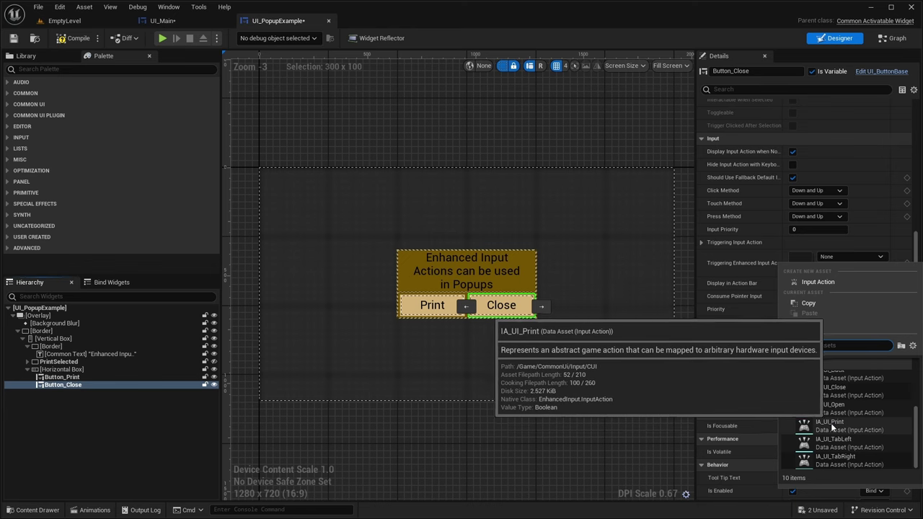
left_click(834, 391)
left_click(792, 283)
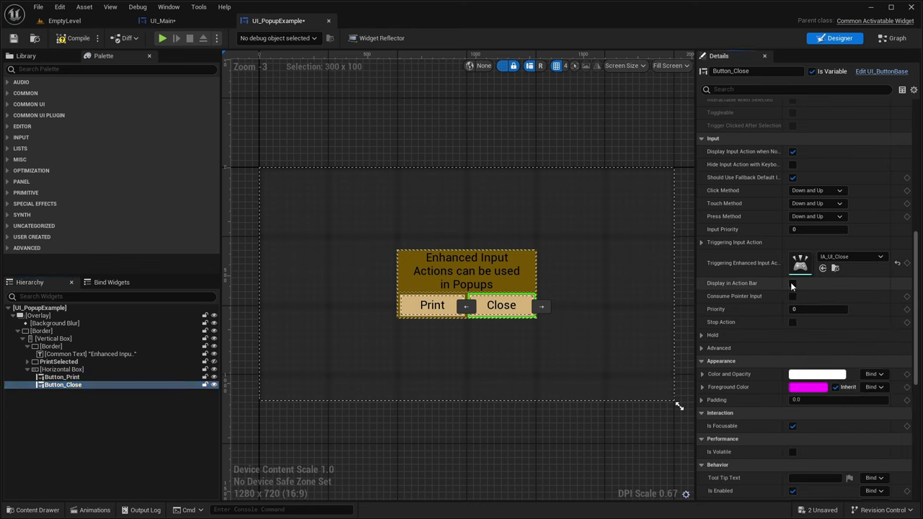
- Play-test EmptyLevel, try the Accept action and stop the session
scroll(820, 277, "down", 3)
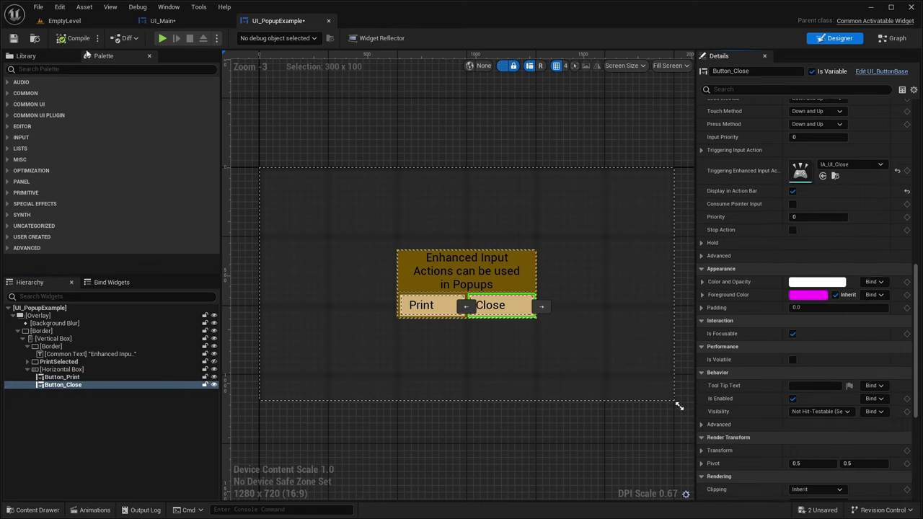
left_click(163, 21)
right_click_drag(355, 190, 376, 184)
left_click(80, 21)
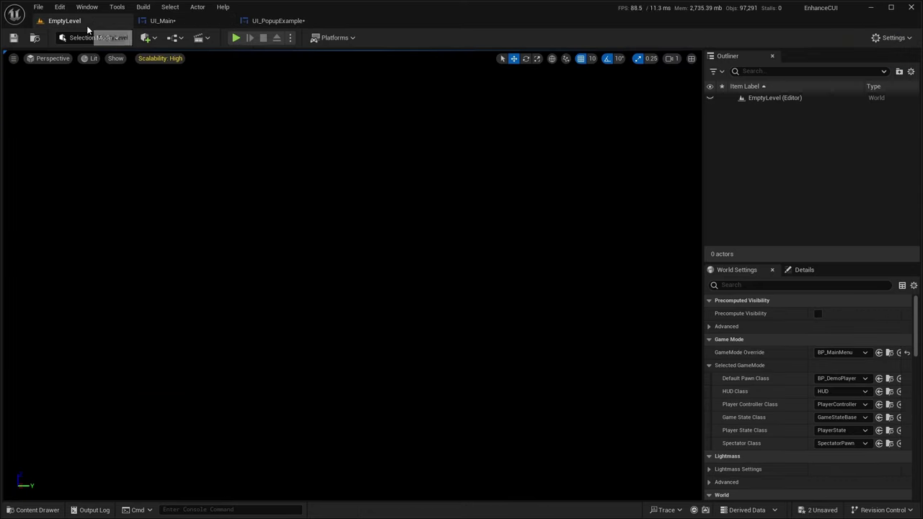
left_click(237, 39)
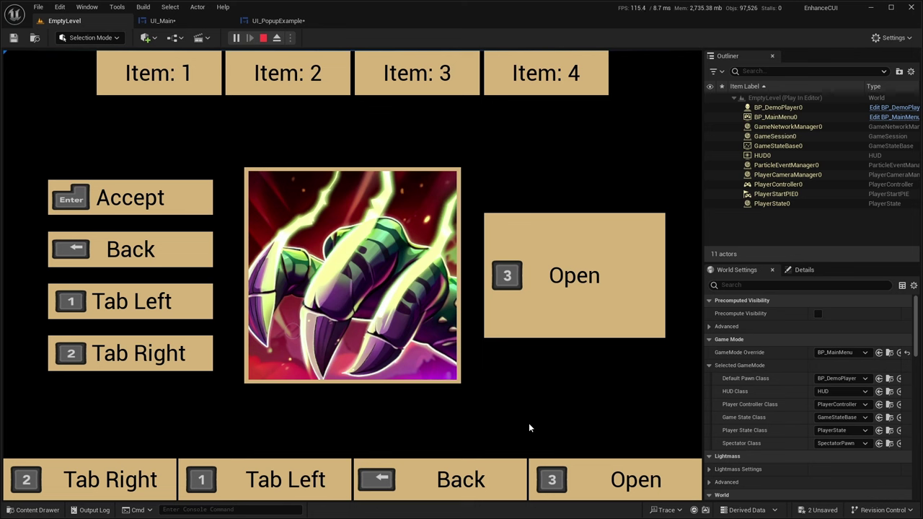
key("Return")
left_click(264, 38)
- Review the tab input actions and action bar option of TabList in UI_Main, and open its UI_TabList blueprint
left_click(40, 323)
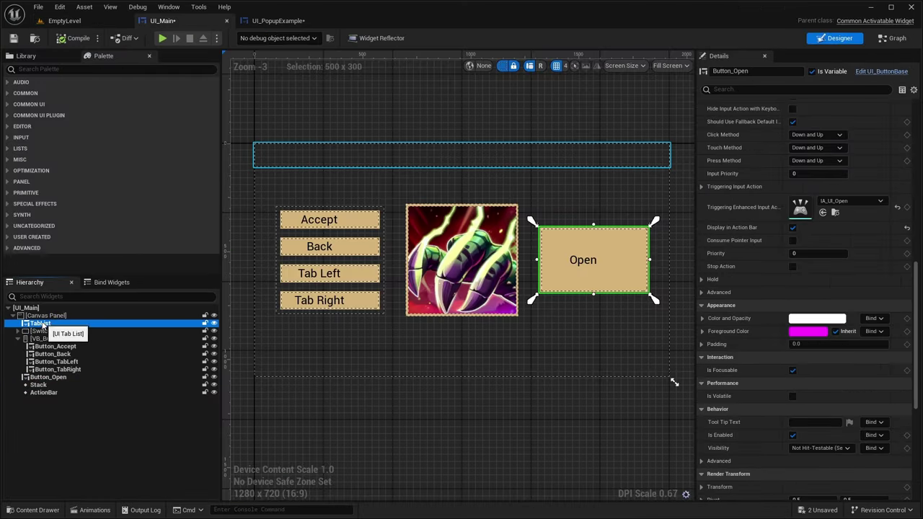
scroll(804, 228, "up", 5)
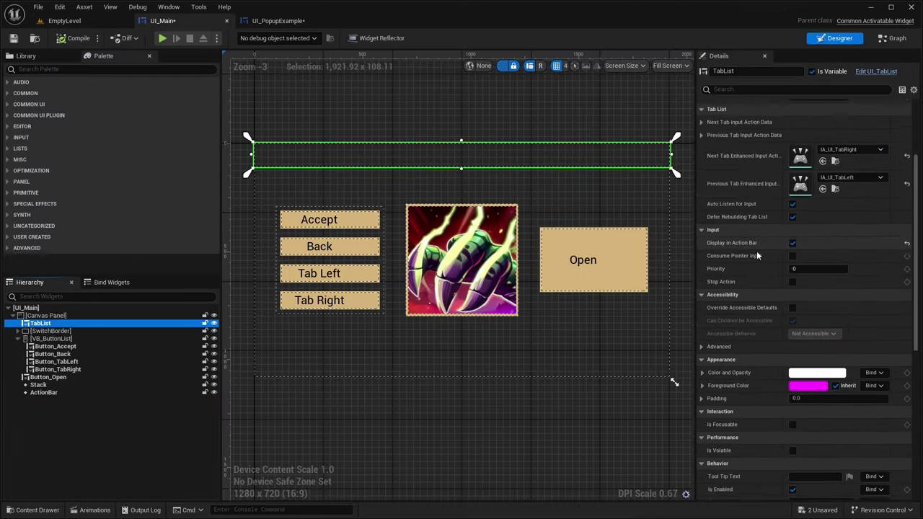
scroll(753, 254, "up", 1)
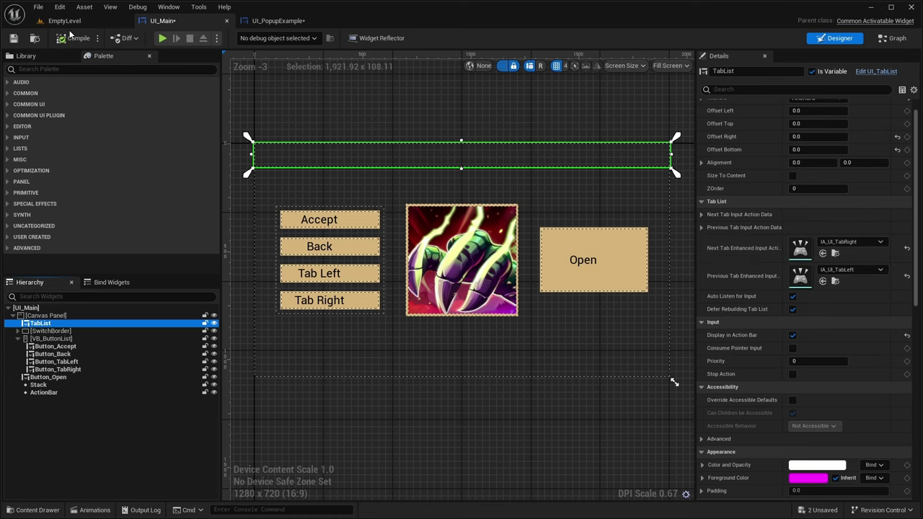
left_click(876, 71)
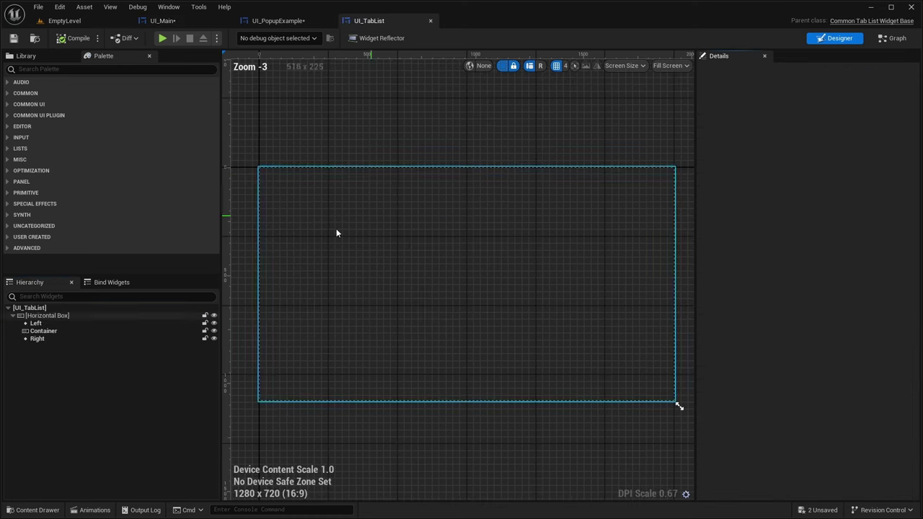
- On the UI_TabList root, set Next Tab Enhanced Input Action to IA_UI_TabRight and the Previous Tab one to IA_UI_TabLeft
left_click(26, 312)
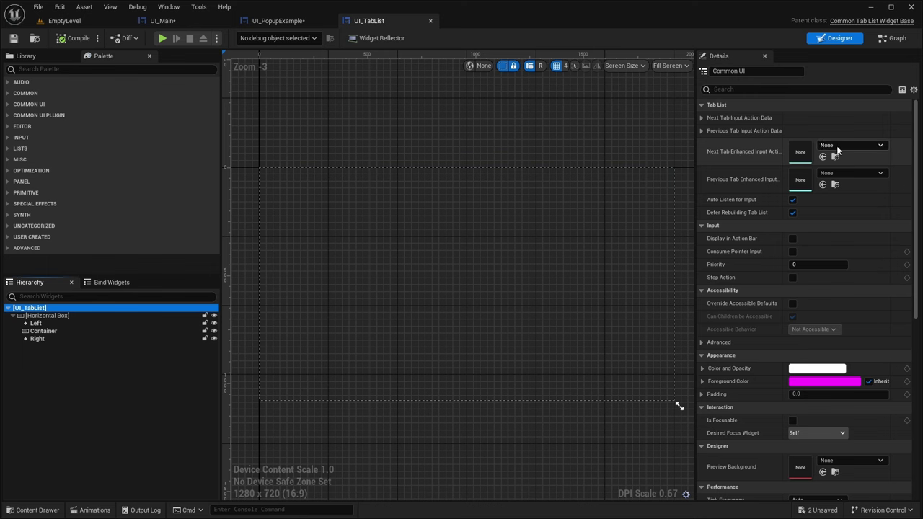
left_click(838, 148)
scroll(836, 325, "down", 3)
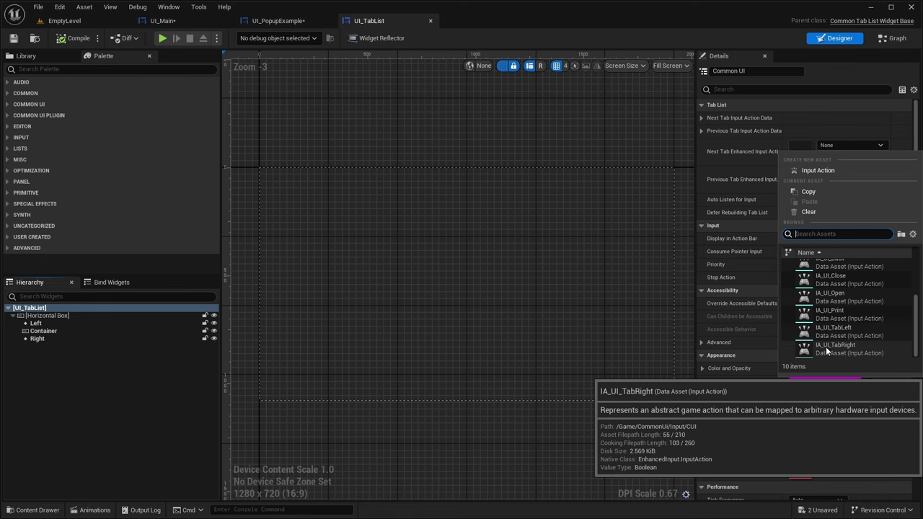
left_click(829, 330)
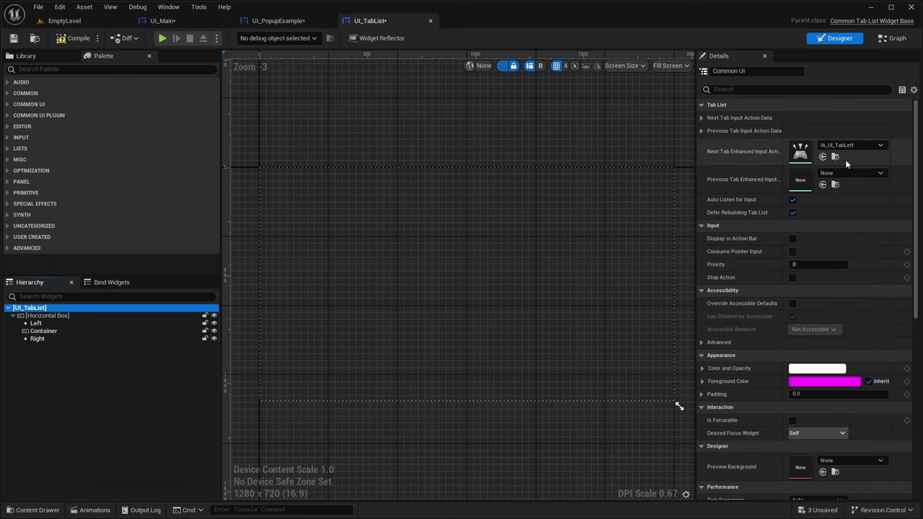
left_click(848, 145)
left_click(841, 362)
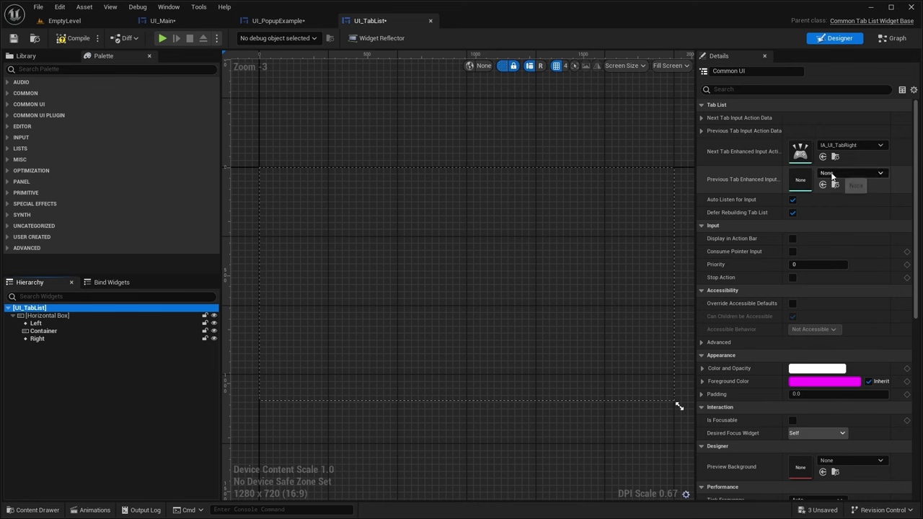
left_click(851, 173)
left_click(844, 362)
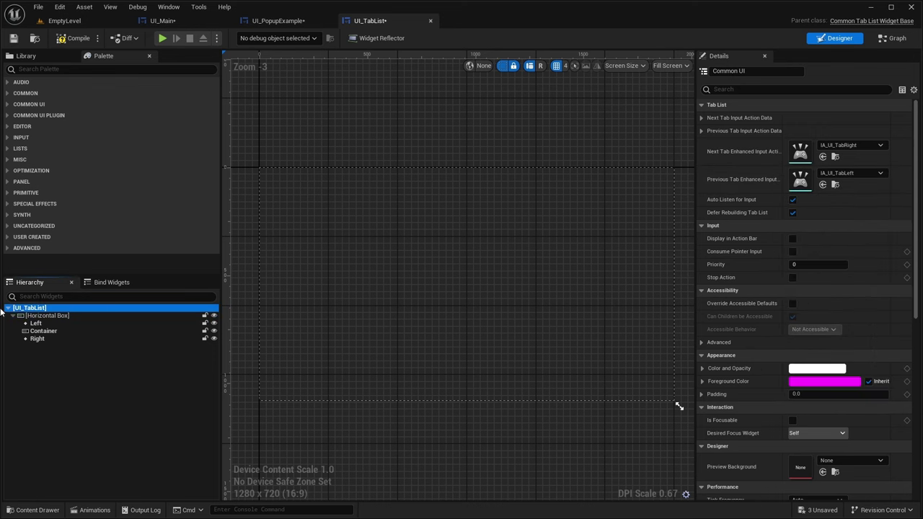
- Set the Enhanced Input Action of UI_TabList's Left action widget to IA_UI_TabLeft
left_click(35, 323)
scroll(751, 176, "down", 1)
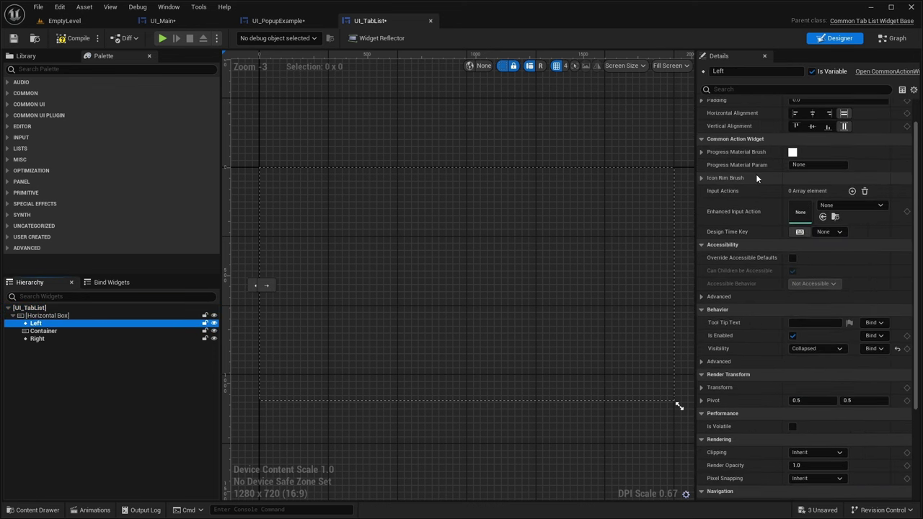
left_click(830, 204)
scroll(832, 359, "down", 3)
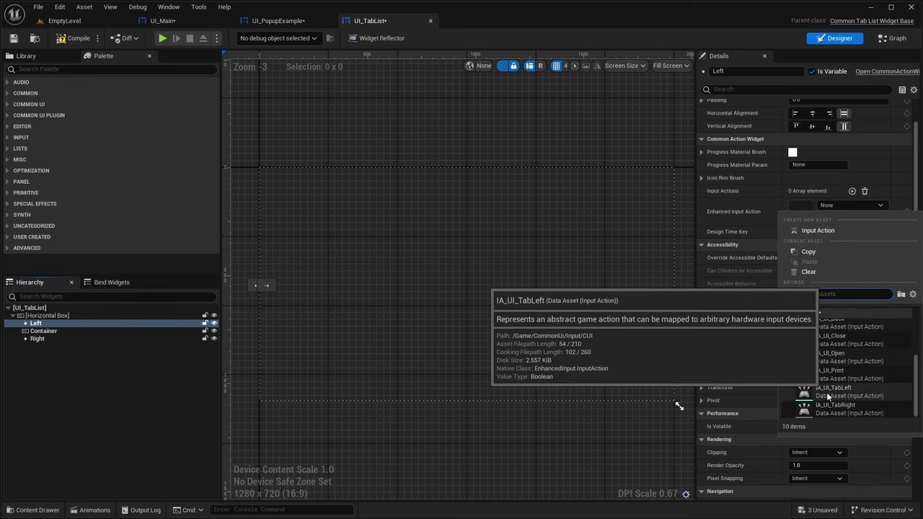
left_click(827, 392)
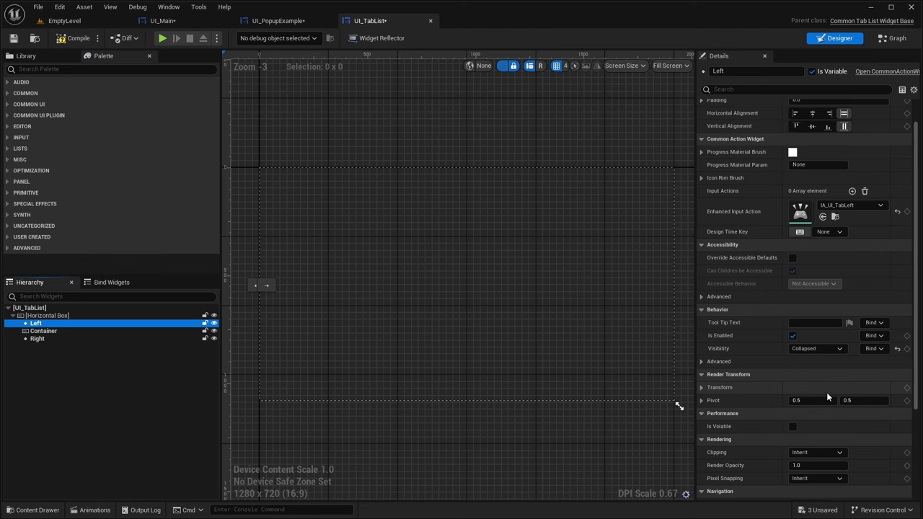
- Set the Enhanced Input Action of UI_TabList's Right action widget to IA_UI_TabRight
left_click(36, 338)
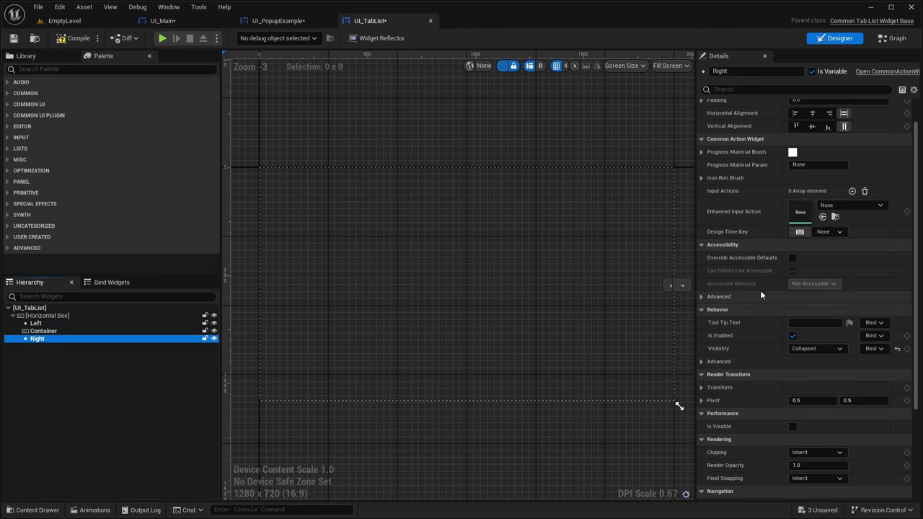
left_click(828, 206)
scroll(831, 356, "down", 3)
left_click(836, 408)
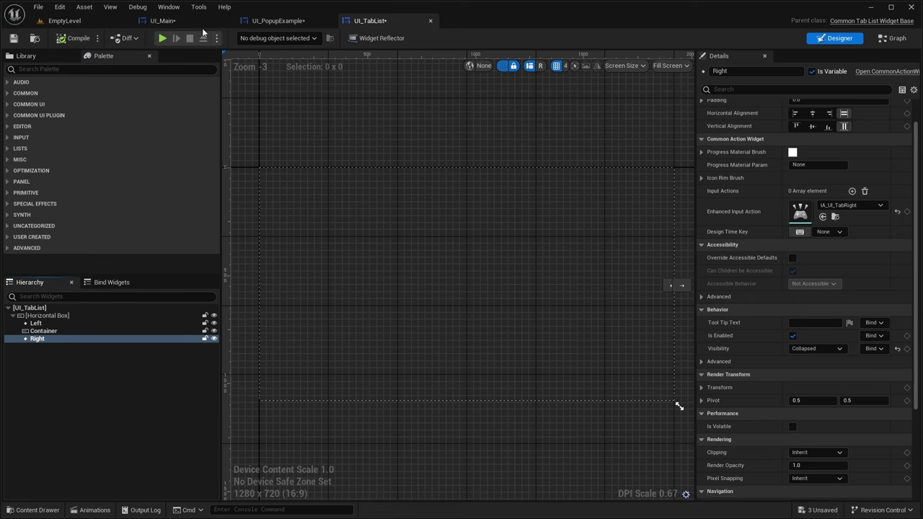
- Play-test the menu to check the input icons beside the tab list, and stop the session
left_click(163, 21)
left_click(164, 37)
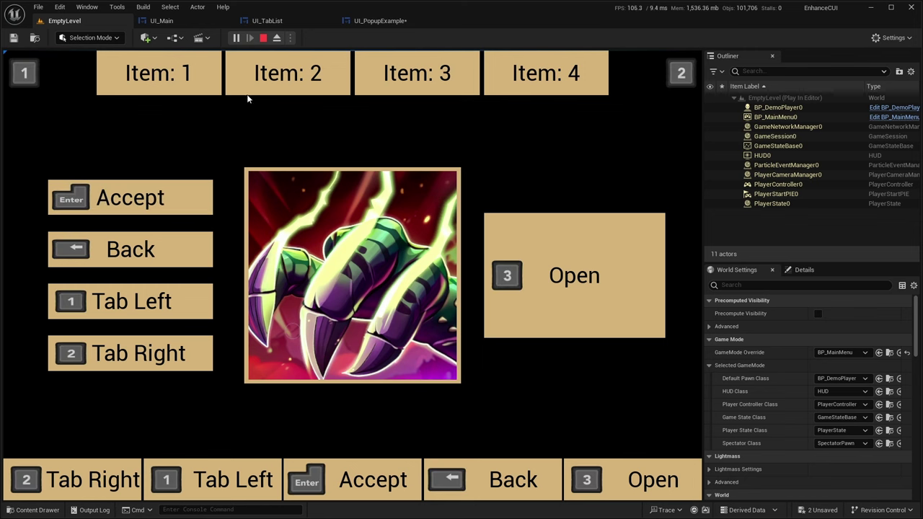
left_click(263, 38)
- Open the InputData blueprint from CommonUi/Input and set its Enhanced Input Click Action to IA_UI_Accept
left_click(37, 510)
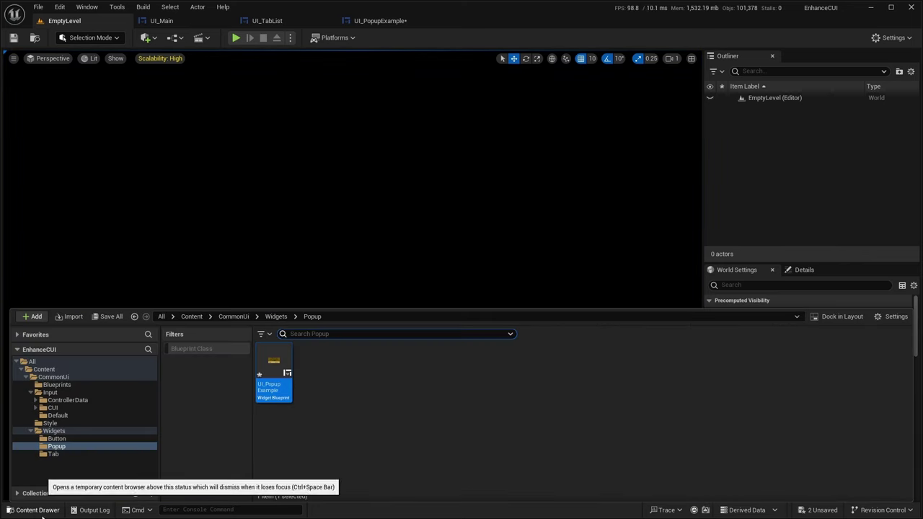
left_click(57, 417)
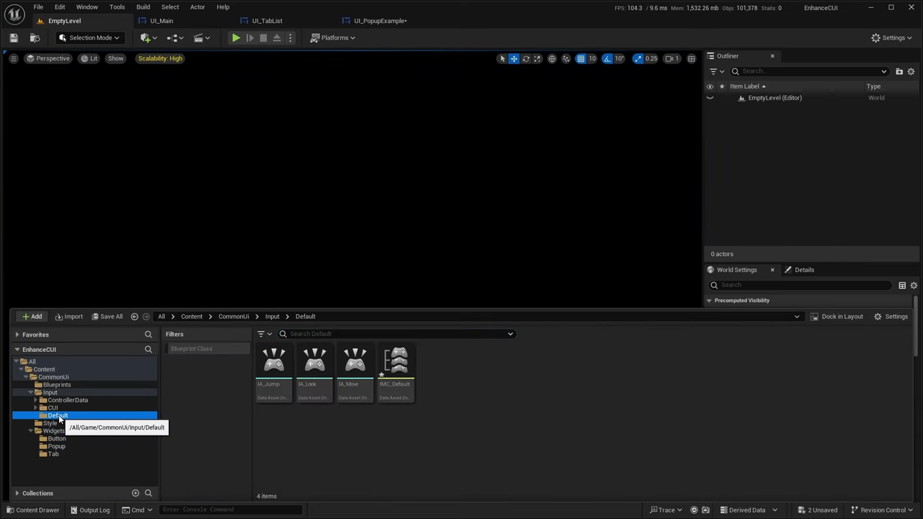
left_click(51, 393)
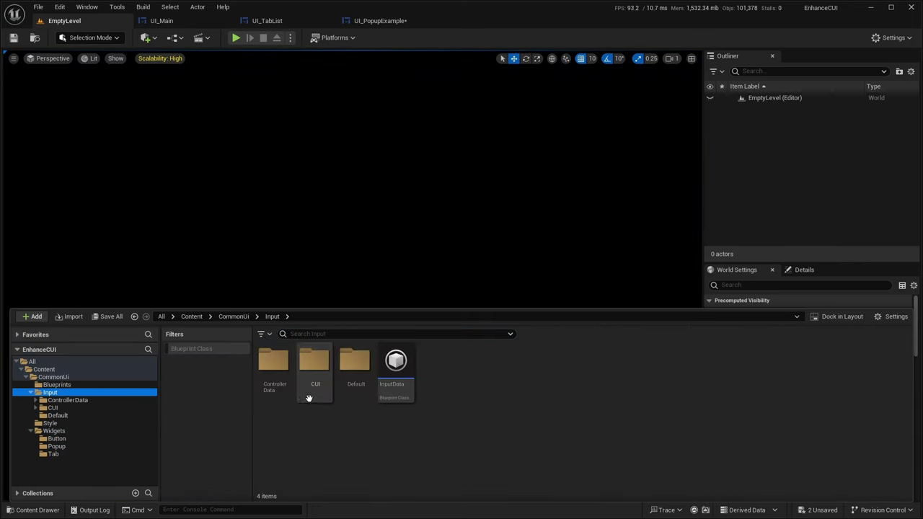
double_click(396, 364)
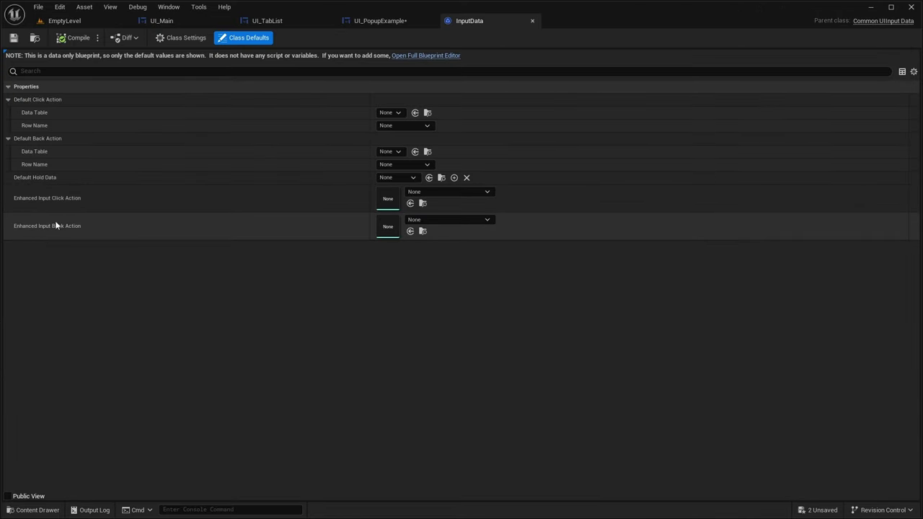
left_click(433, 192)
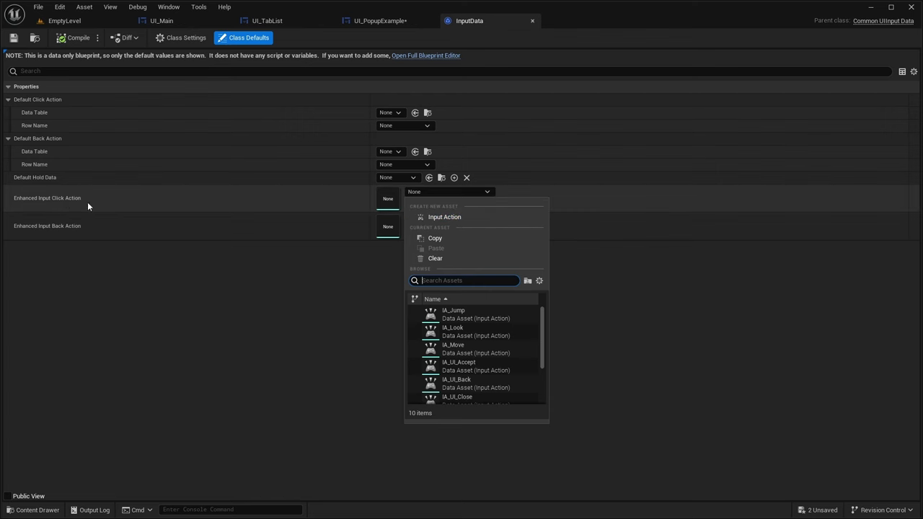
scroll(487, 332, "down", 2)
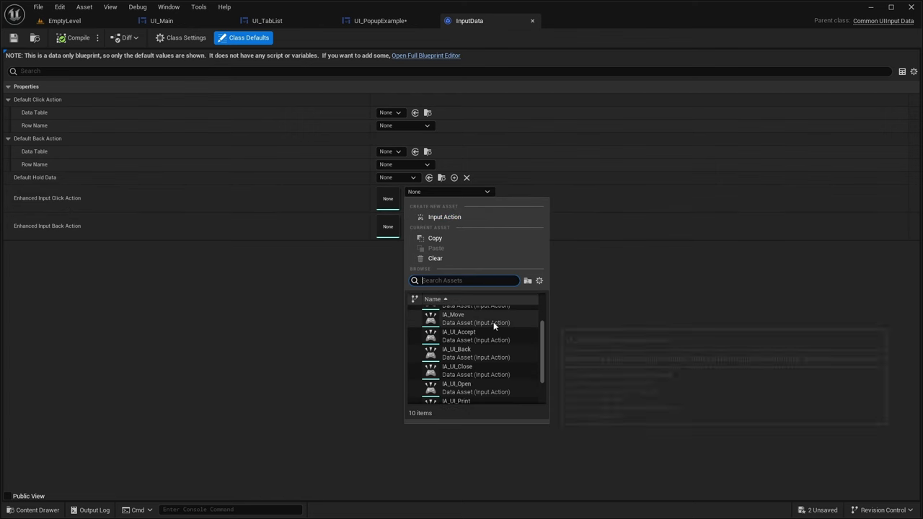
left_click(488, 333)
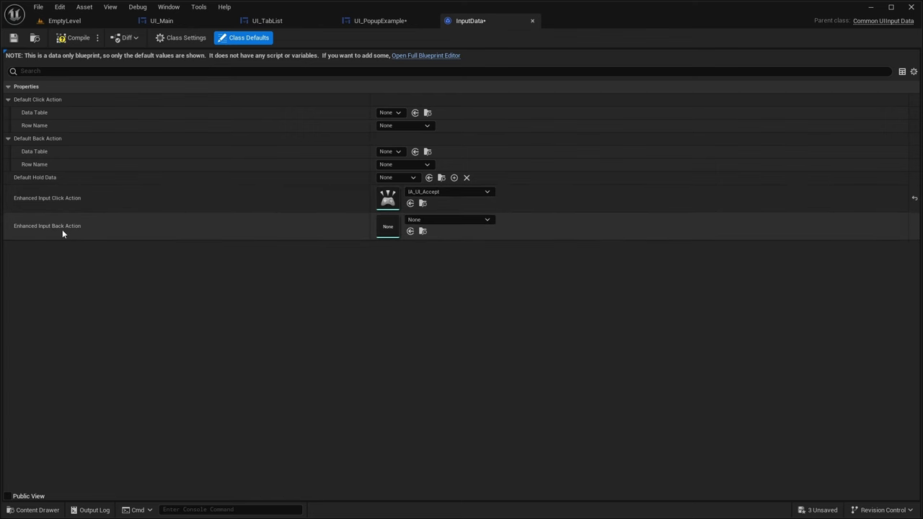
- Set InputData's Enhanced Input Back Action to IA_UI_Back, save the blueprint and close it
left_click(447, 219)
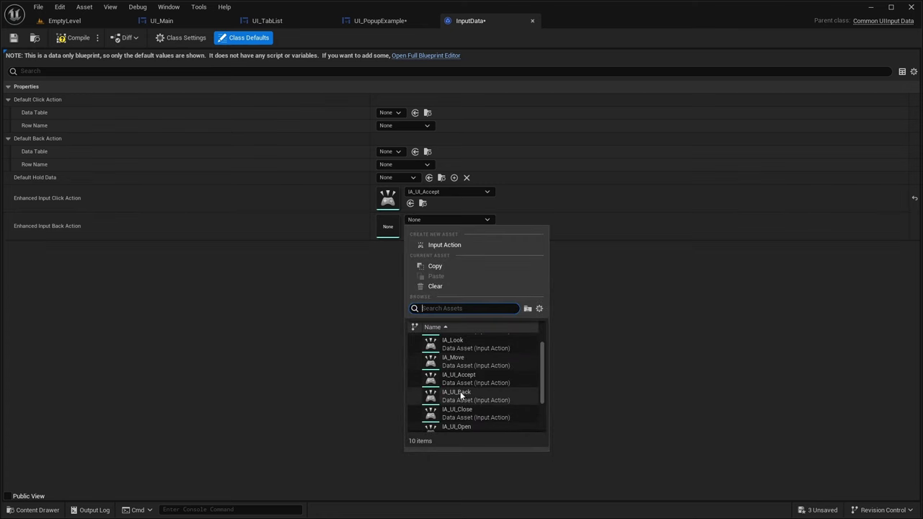
left_click(460, 392)
left_click(13, 38)
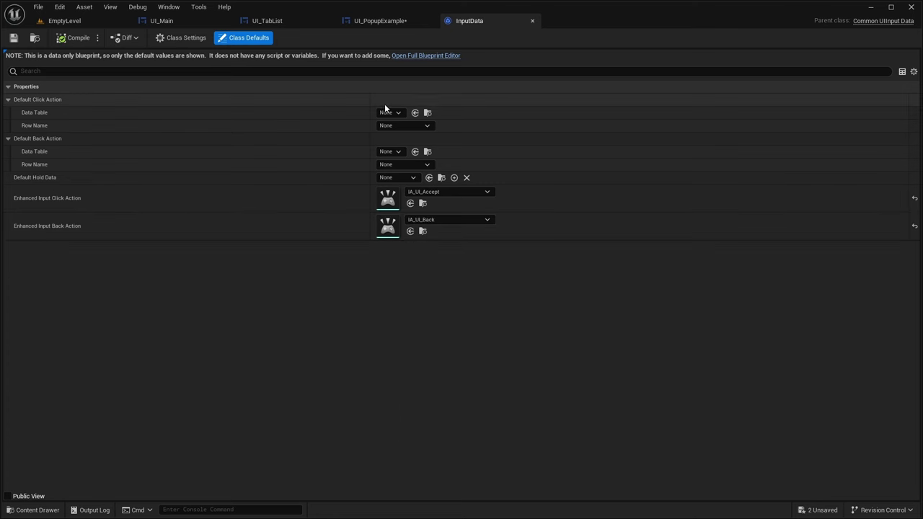
left_click(532, 21)
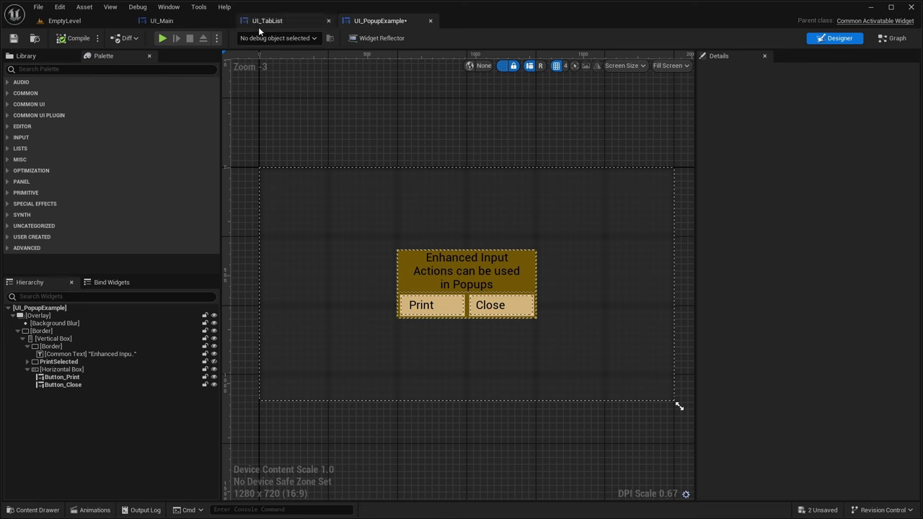
- Play-test EmptyLevel with the gamepad, moving focus between the Open, Tab Left and Accept buttons and trying Accept
left_click(90, 20)
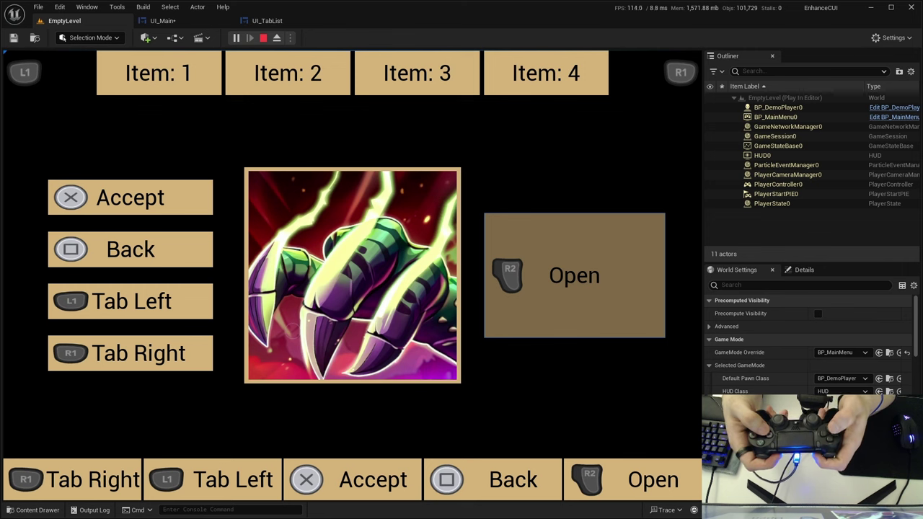
key("Left")
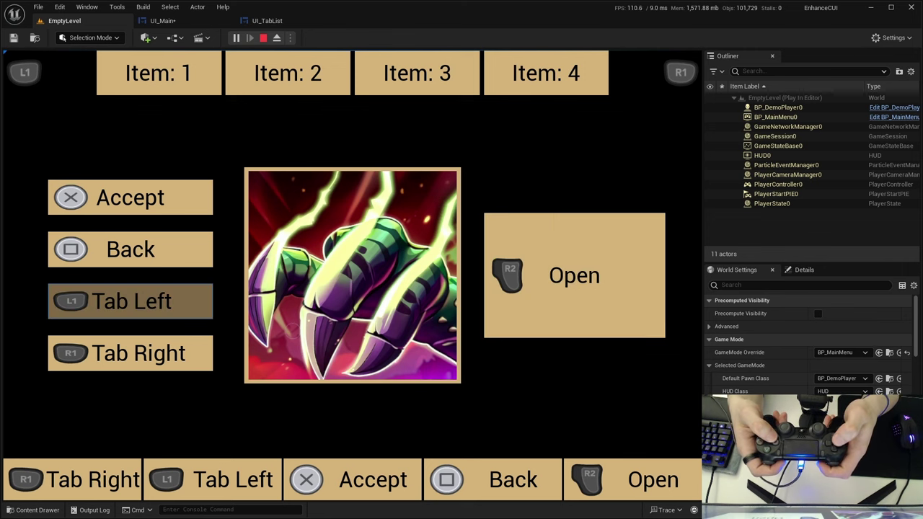
key("Up")
key("Up")
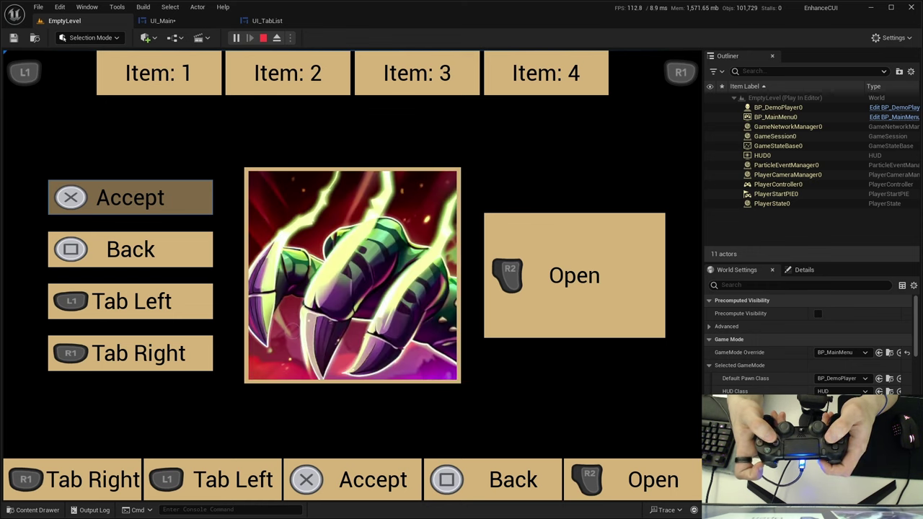
key("Down")
key("Down")
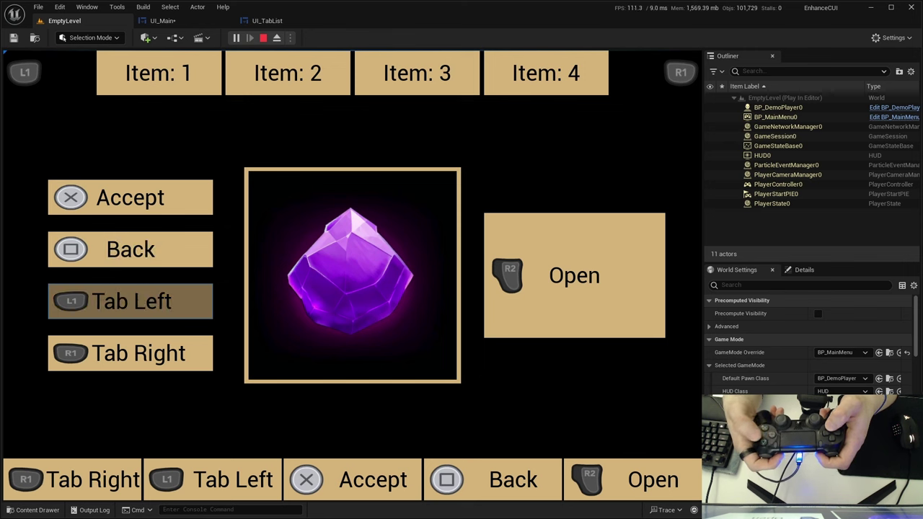
key("Up")
key("Up")
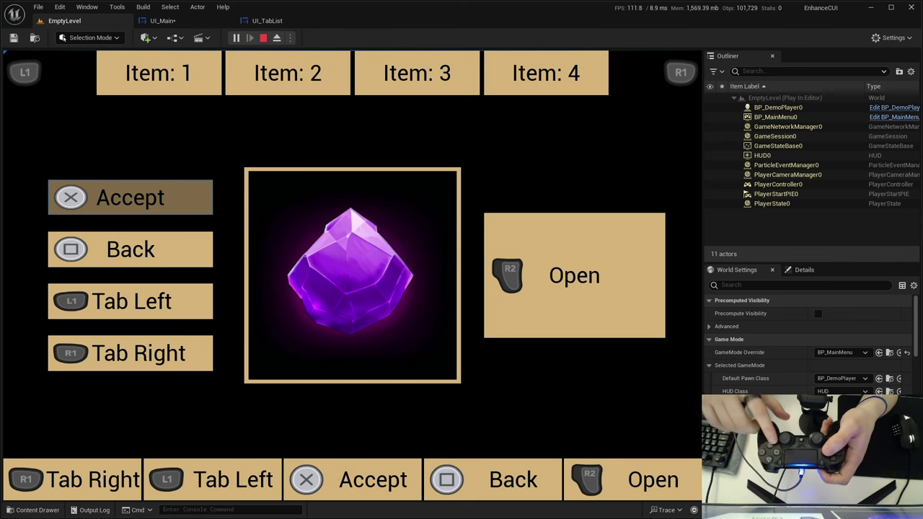
key("Return")
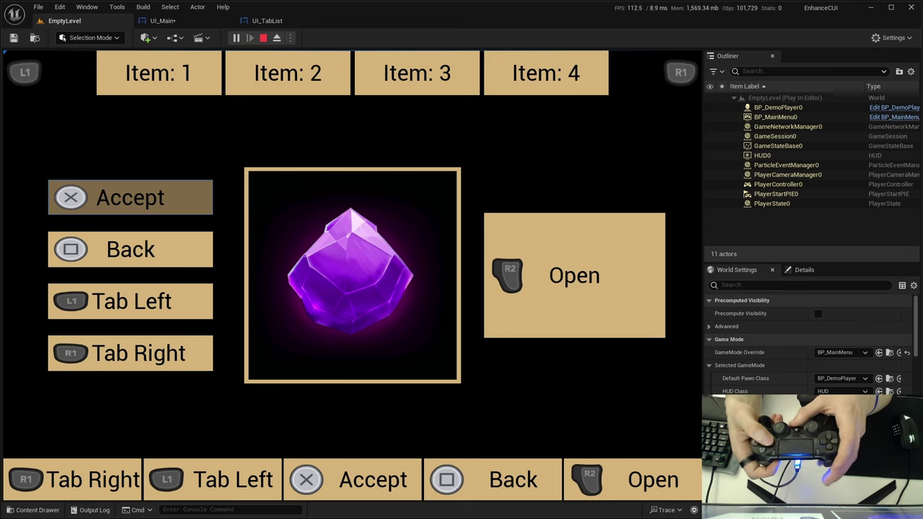
key("Escape")
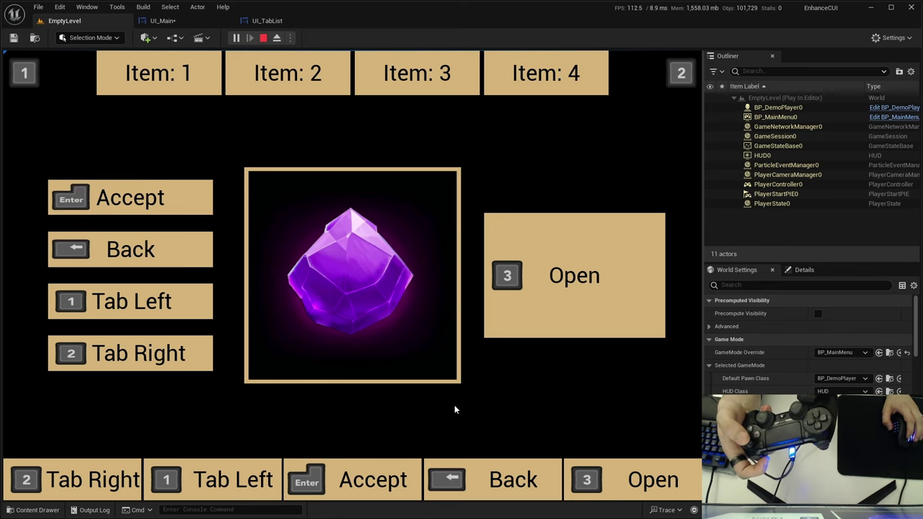
- Try the Accept, Back and Tab buttons and the Item 1 to Item 4 tabs with the mouse, and stop the play session
left_click(343, 480)
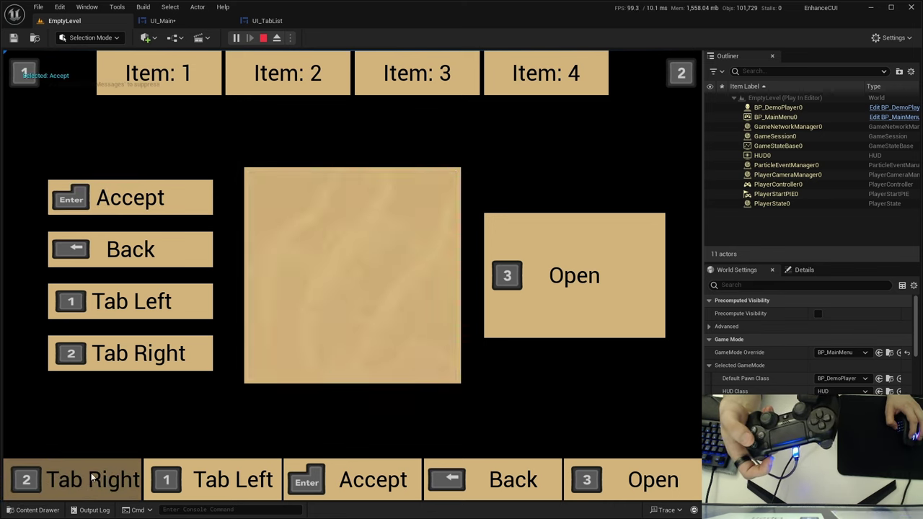
left_click(130, 355)
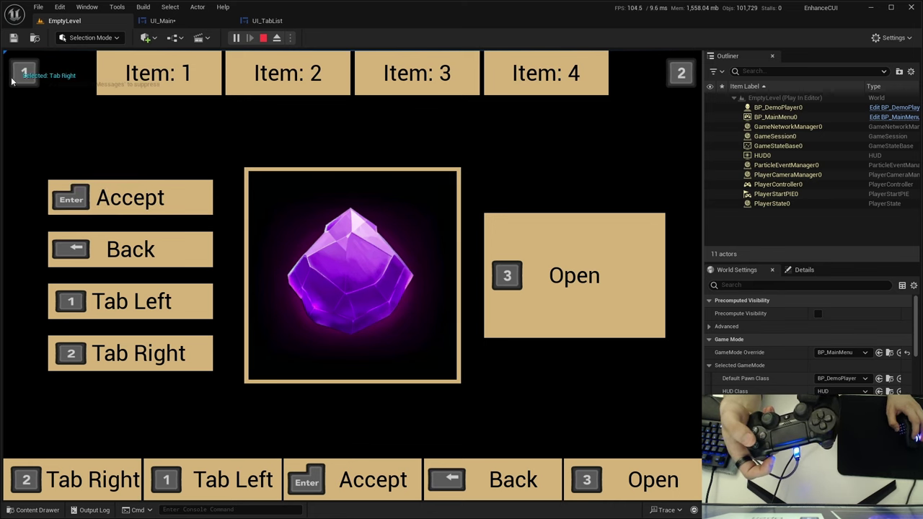
left_click(97, 303)
left_click(101, 250)
left_click(101, 198)
left_click(162, 74)
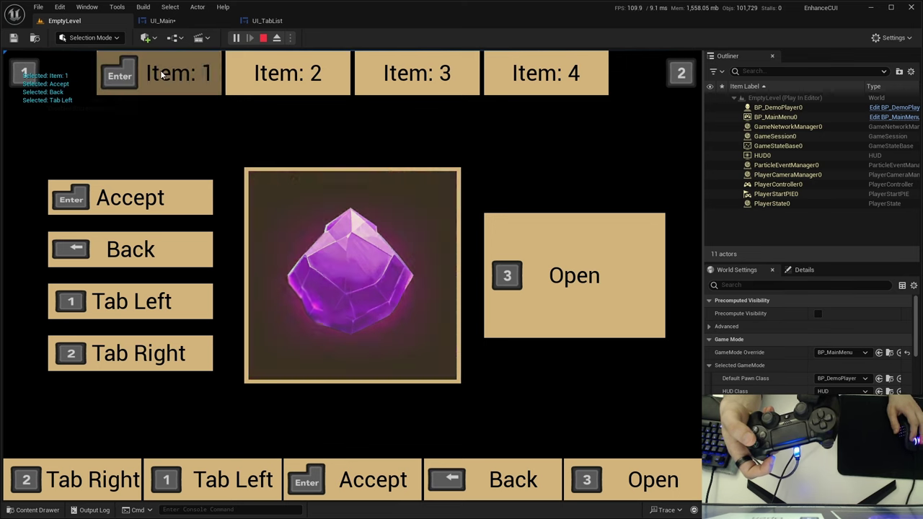
left_click(288, 73)
left_click(417, 73)
left_click(546, 73)
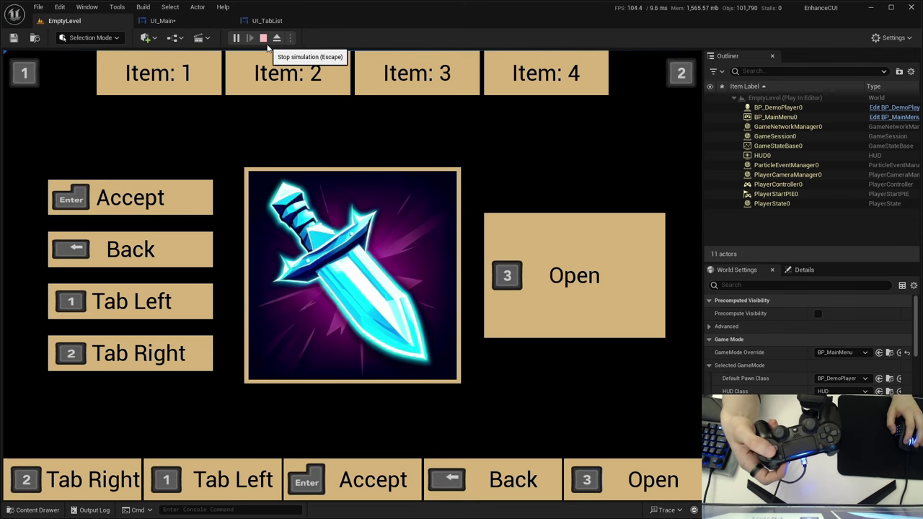
left_click(263, 37)
- Clear the Triggering Enhanced Input Action of Button_Accept in UI_Main by resetting it to its default
left_click(195, 23)
left_click(56, 346)
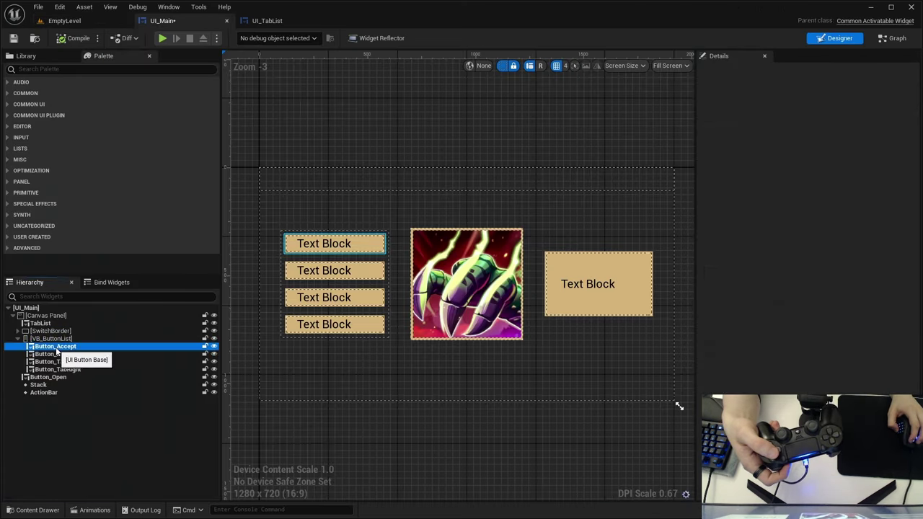
scroll(806, 227, "down", 10)
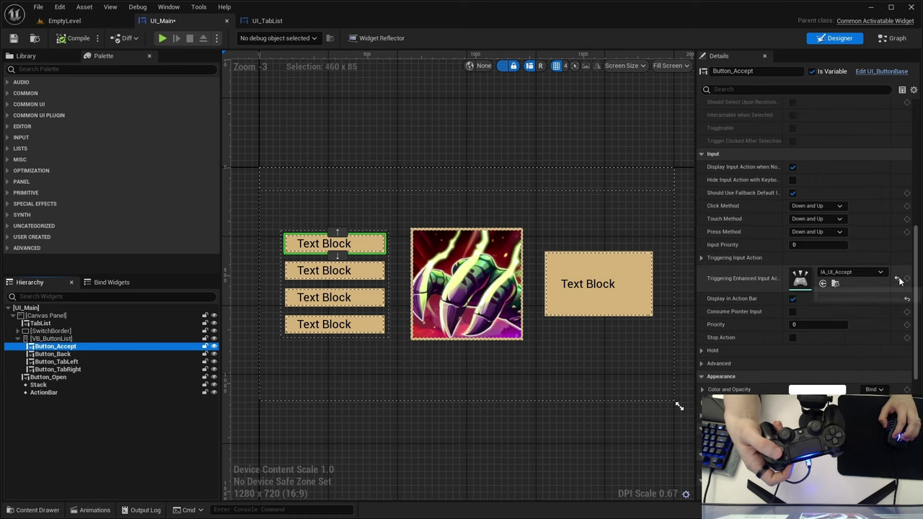
- Play-test EmptyLevel with the gamepad, moving focus from Accept to the item tabs and selecting Items 4, 3 and 2
left_click(69, 21)
left_click(238, 37)
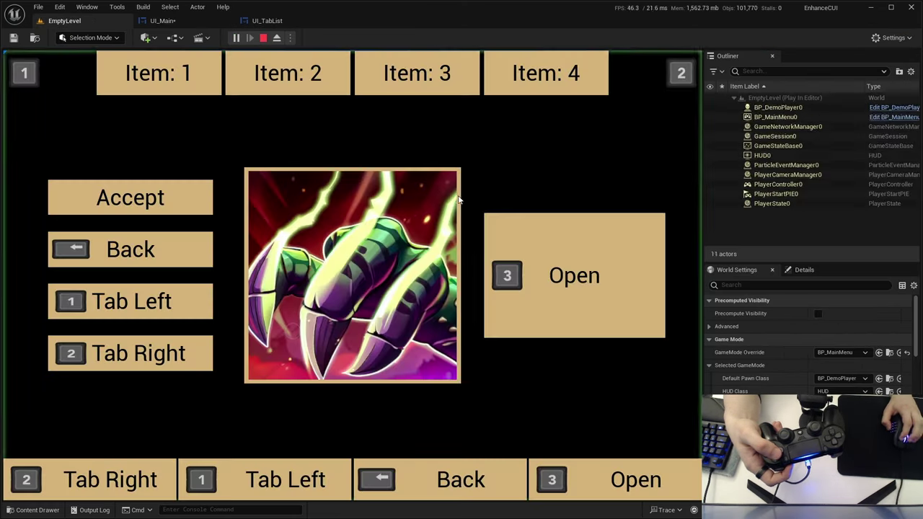
key("Up")
key("Up")
key("Up")
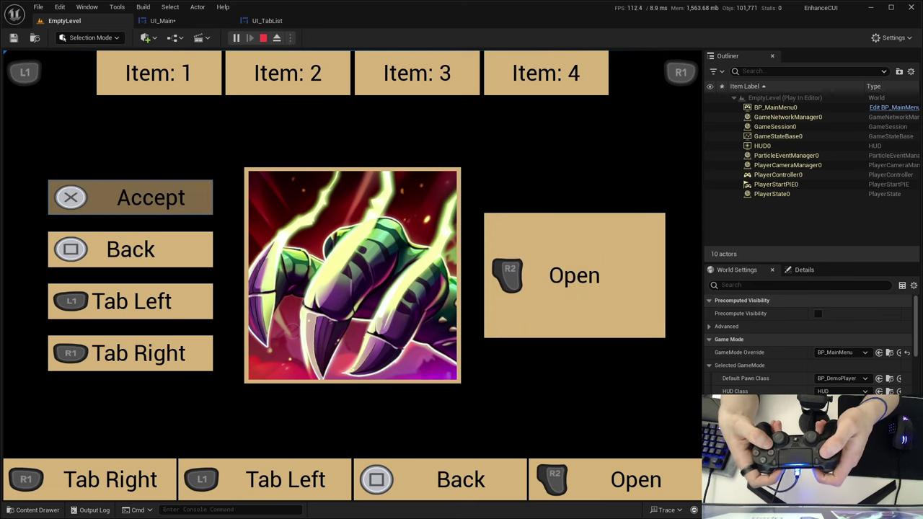
key("Up")
key("Right")
key("Right")
key("Right")
key("Left")
key("Left")
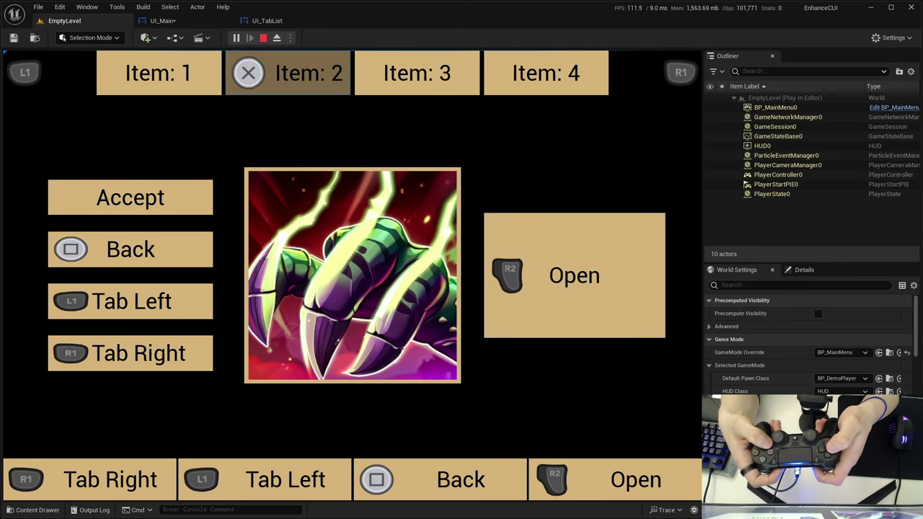
key("Left")
key("Right")
key("Right")
key("Right")
key("Left")
key("Left")
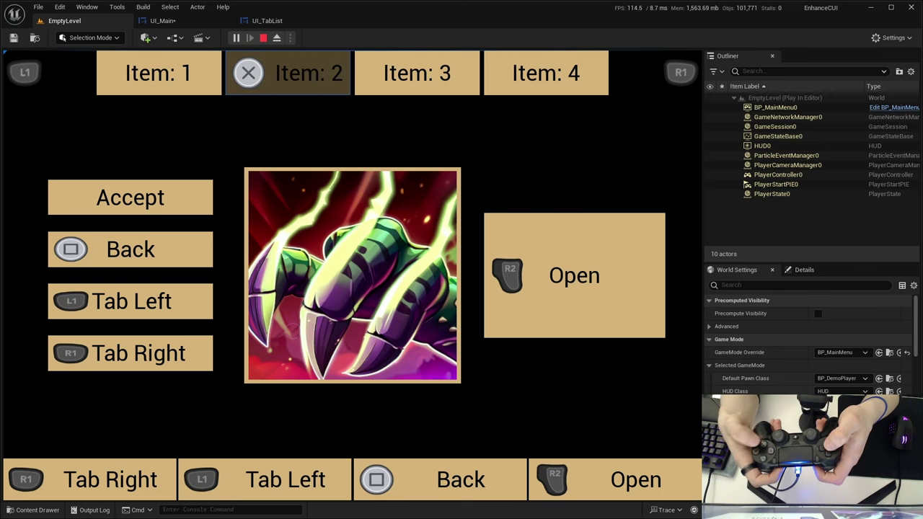
key("Right")
key("Right")
key("Left")
key("Left")
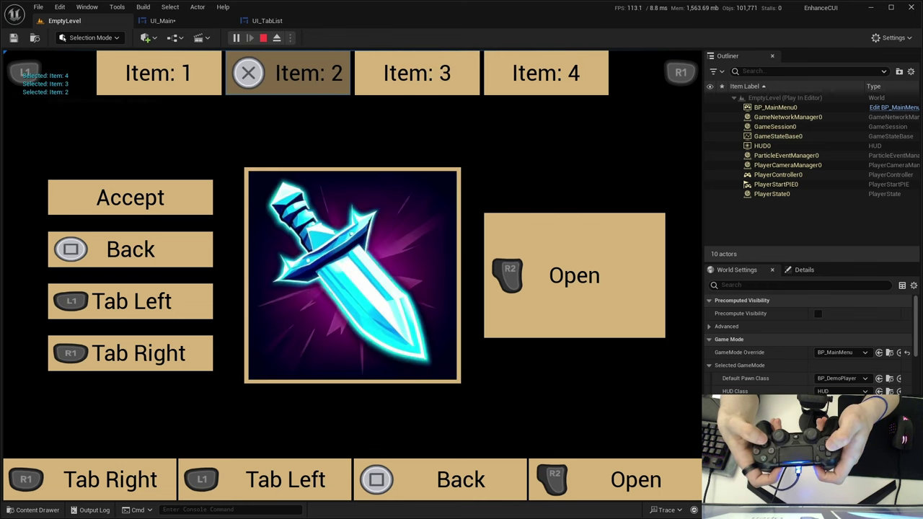
key("Left")
- Move gamepad focus between the Accept button and the Item 1 tab to check their input icons, and stop the play session
key("Down")
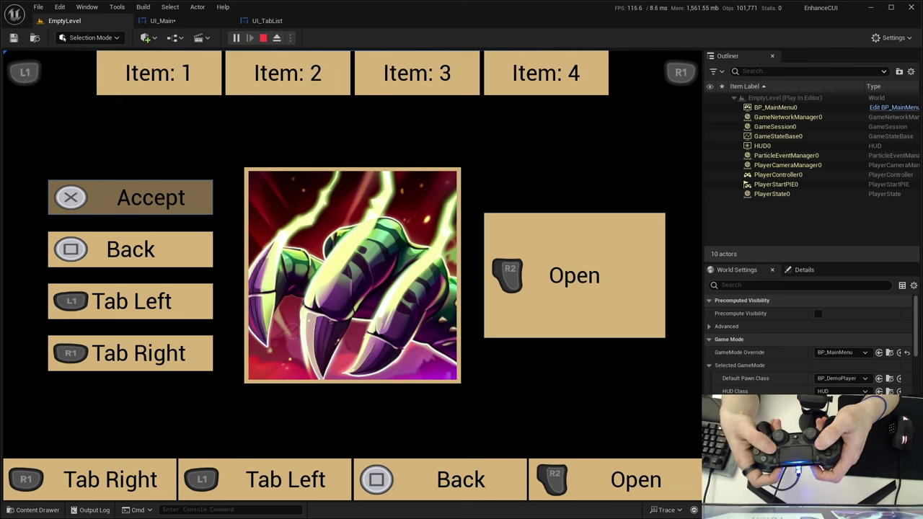
key("Up")
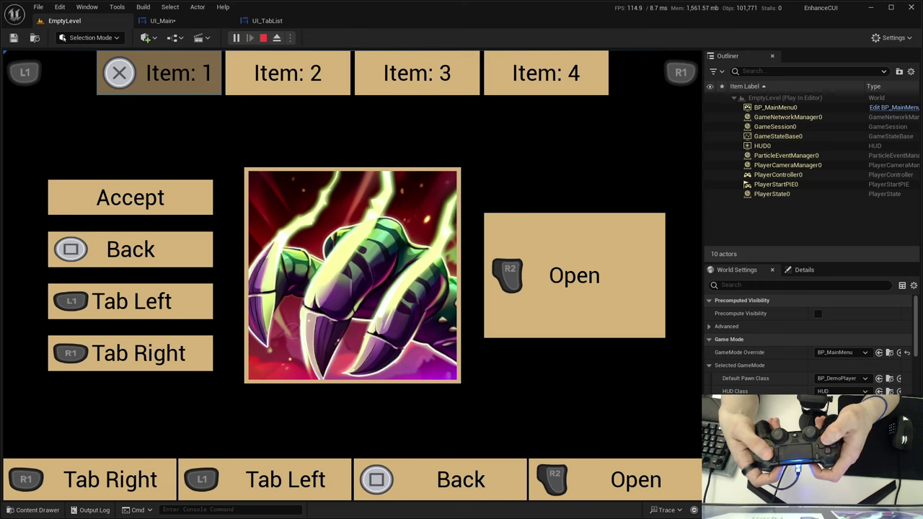
key("Down")
key("Down")
key("Down")
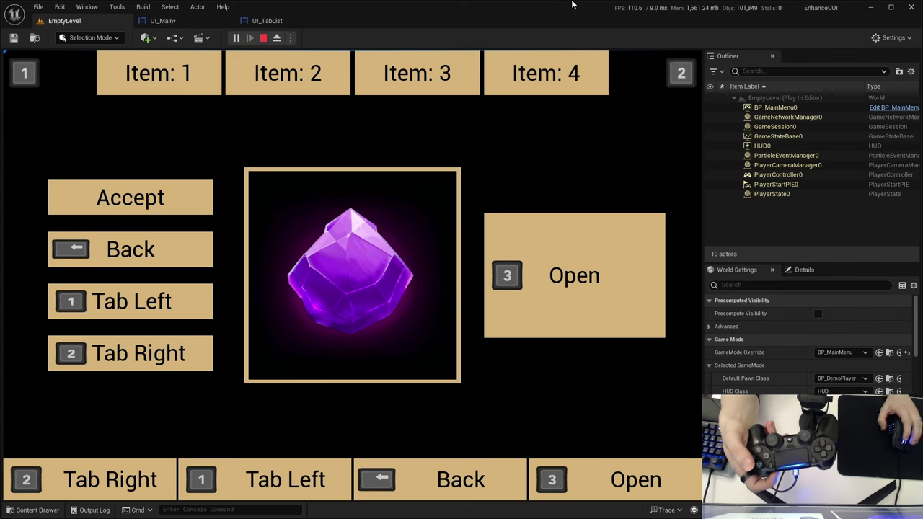
left_click(263, 37)
- Open the BP_DemoPlayer blueprint from CommonUi/Blueprints at an empty area of its Event Graph
left_click(266, 22)
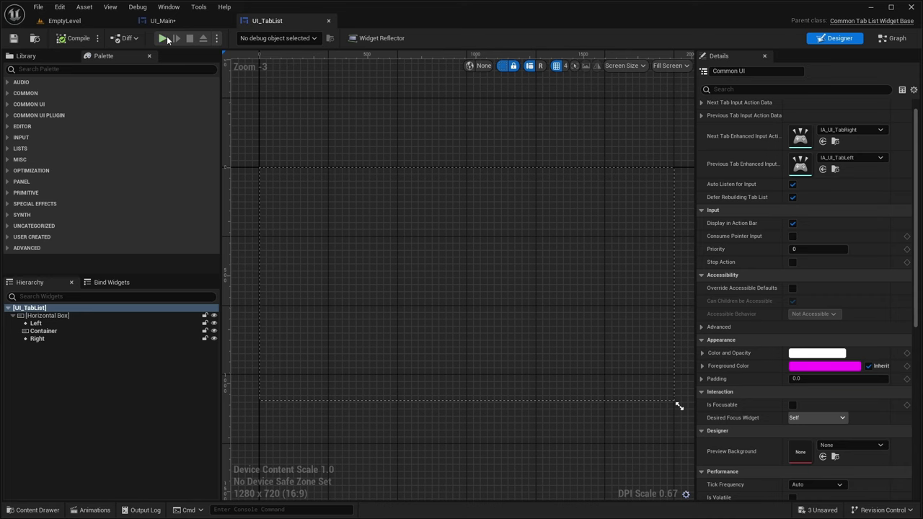
left_click(94, 22)
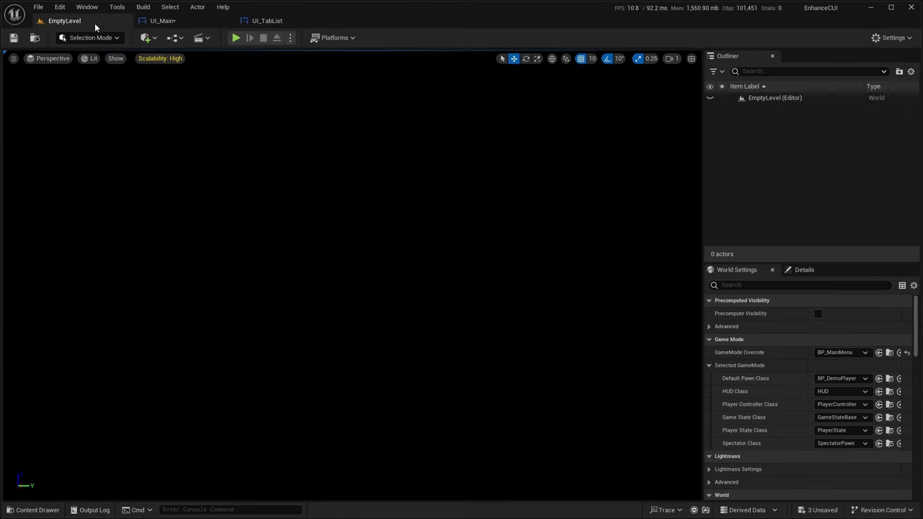
left_click(30, 510)
left_click(57, 384)
left_click(284, 375)
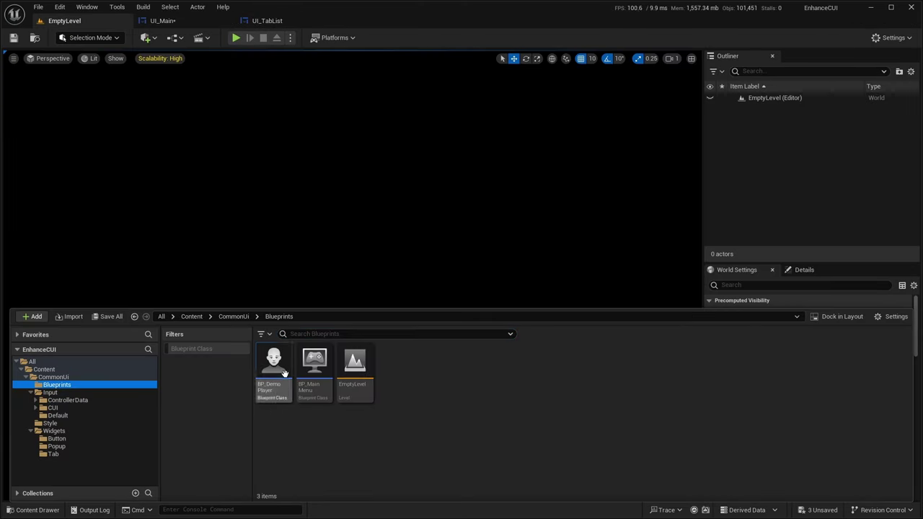
double_click(286, 378)
right_click_drag(320, 303, 262, 223)
- Add the IA_UI_Print enhanced input action event to the Event Graph of BP_DemoPlayer
right_click(388, 208)
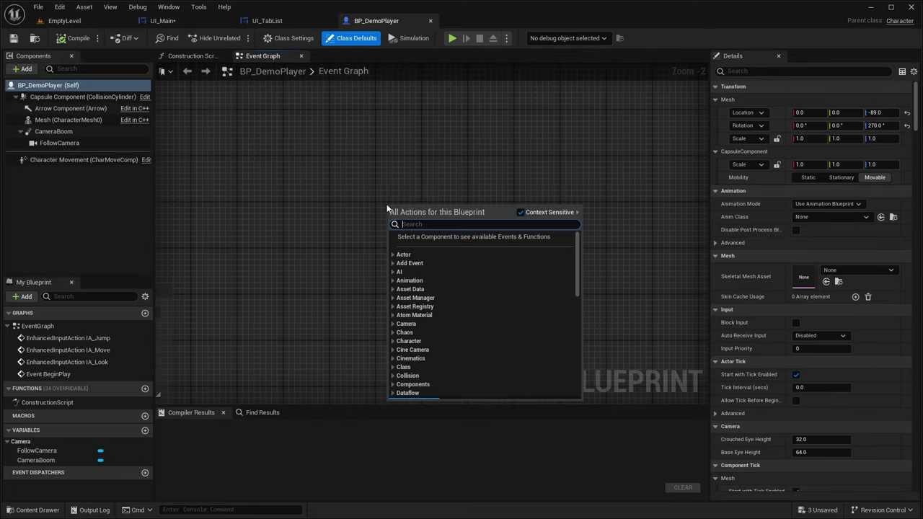
type("IA_prin")
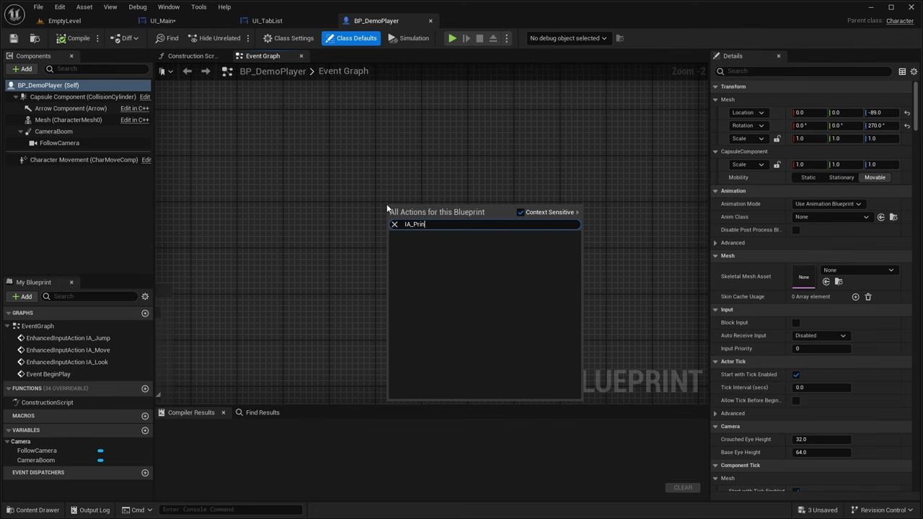
key("BackSpace")
key("BackSpace")
key("BackSpace")
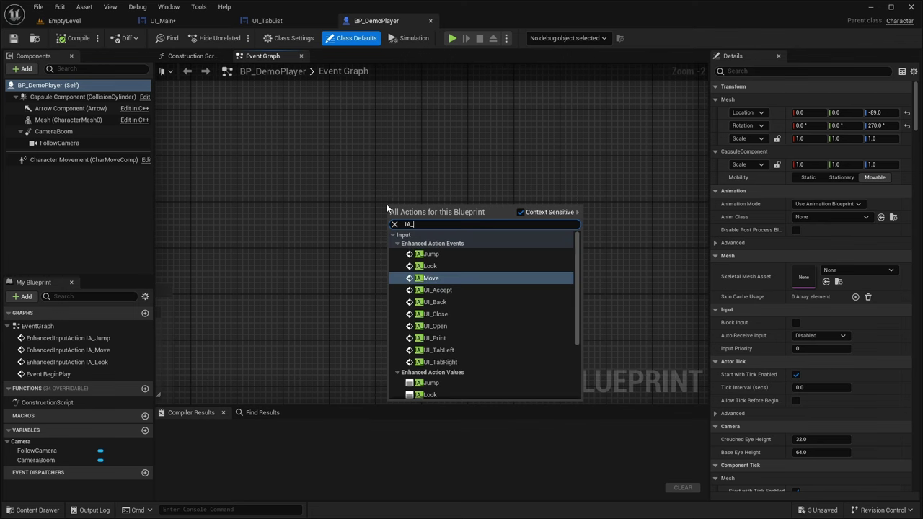
type("UI_Pri")
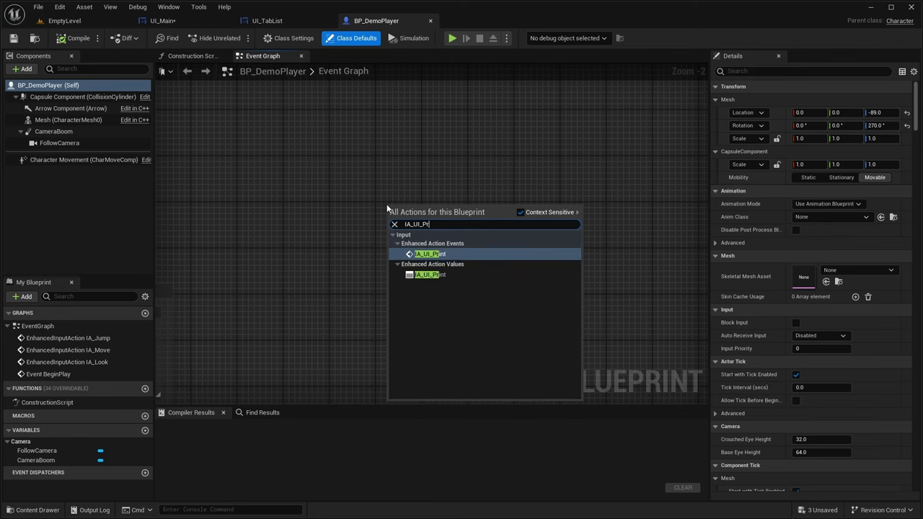
key("Return")
- Expand the IA_UI_Print event, connect a Print String node to its Started output, and compile the blueprint
scroll(489, 141, "up", 2)
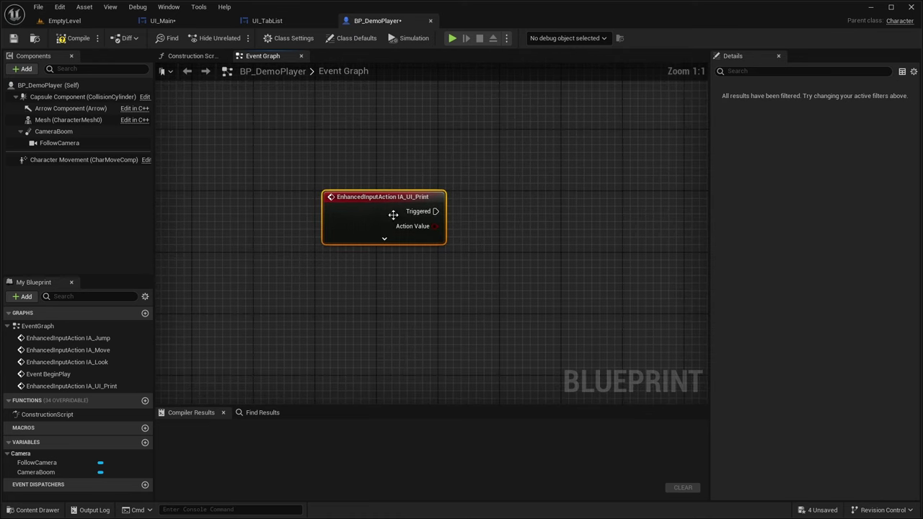
left_click_drag(372, 240, 263, 242)
left_click_drag(326, 229, 369, 219)
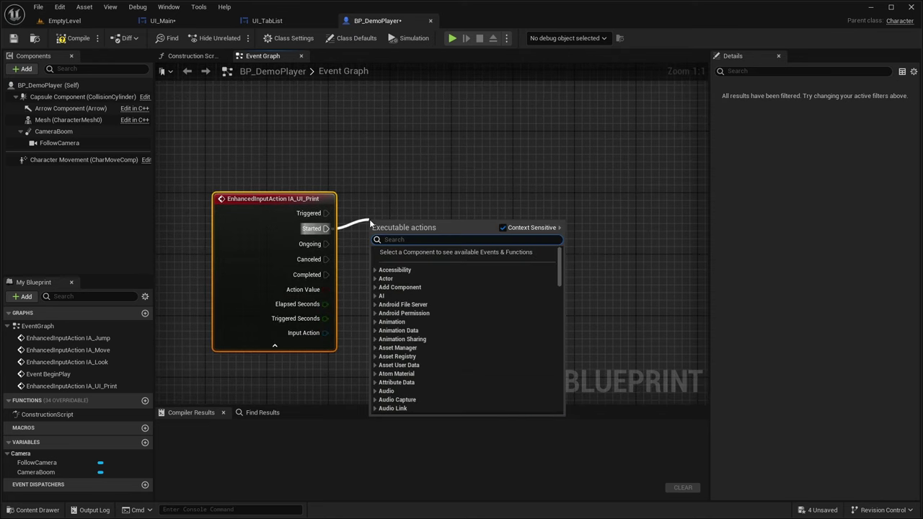
type("print")
key("Return")
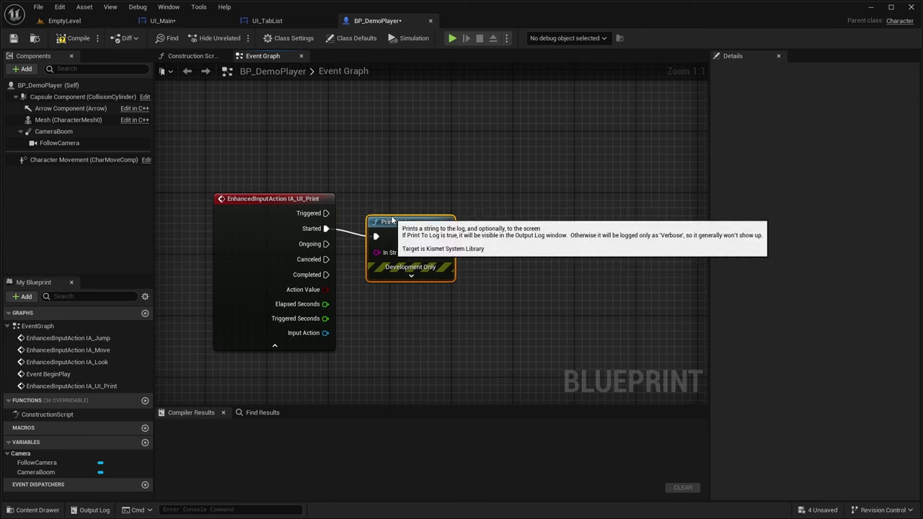
left_click(74, 38)
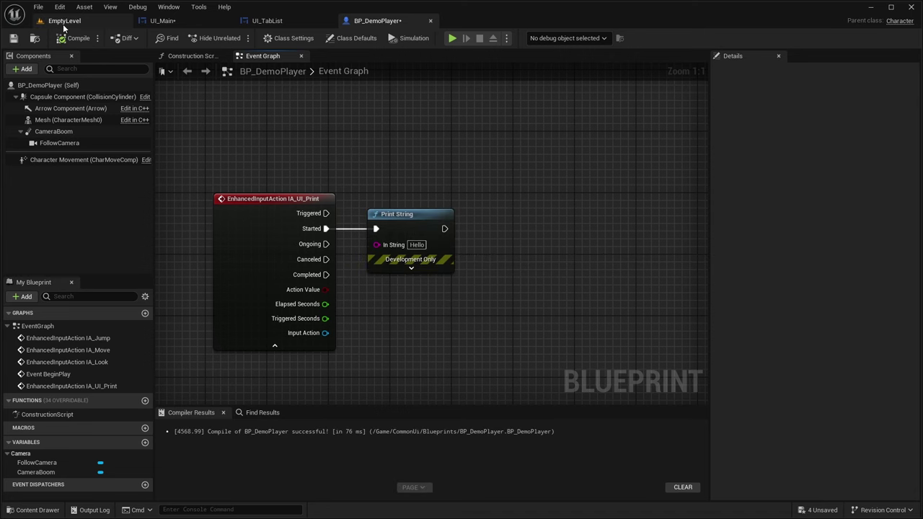
- Play-test EmptyLevel to check the IA_UI_Print event, trying the Open button, and stop the session
left_click(64, 20)
left_click(235, 38)
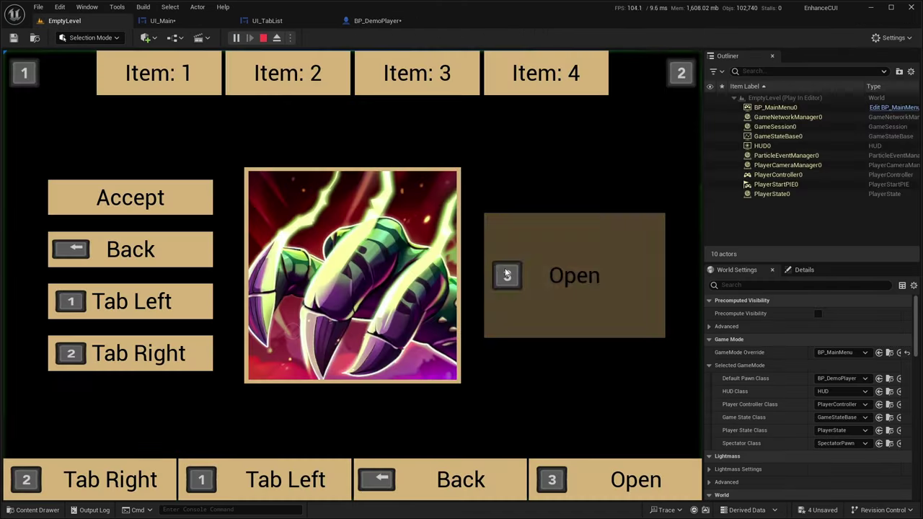
left_click(575, 276)
left_click(364, 323)
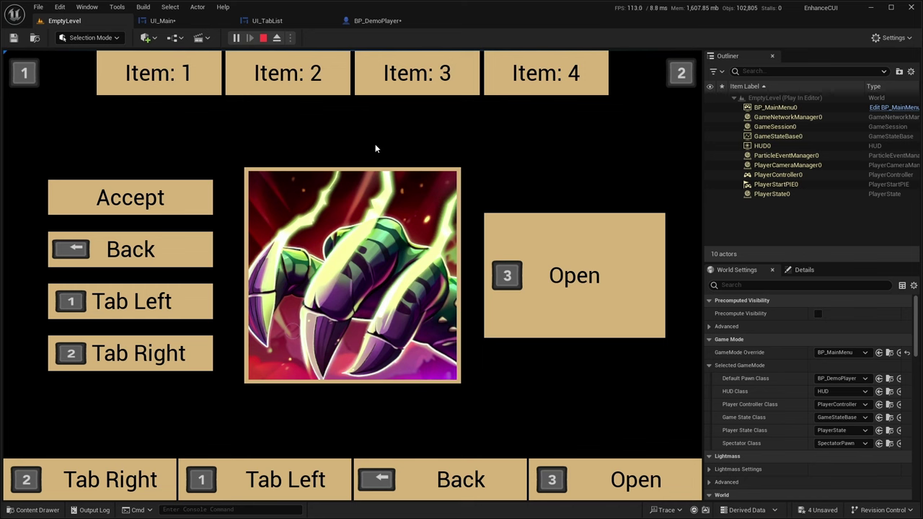
left_click(263, 37)
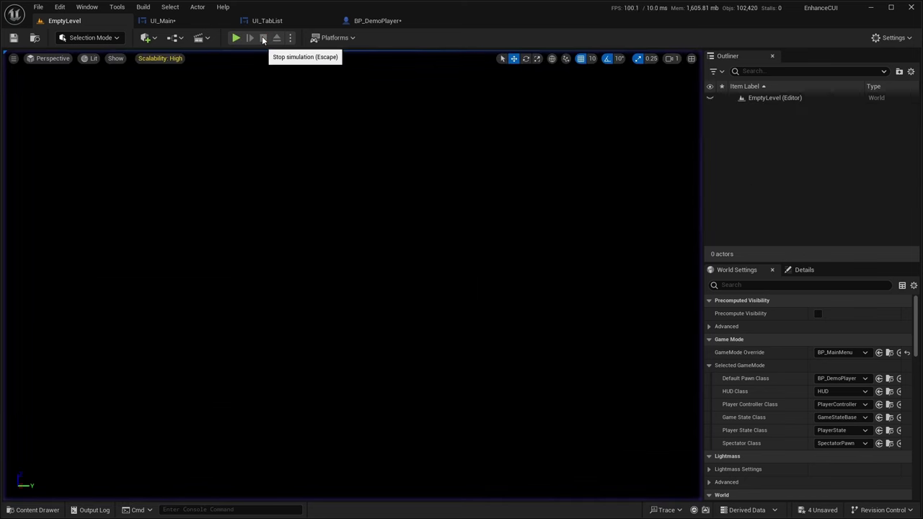
- Open the DA_GenericCUI data asset from CommonUi/Input/CUI/Metadata
left_click(32, 510)
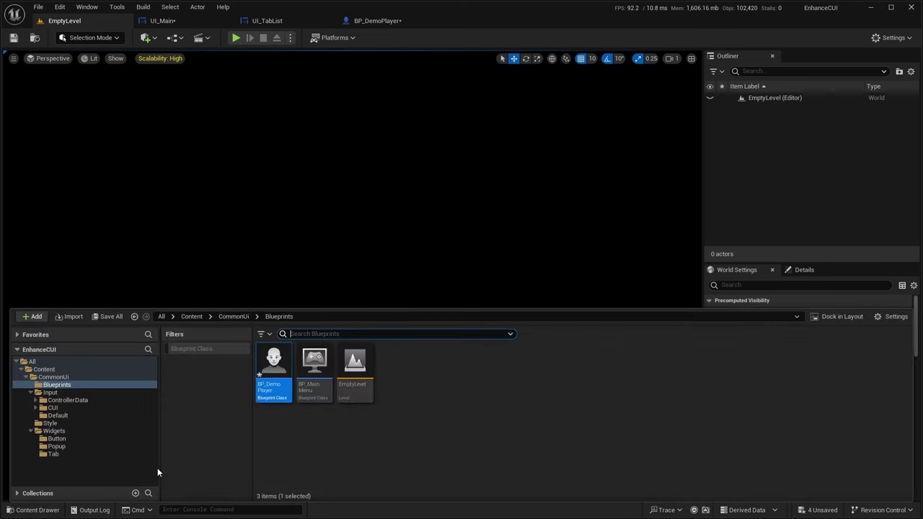
left_click(71, 400)
left_click(53, 408)
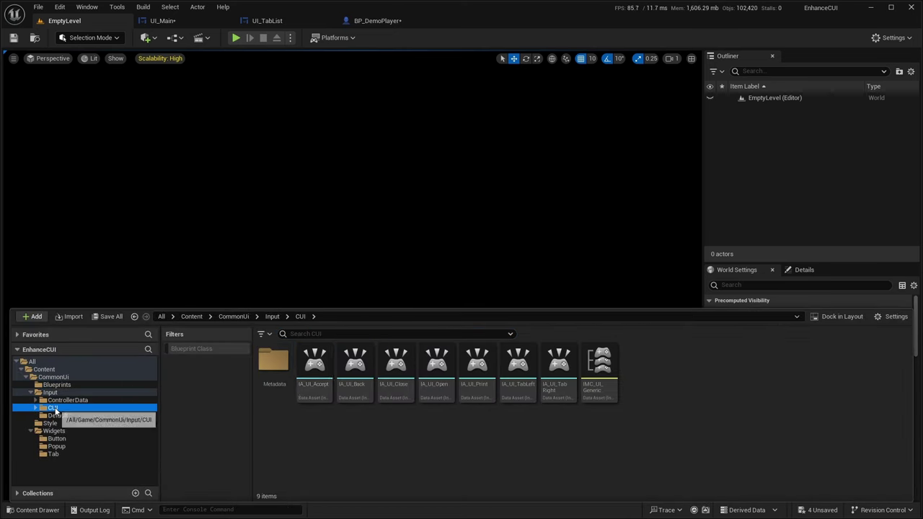
left_click(315, 428)
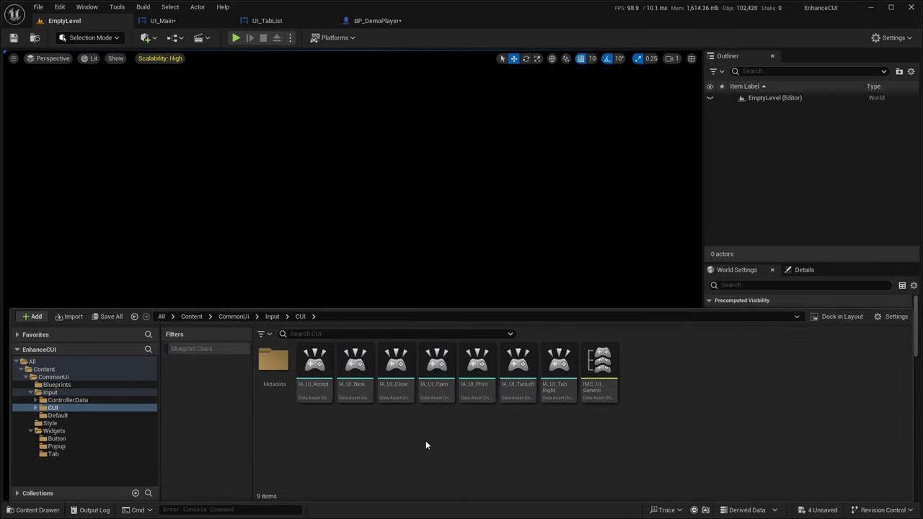
double_click(278, 380)
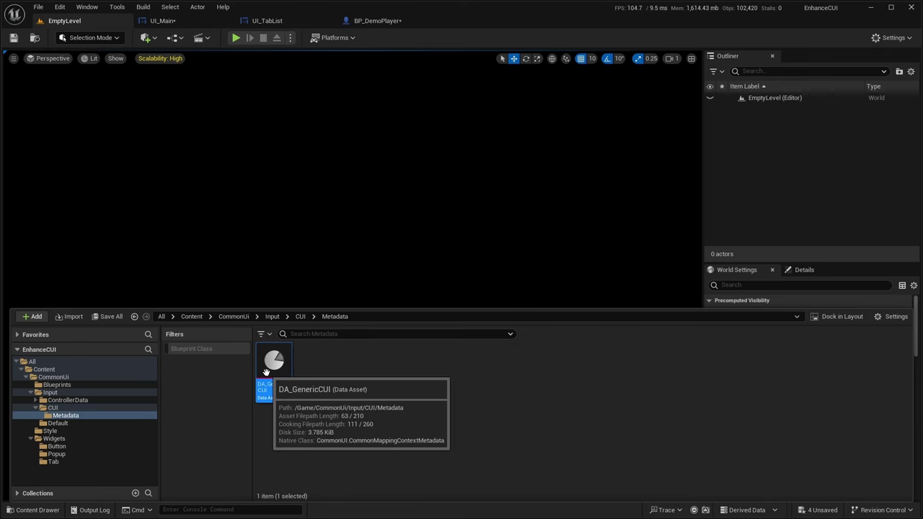
double_click(284, 387)
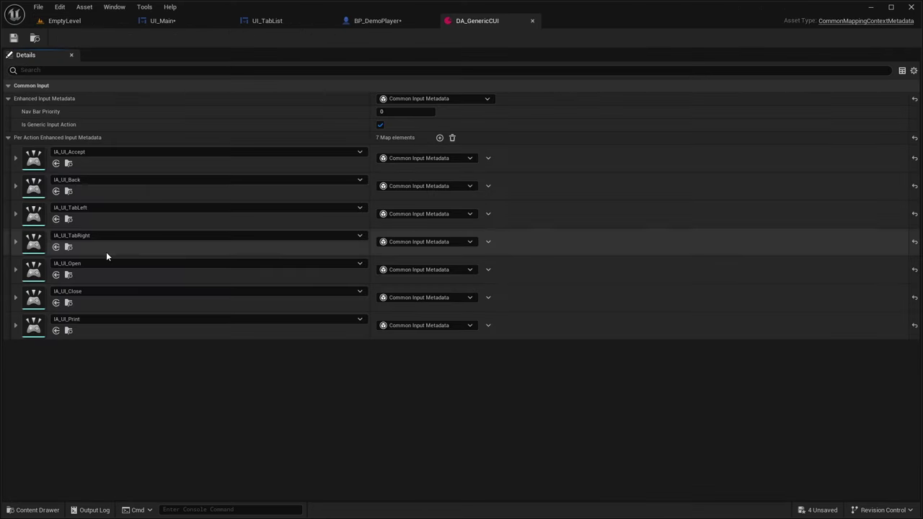
- Disable Is Generic Input Action for the IA_UI_Print entry of DA_GenericCUI and return to EmptyLevel
left_click(15, 325)
mouse_move(44, 360)
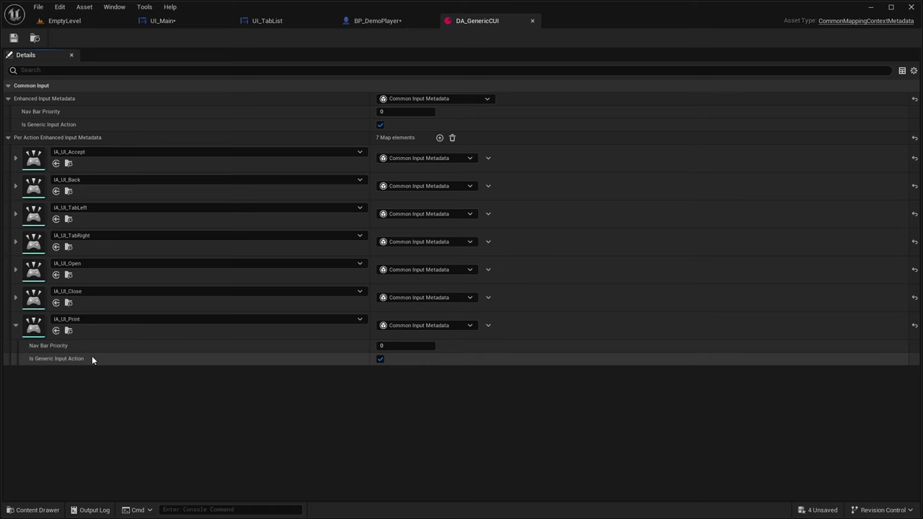
left_click(380, 358)
left_click(64, 20)
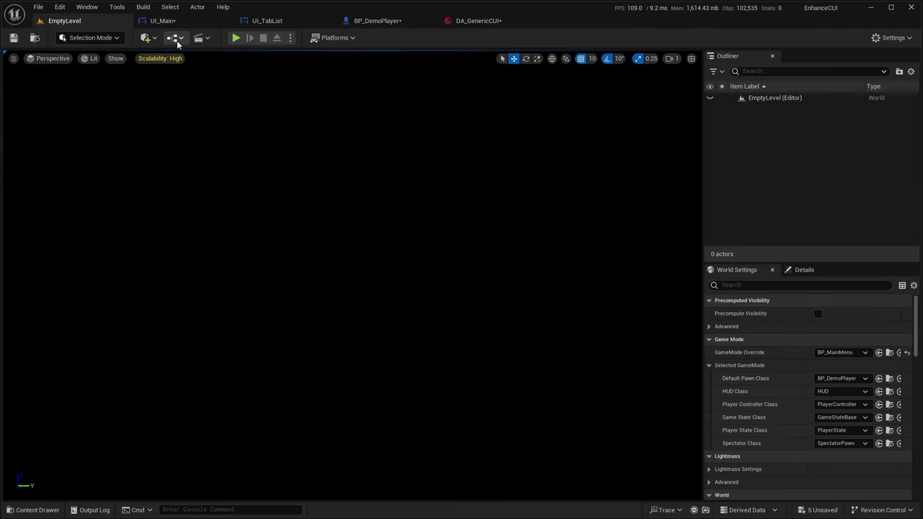
- Play-test EmptyLevel, open the popup with the Open button, trigger the Print action several times, and close the popup
left_click(236, 38)
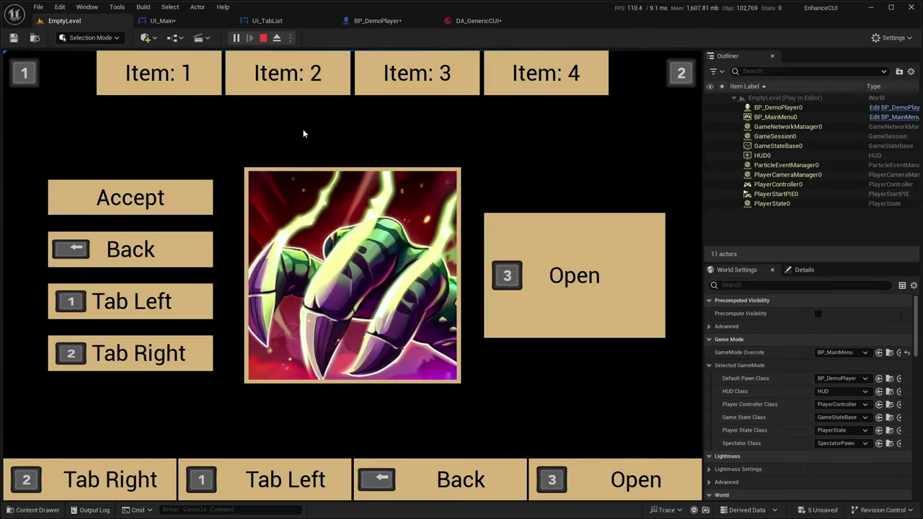
left_click(564, 302)
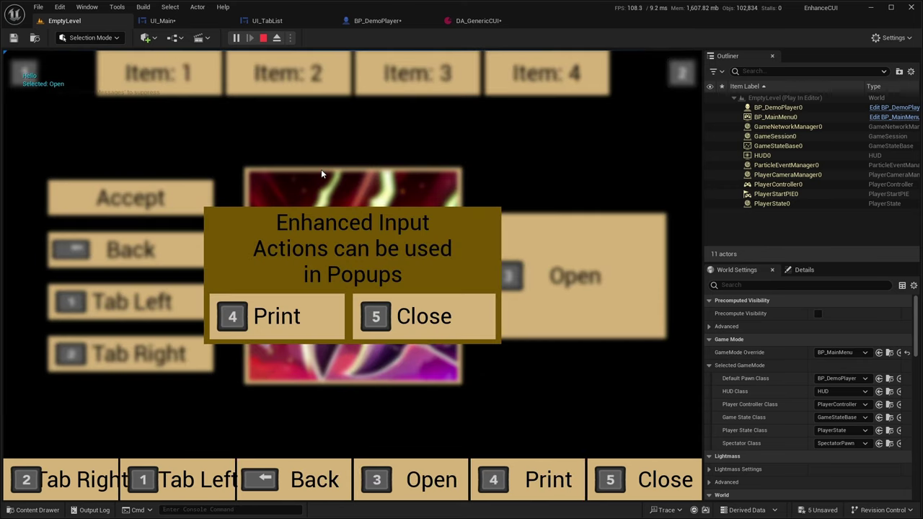
key("4")
key("4")
key("4")
key("4")
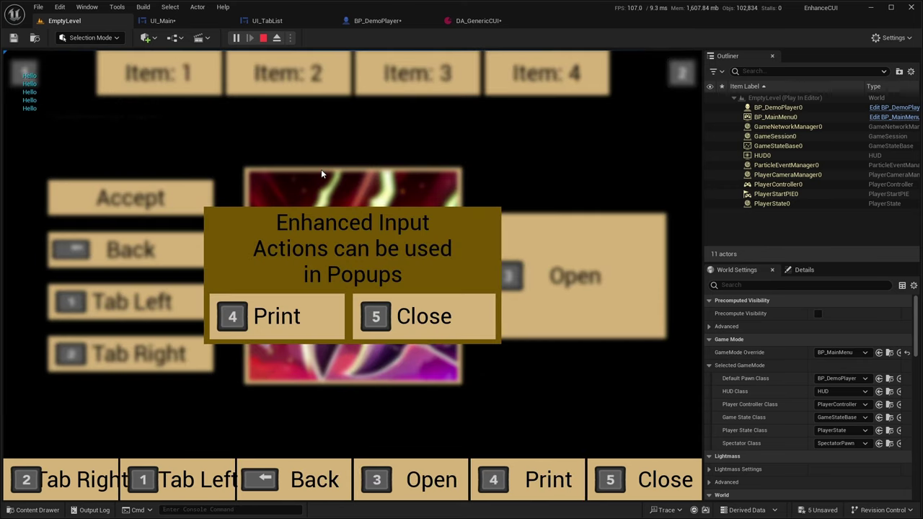
left_click(376, 303)
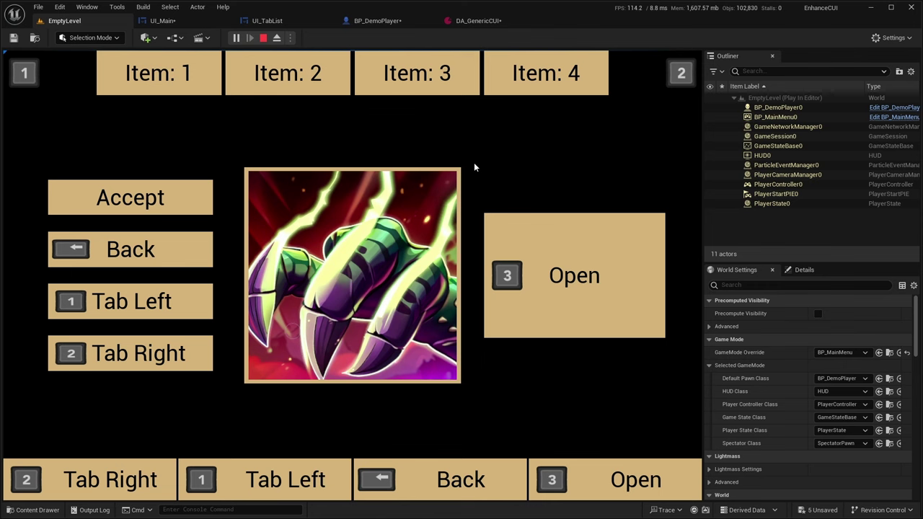
- Reopen the popup and repeatedly trigger the Open and Print input actions to test them while it is displayed
left_click(554, 238)
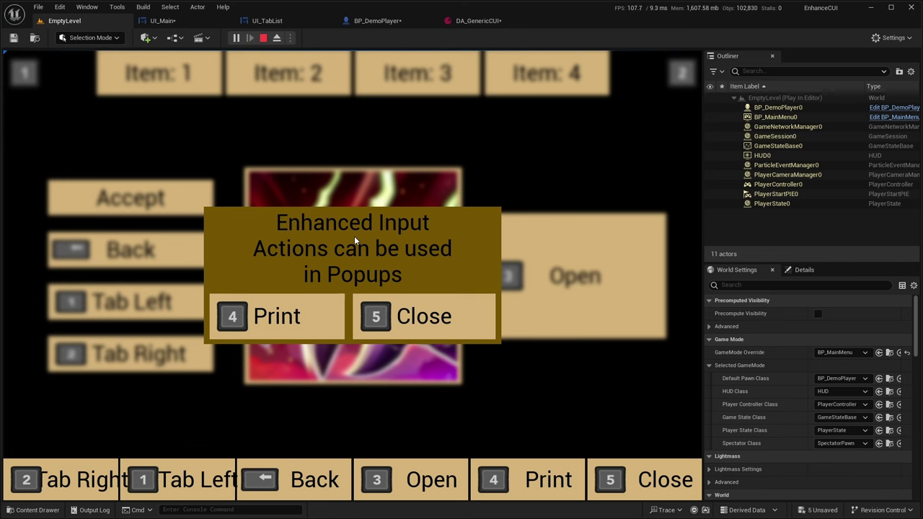
key("3")
key("3")
key("3")
key("3")
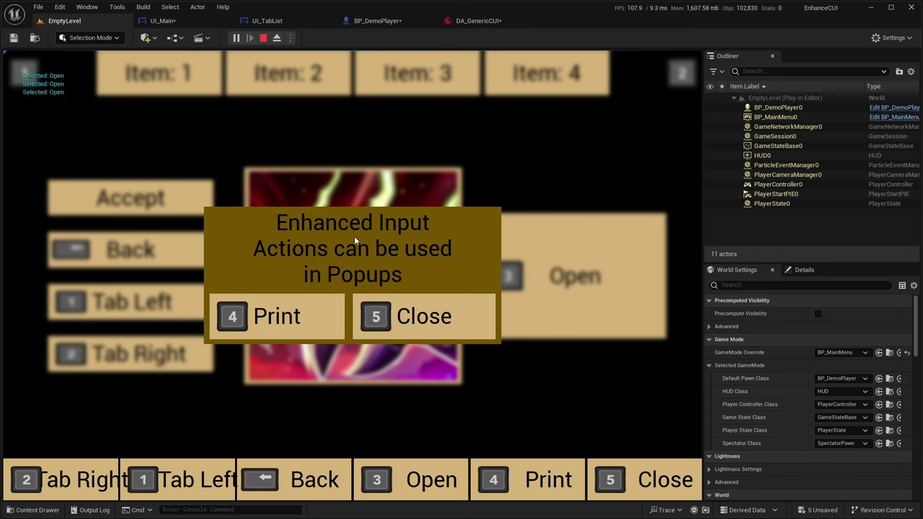
key("4")
key("4")
key("4")
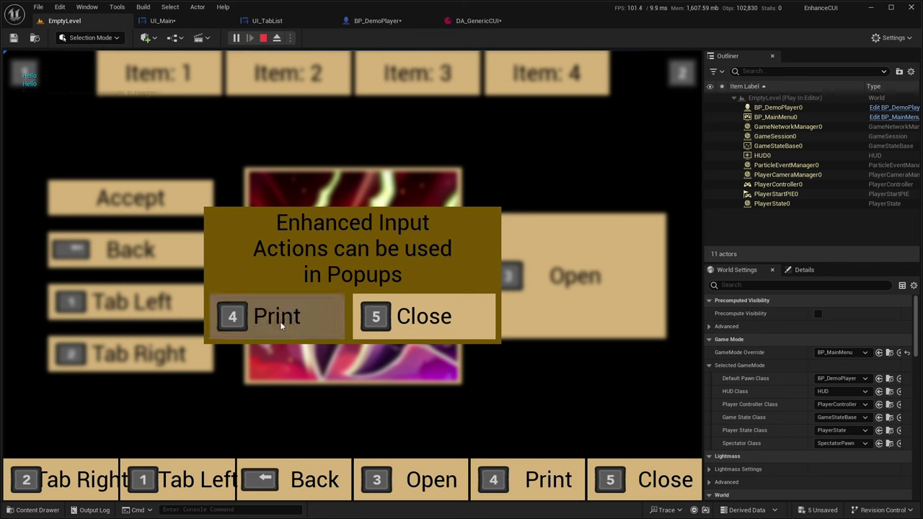
key("4")
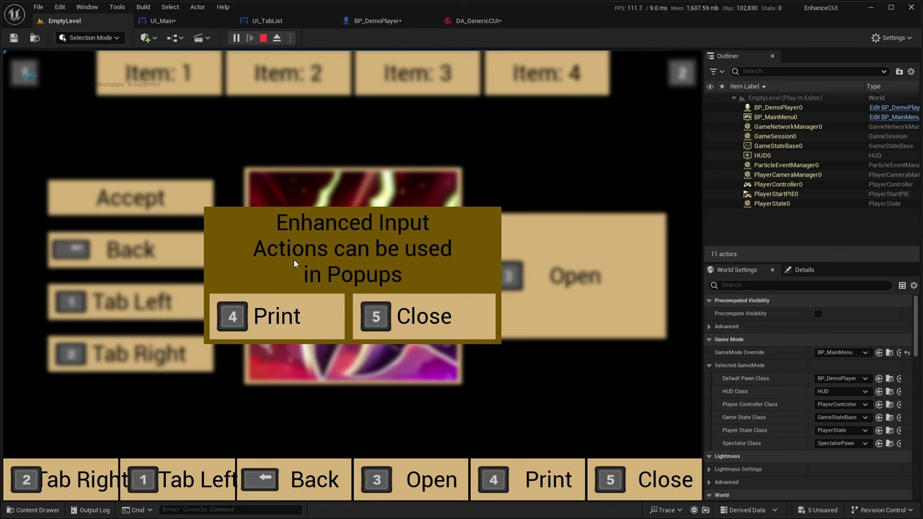
left_click(259, 324)
- Inspect the IA_UI_Print event and its Print String node in BP_DemoPlayer's Event Graph during the play session
left_click(377, 20)
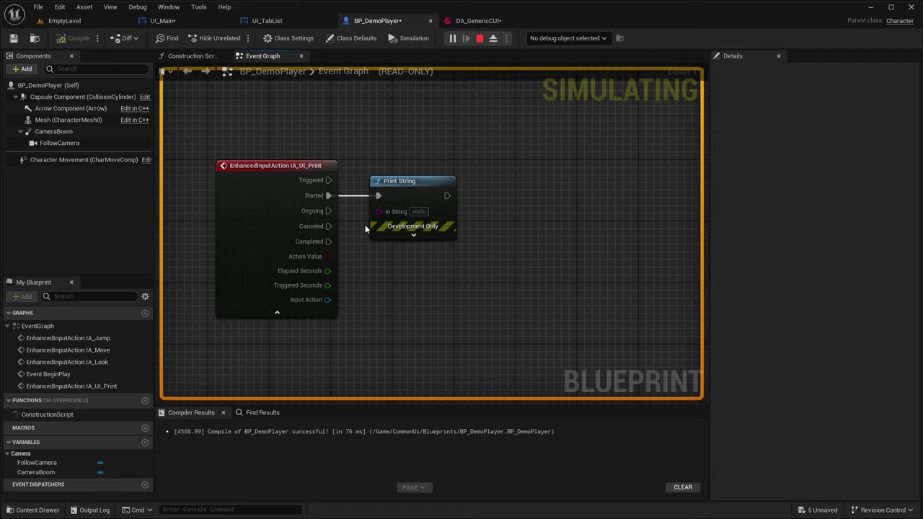
left_click_drag(438, 251, 348, 124)
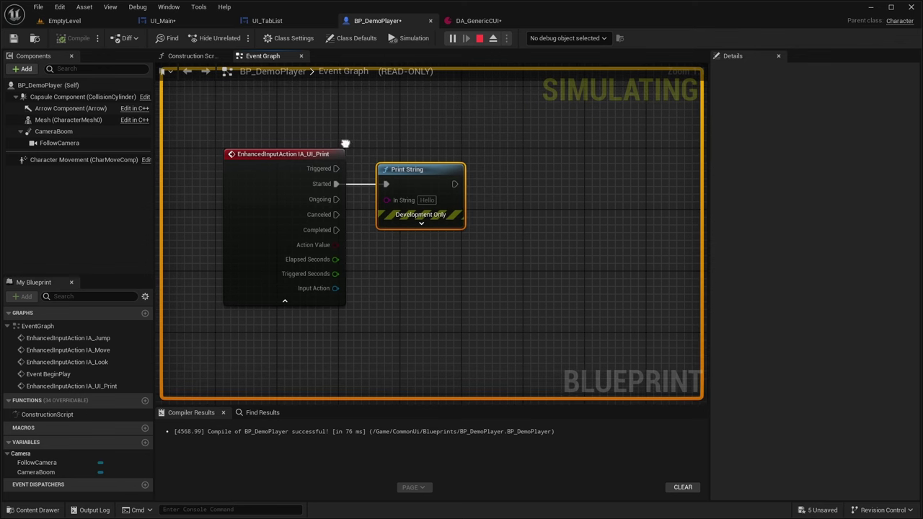
mouse_move(300, 182)
right_mouse_down()
mouse_move(302, 156)
mouse_move(295, 170)
right_mouse_up()
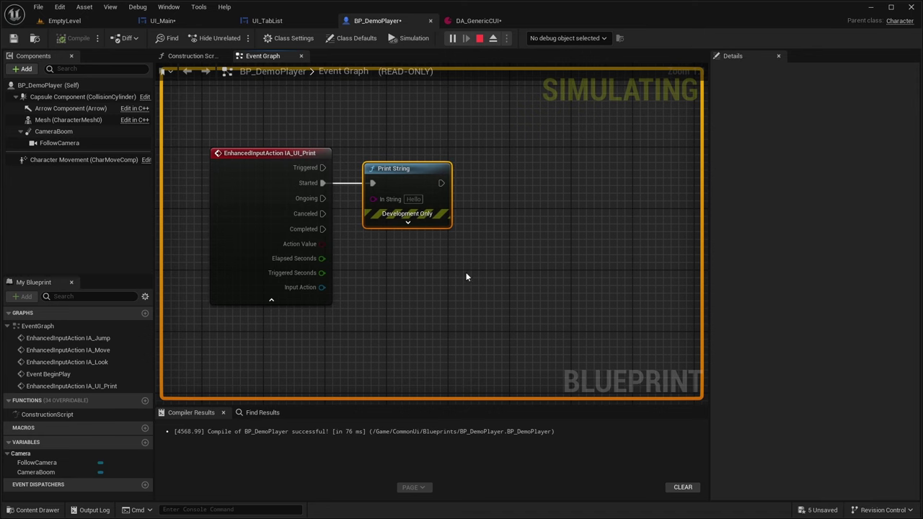
- Return to EmptyLevel, close the popup, and stop the play session
left_click(64, 20)
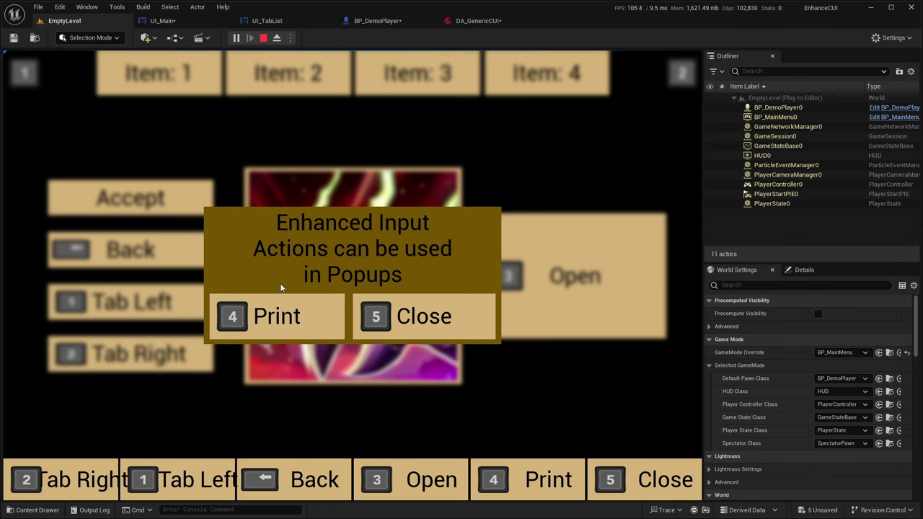
left_click(381, 315)
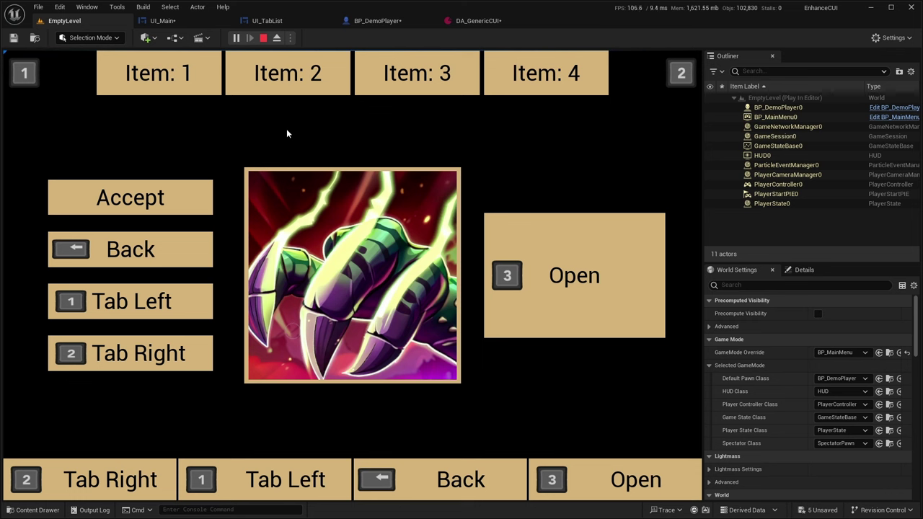
left_click(263, 37)
- Open the Common Input Settings page of the project settings
left_click(60, 7)
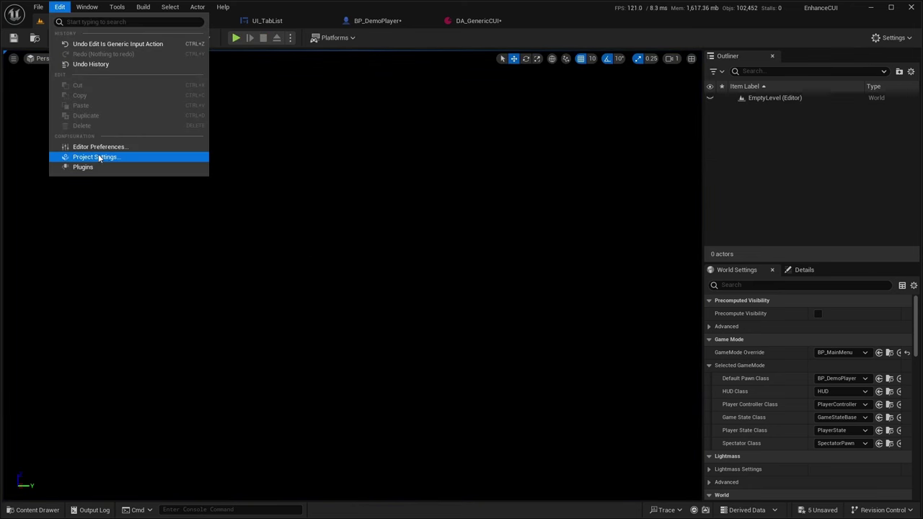
left_click(109, 157)
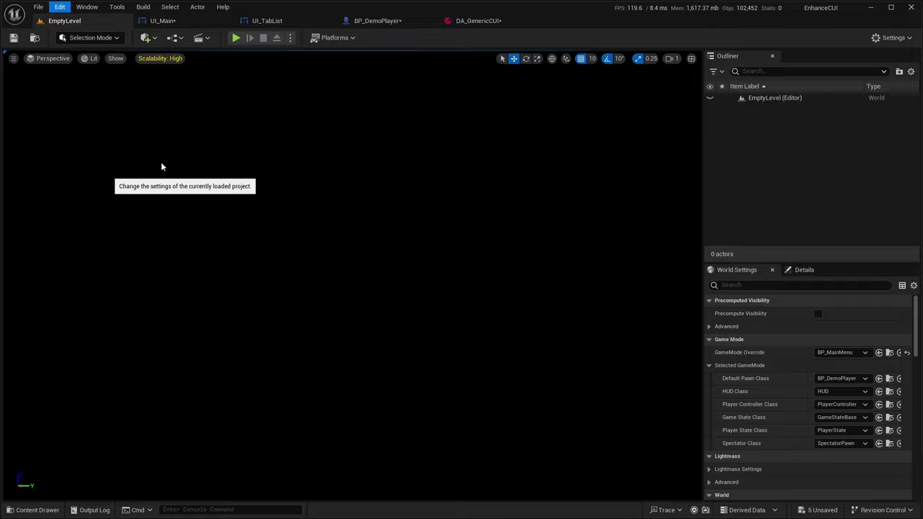
left_click(66, 223)
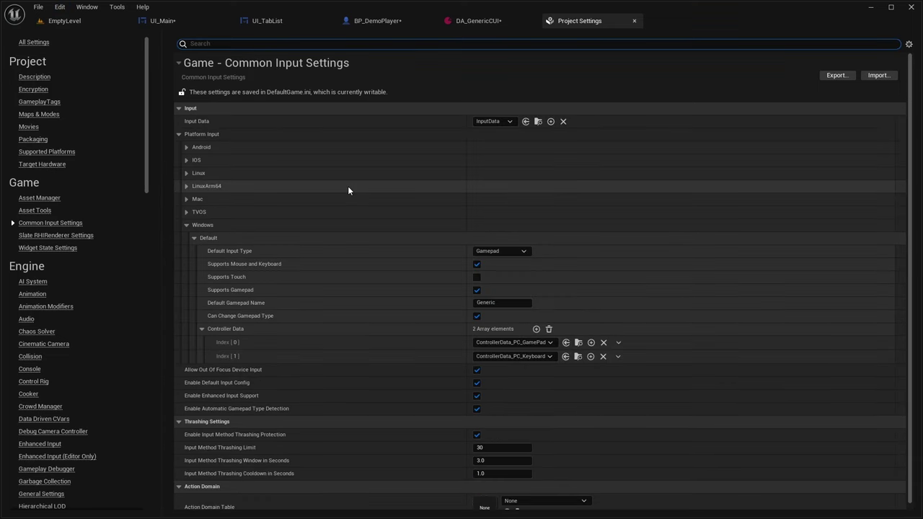
- Clear both Windows Controller Data entries and reassign ControllerData_PC_GamePad to index 0 and ControllerData_PC_Keyboard to index 1
scroll(347, 186, "down", 1)
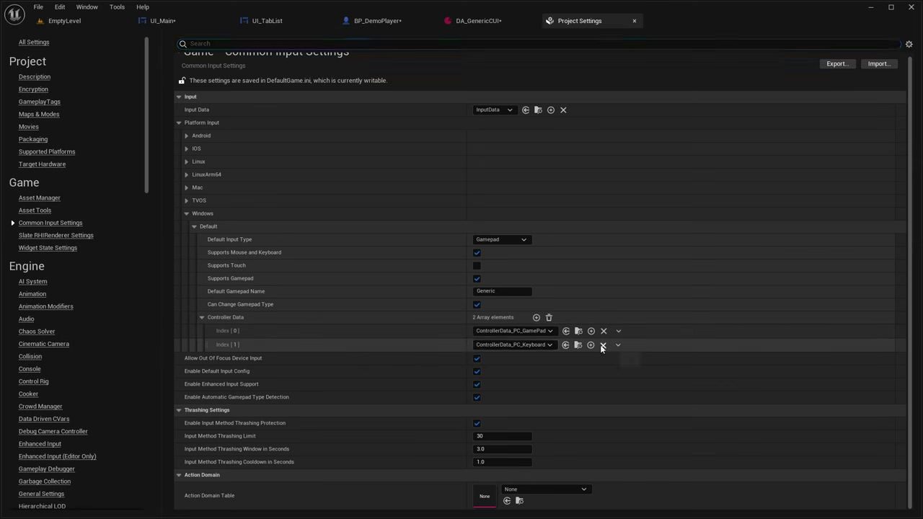
left_click(565, 345)
left_click(567, 331)
left_click(485, 331)
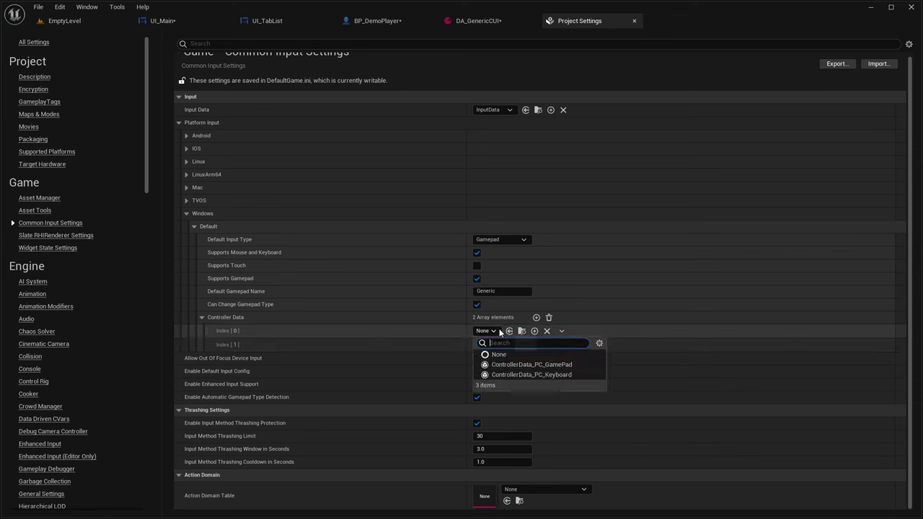
left_click(531, 364)
left_click(486, 345)
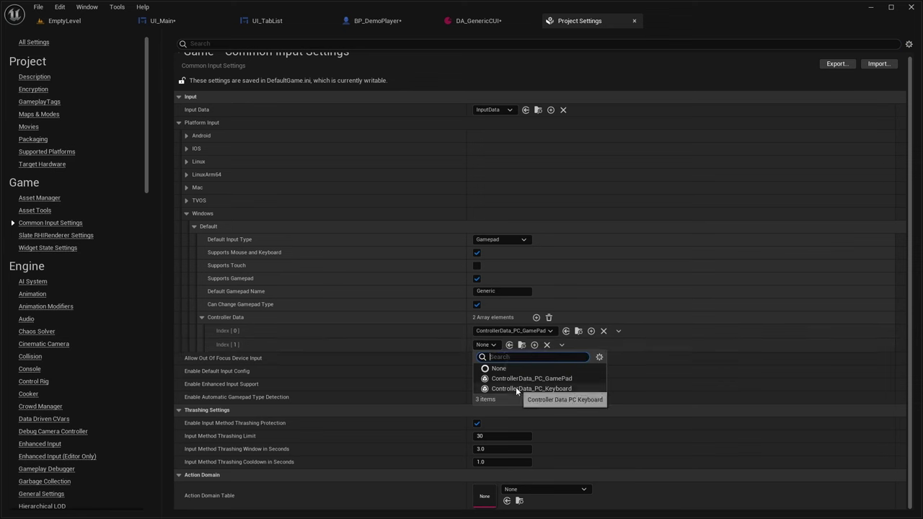
left_click(532, 389)
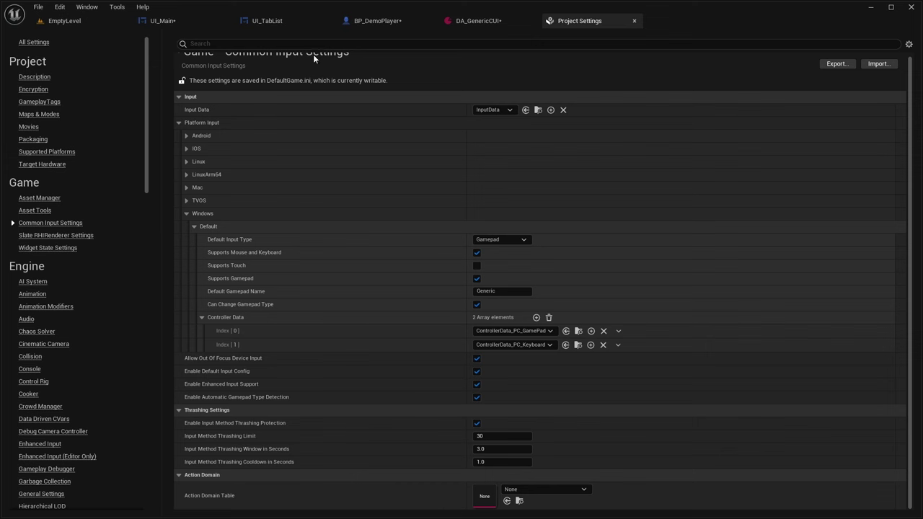
- Save the DA_GenericCUI data asset and collapse its IA_UI_Print entry
left_click(194, 44)
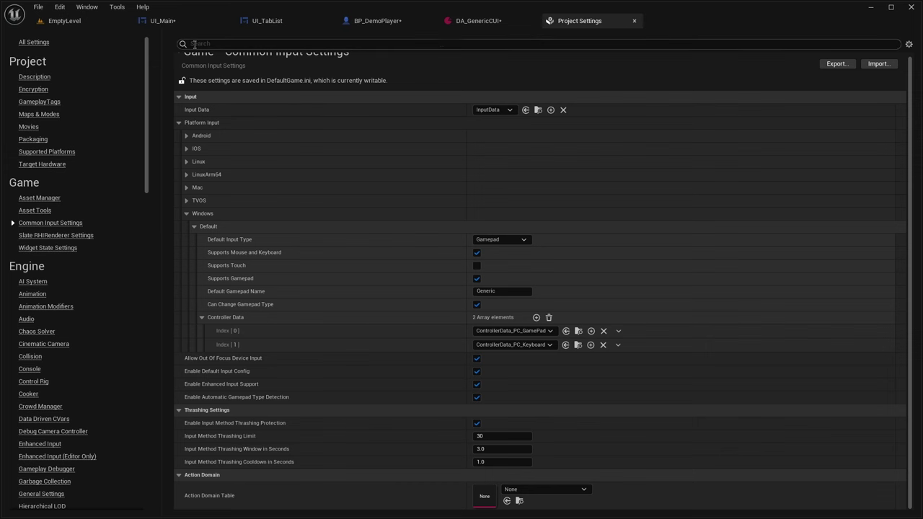
left_click(469, 23)
left_click(14, 40)
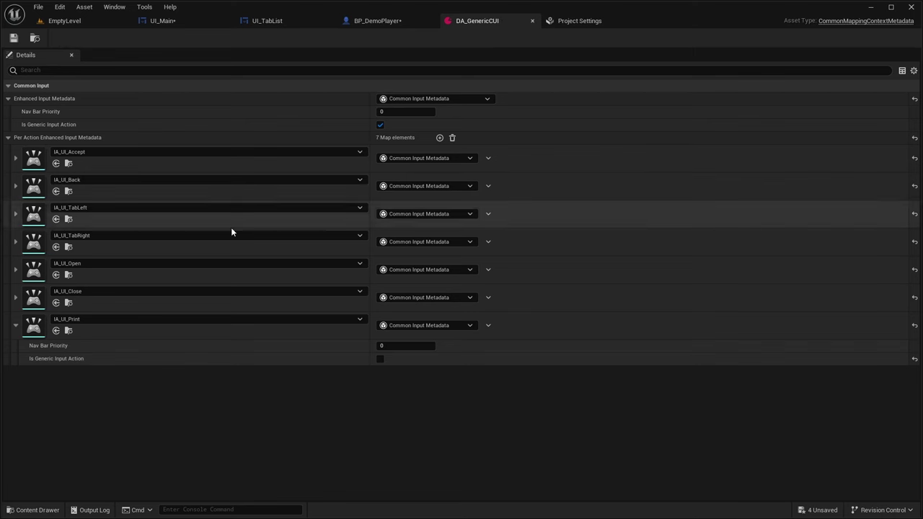
left_click(15, 327)
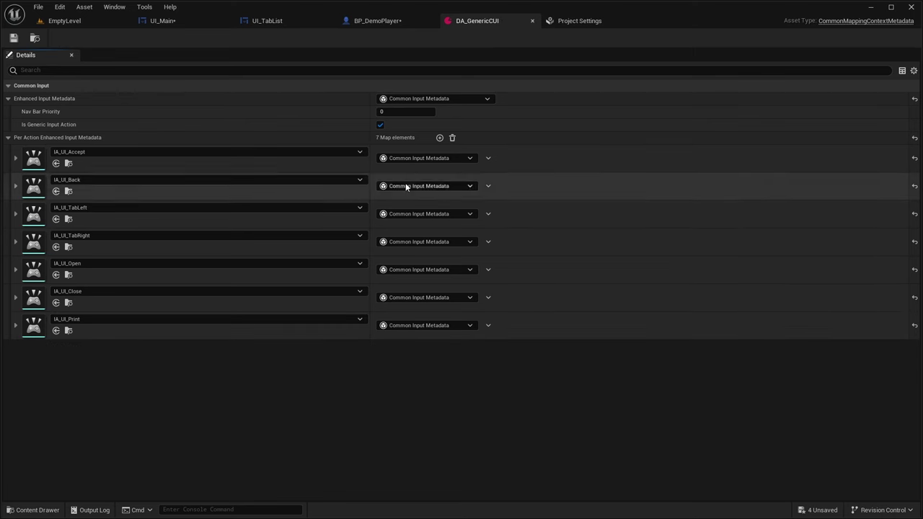
- Examine the tab creation and removal events and the variables list in UI_TabList's Event Graph
left_click(275, 22)
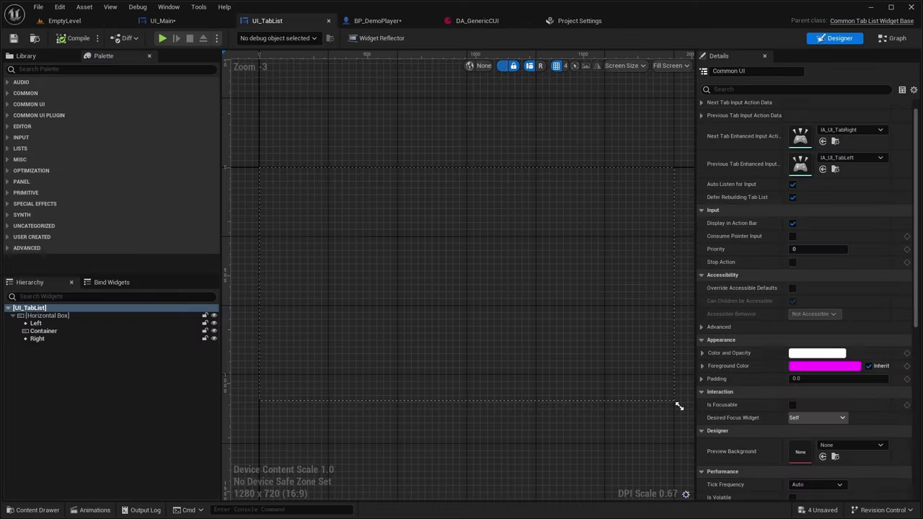
left_click(893, 37)
right_click_drag(407, 231, 282, 209)
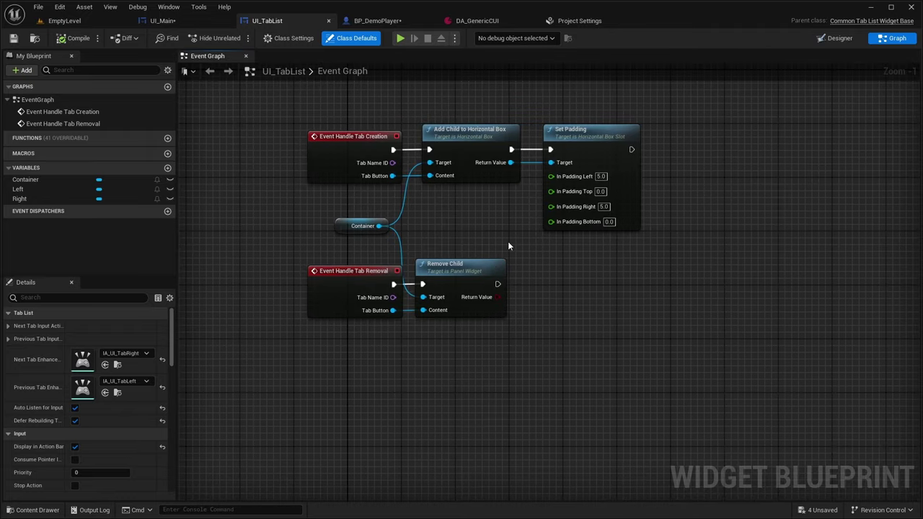
left_click(26, 168)
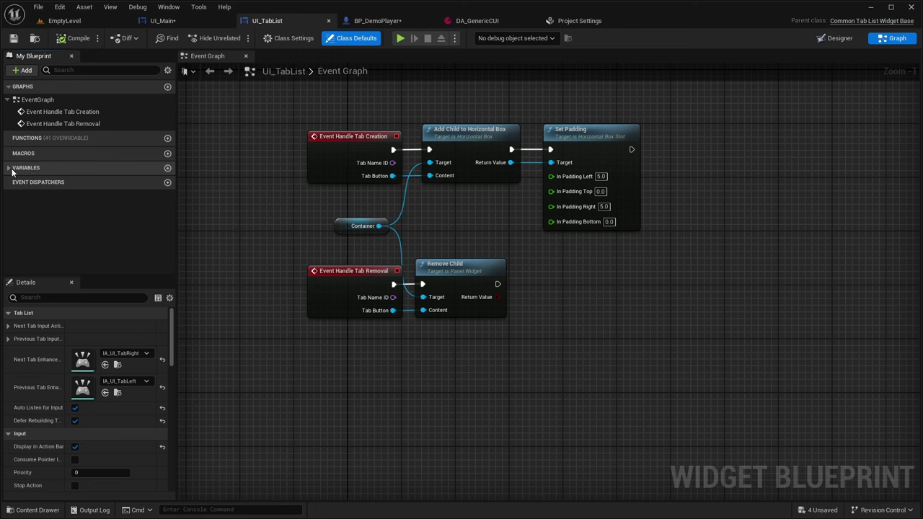
left_click(16, 169)
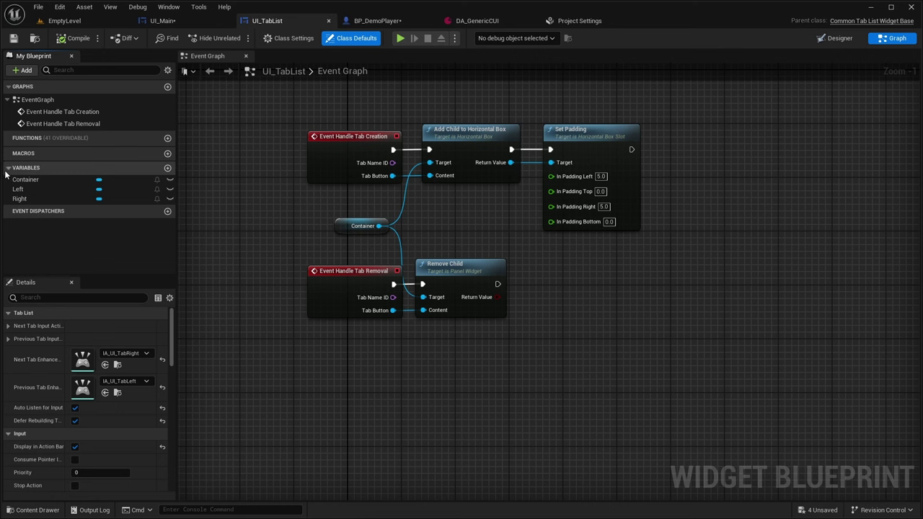
left_click(9, 169)
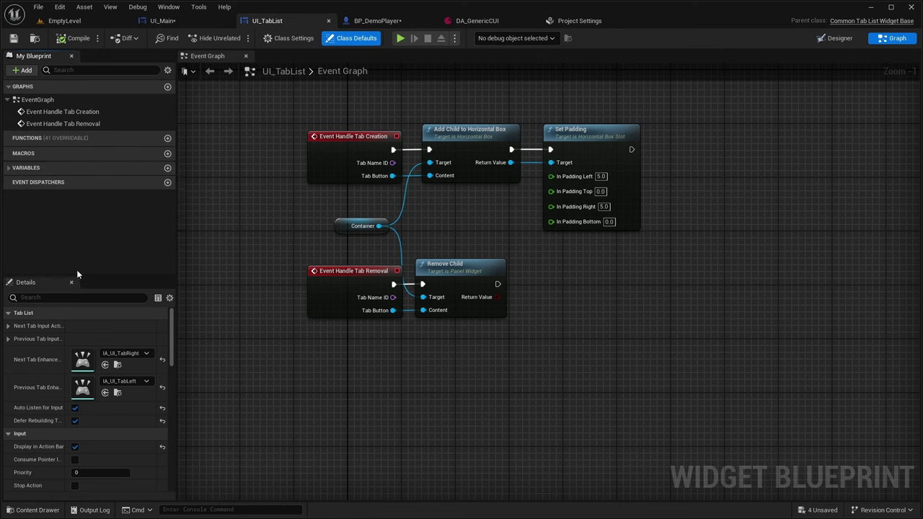
- Place a Container variable node below the Event Handle Tab Removal nodes in UI_TabList and delete it again
right_click(426, 316)
right_click(379, 347)
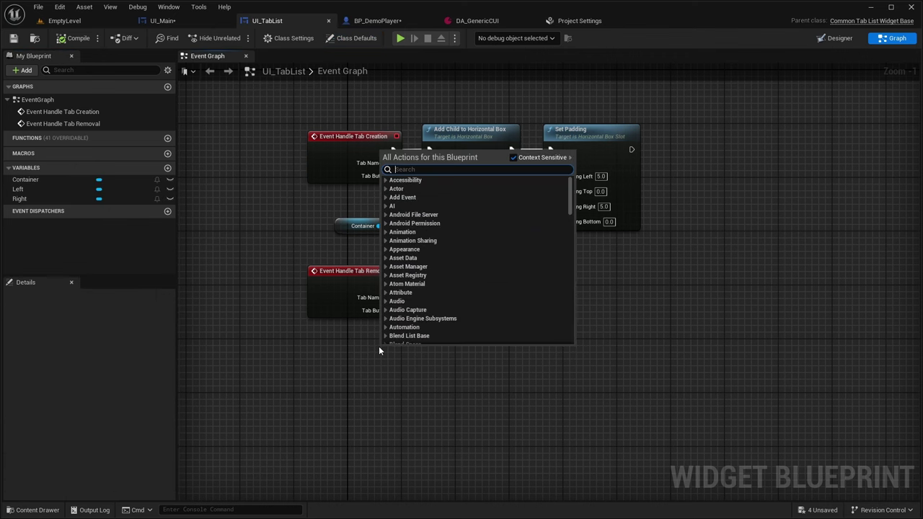
type("contain")
scroll(446, 315, "down", 15)
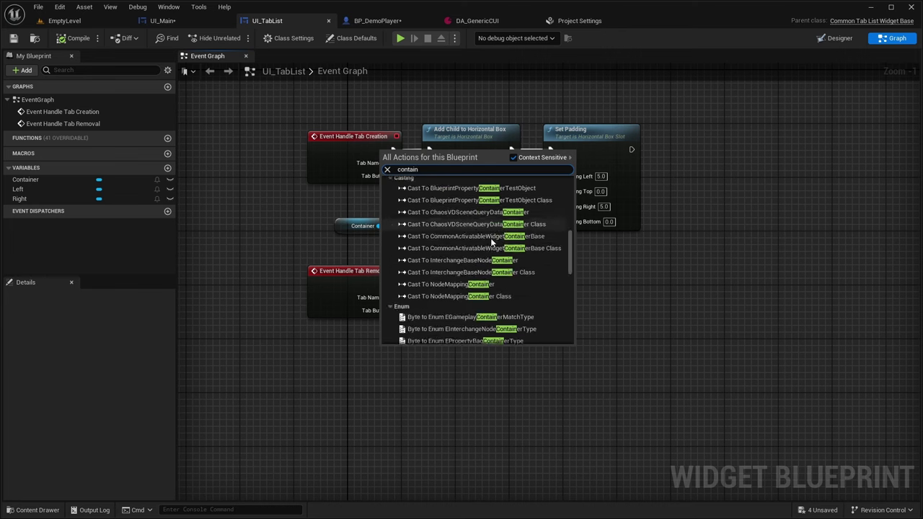
left_click(426, 338)
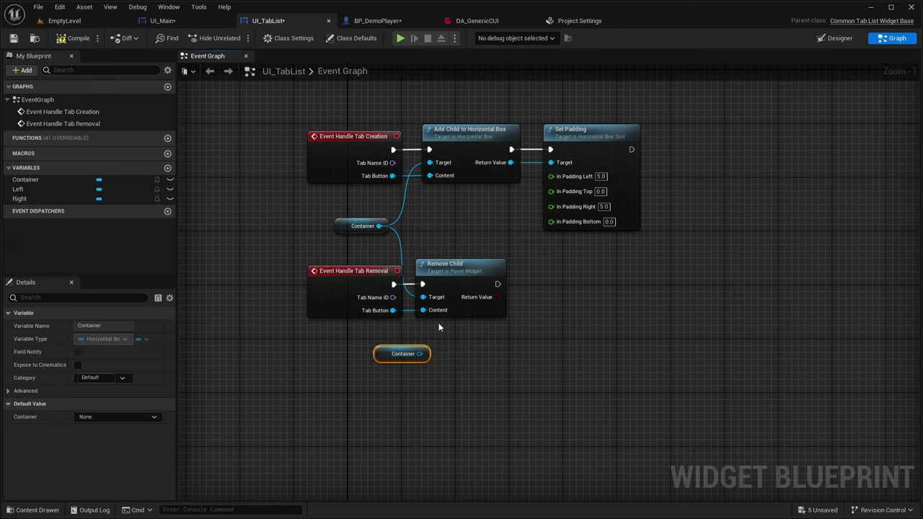
left_click_drag(409, 365, 394, 373)
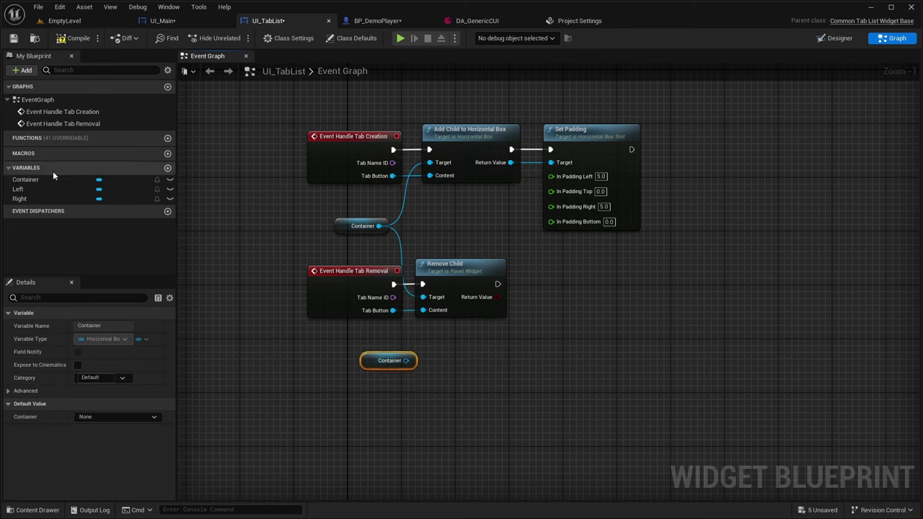
key("Delete")
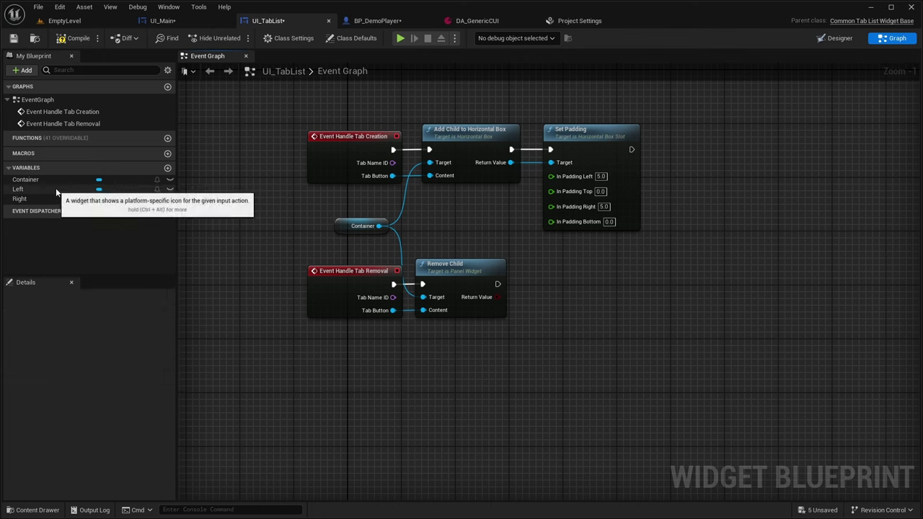
- Return UI_TabList to its Designer view and switch to the UI_Main widget
left_click(829, 41)
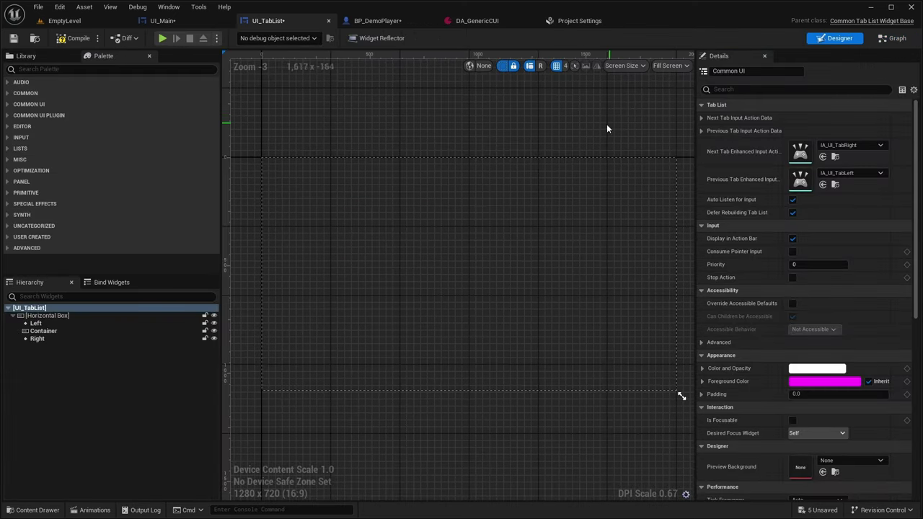
left_click(164, 20)
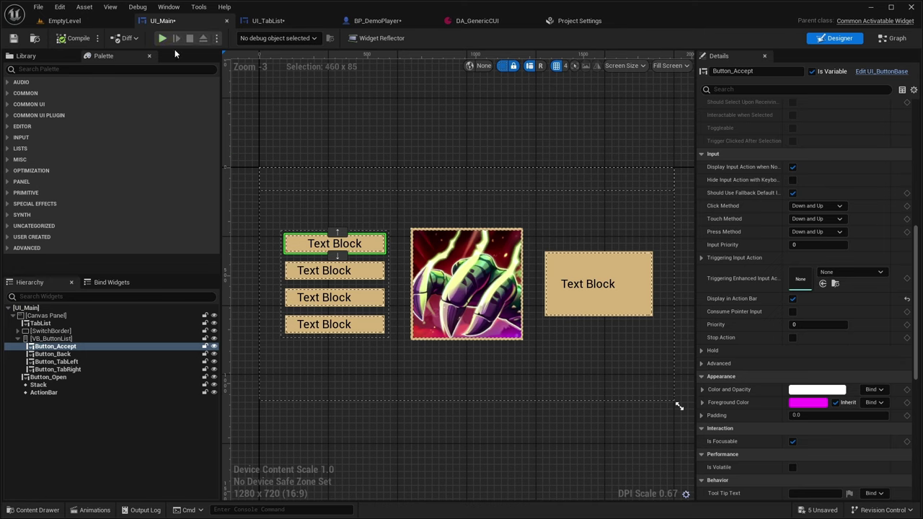
- Browse the CommonUi Input folders and open the IMC_UI_Generic mapping context from the CUI folder
right_click_drag(392, 142, 387, 122)
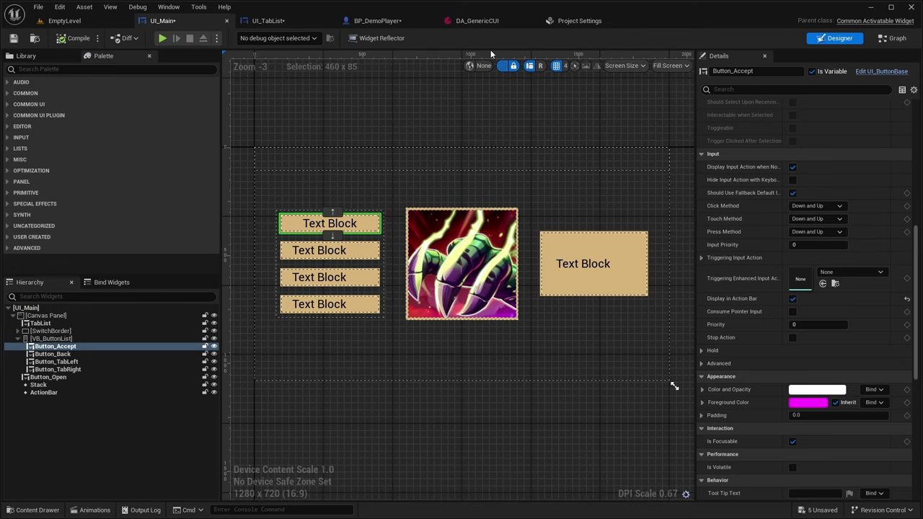
left_click(32, 510)
left_click(53, 415)
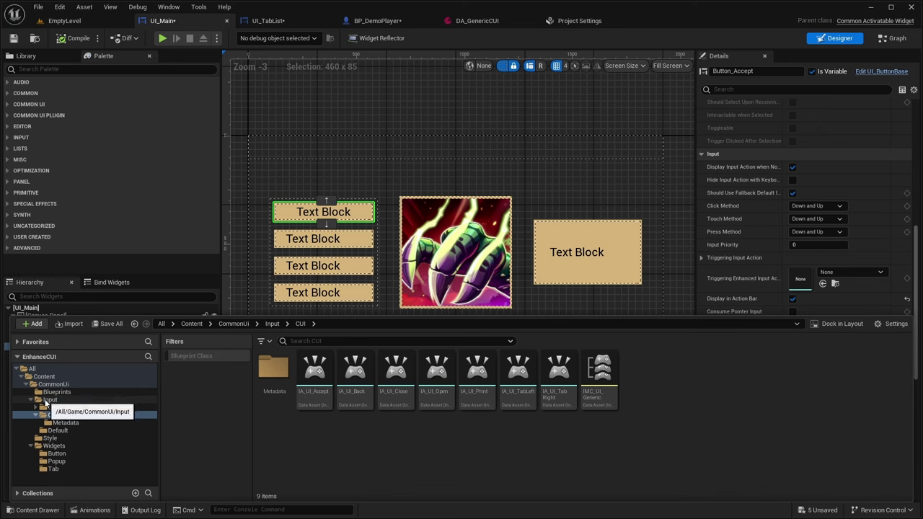
left_click(149, 401)
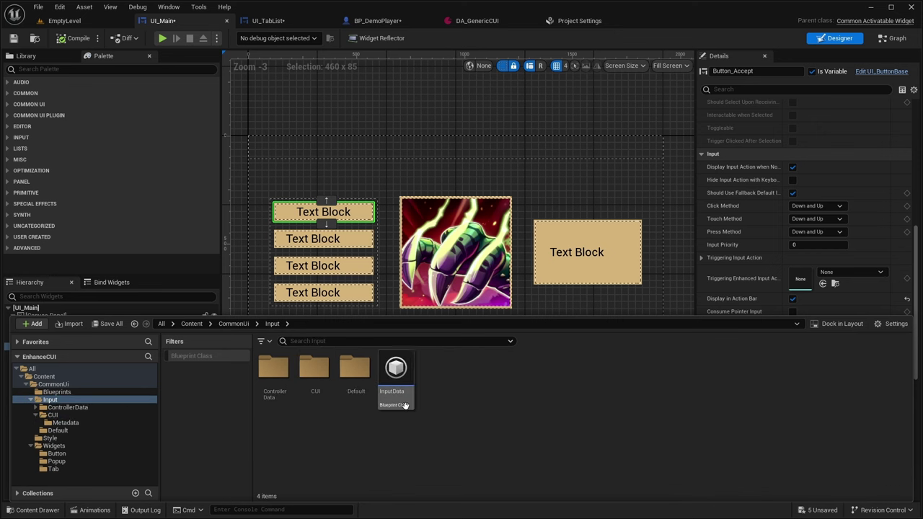
mouse_move(405, 406)
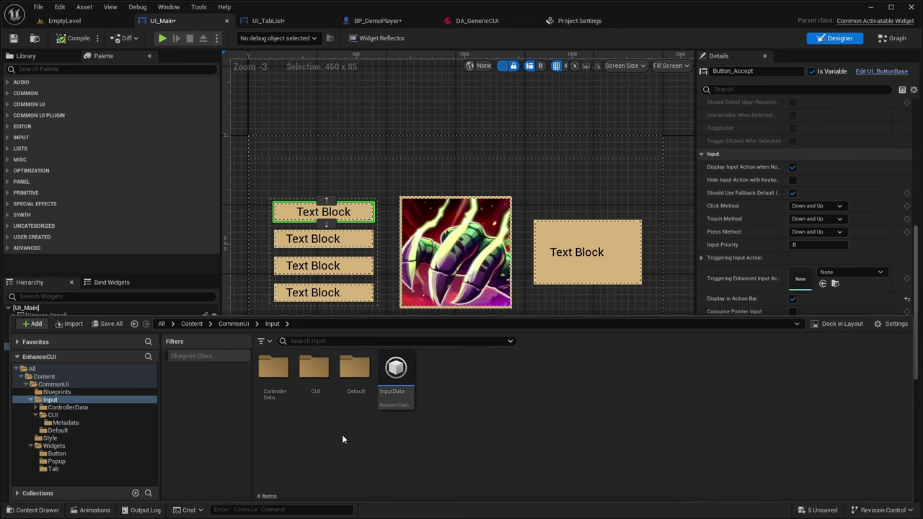
double_click(356, 382)
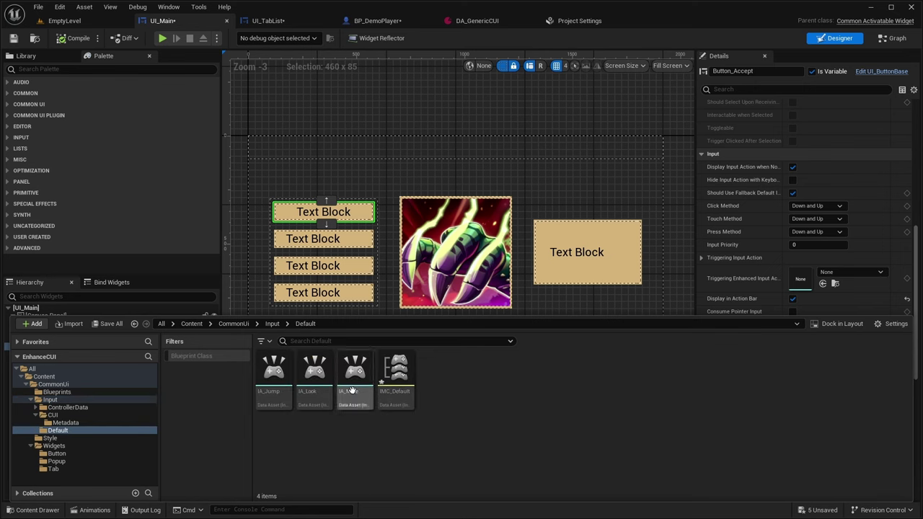
key("alt+Left")
double_click(321, 370)
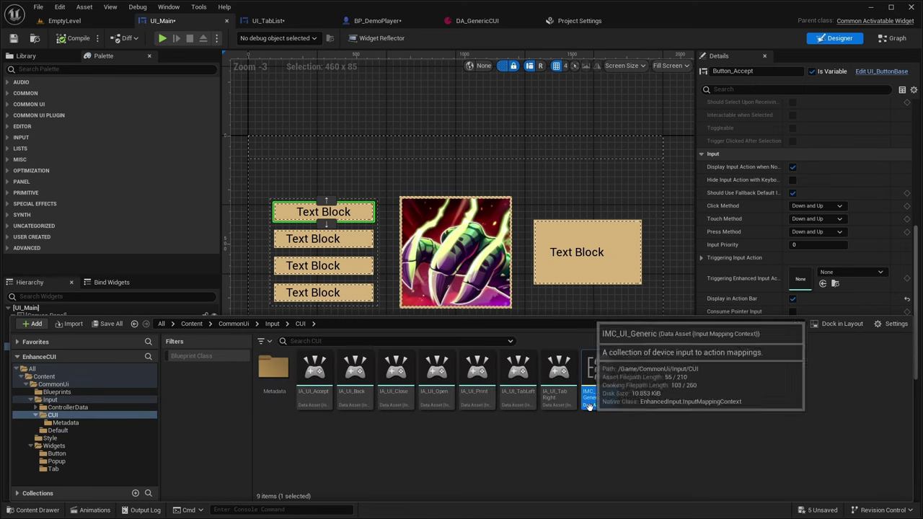
double_click(598, 386)
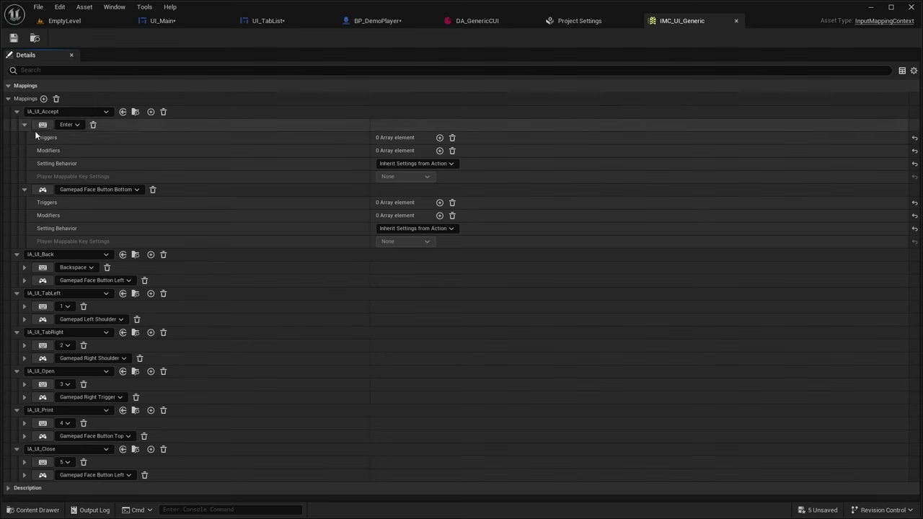
- Open the IMC_Default mapping context from the Default folder under CommonUi Input
left_click(19, 513)
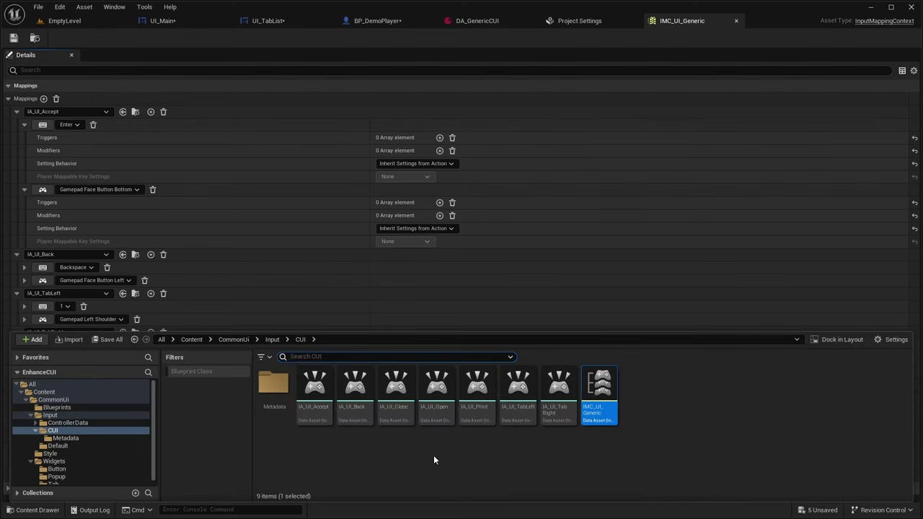
left_click(269, 336)
double_click(352, 403)
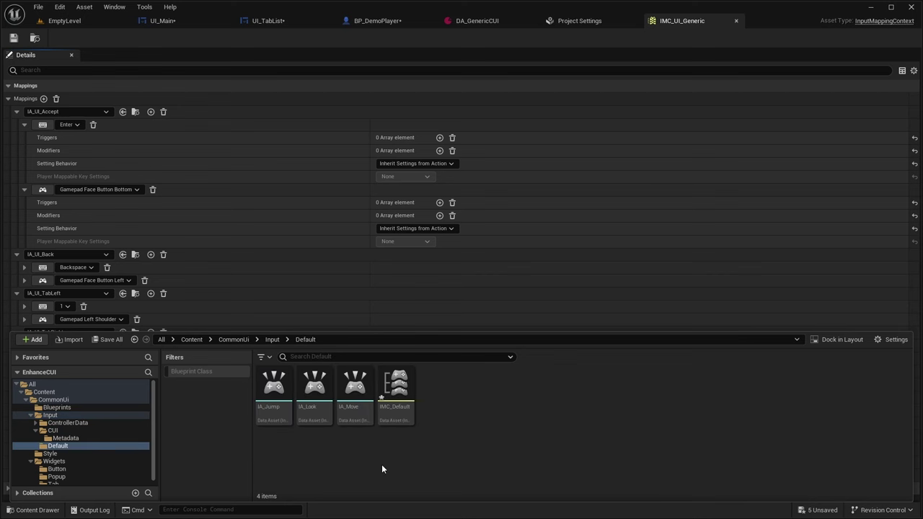
left_click(389, 419)
double_click(389, 419)
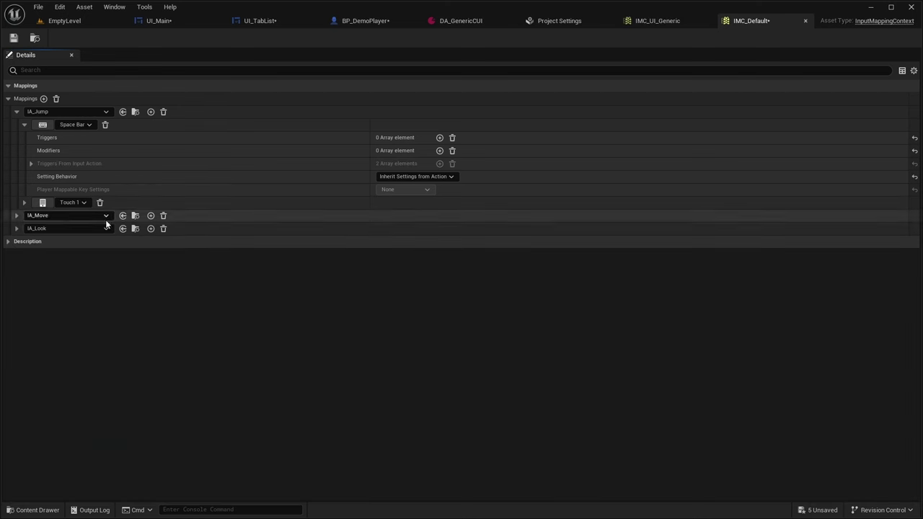
- Add a Gamepad Face Button Top mapping to the IA_Jump action in IMC_Default
left_click(16, 216)
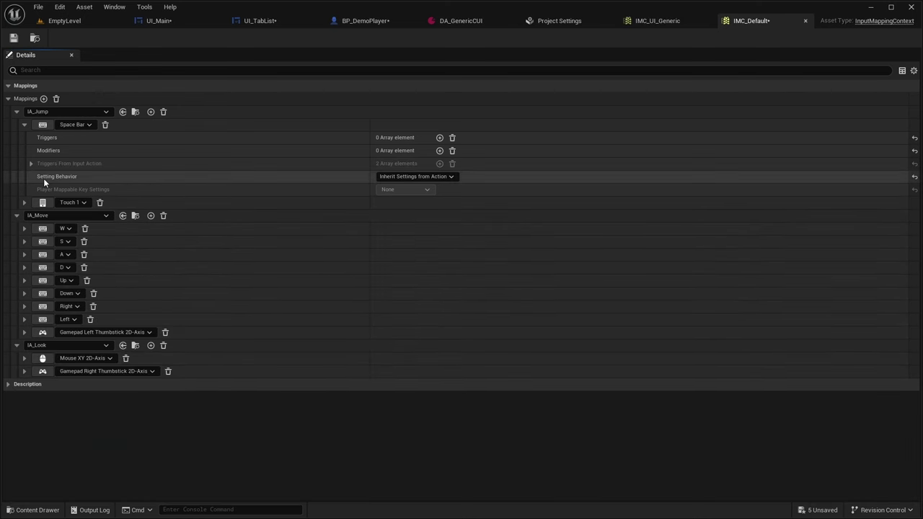
left_click(150, 112)
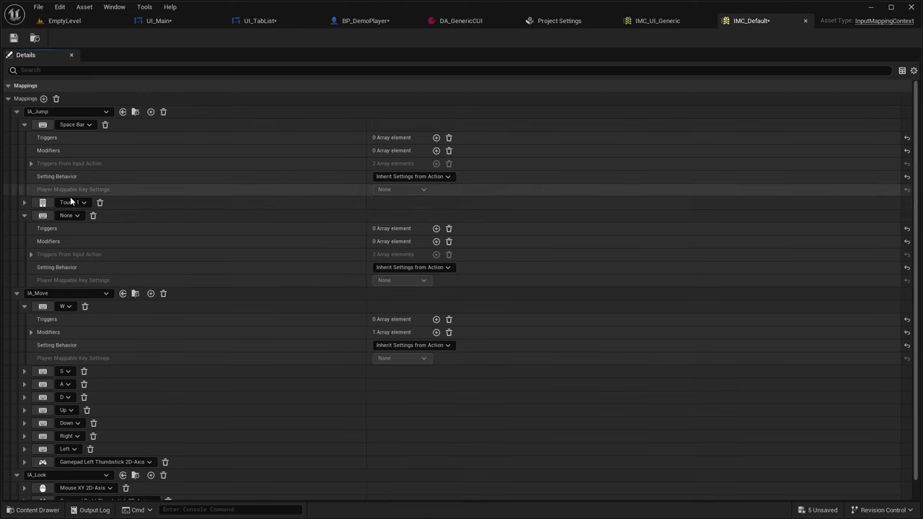
left_click(70, 215)
scroll(144, 270, "down", 3)
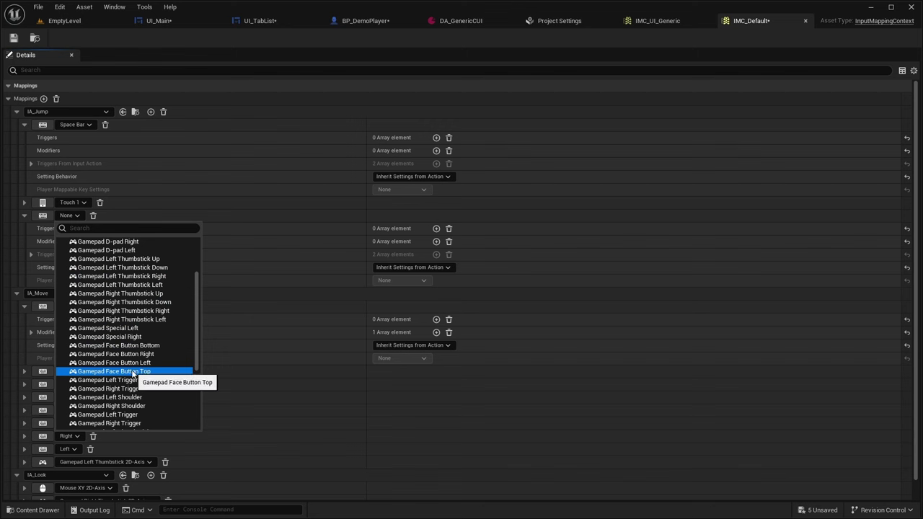
left_click(145, 372)
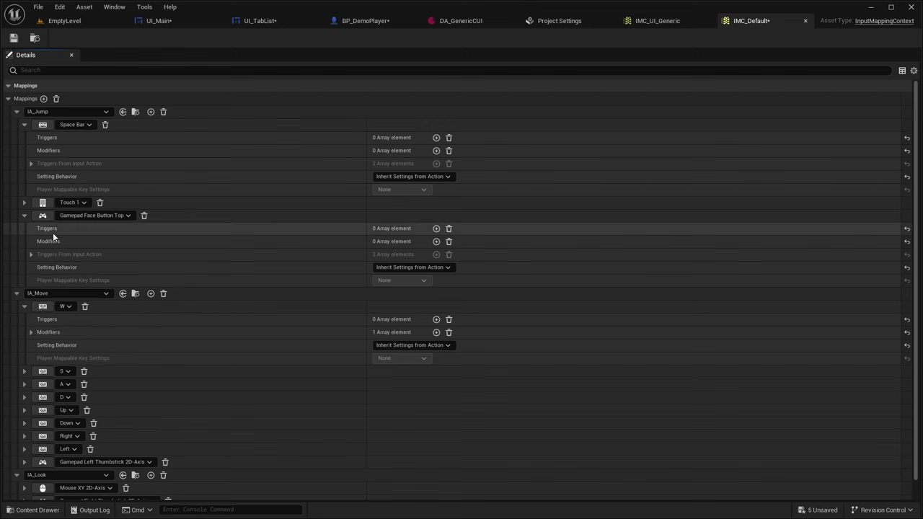
- Play EmptyLevel in the editor, open the popup with the Open button, and close it with its Close button
left_click(64, 20)
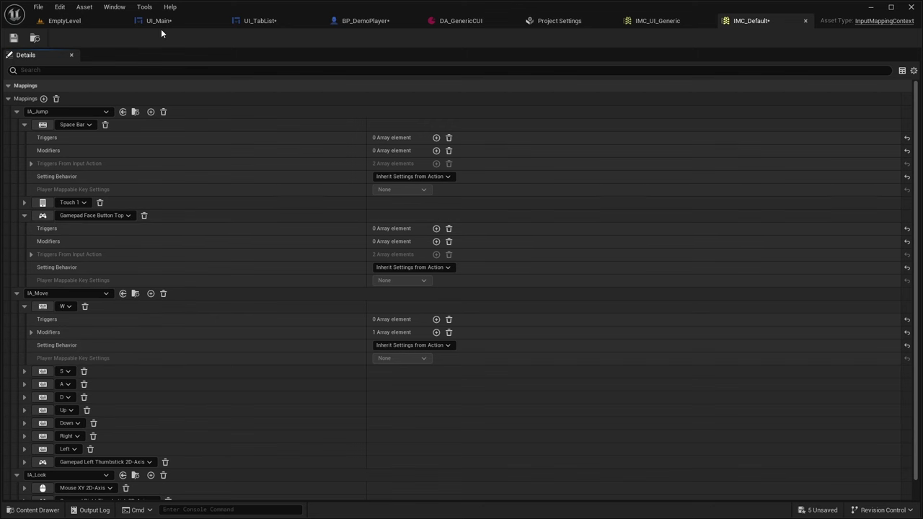
key("alt+p")
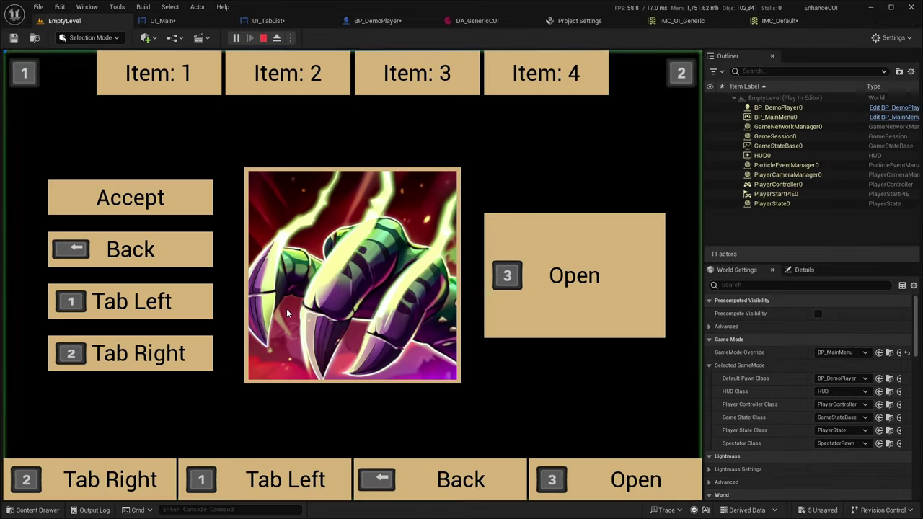
left_click(566, 290)
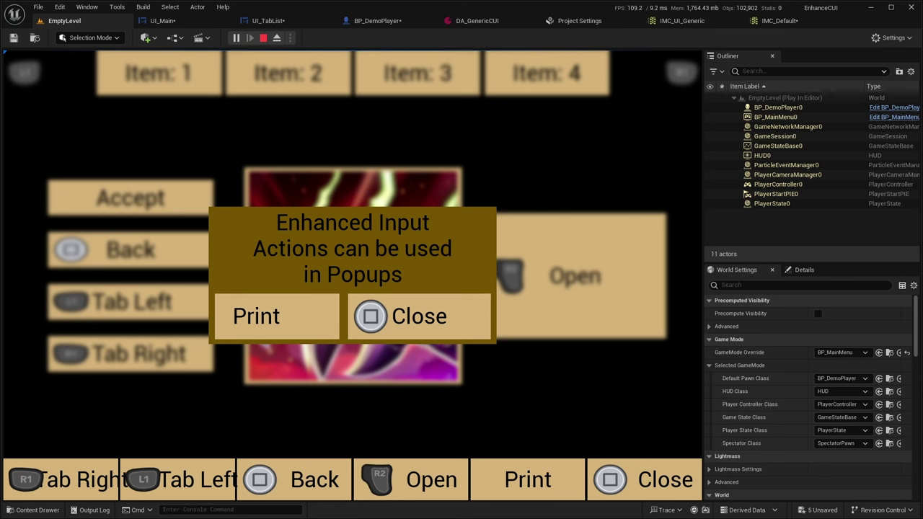
left_click(427, 329)
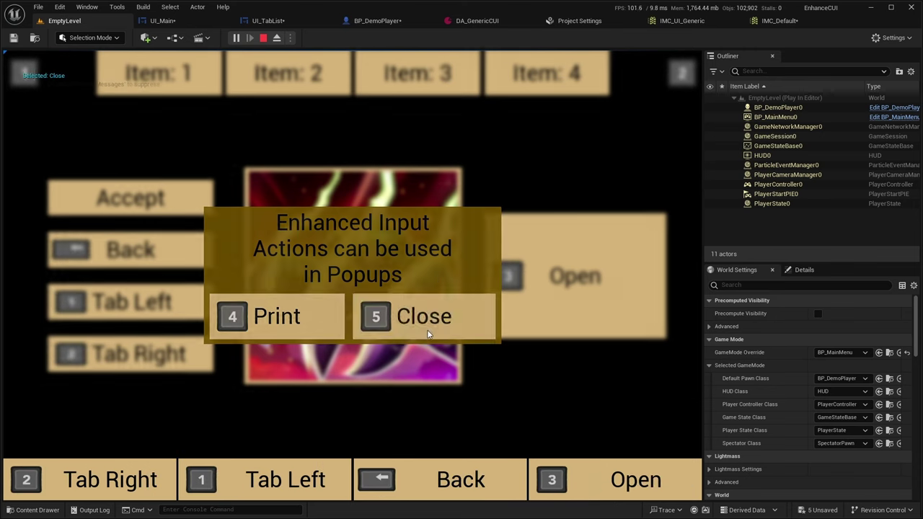